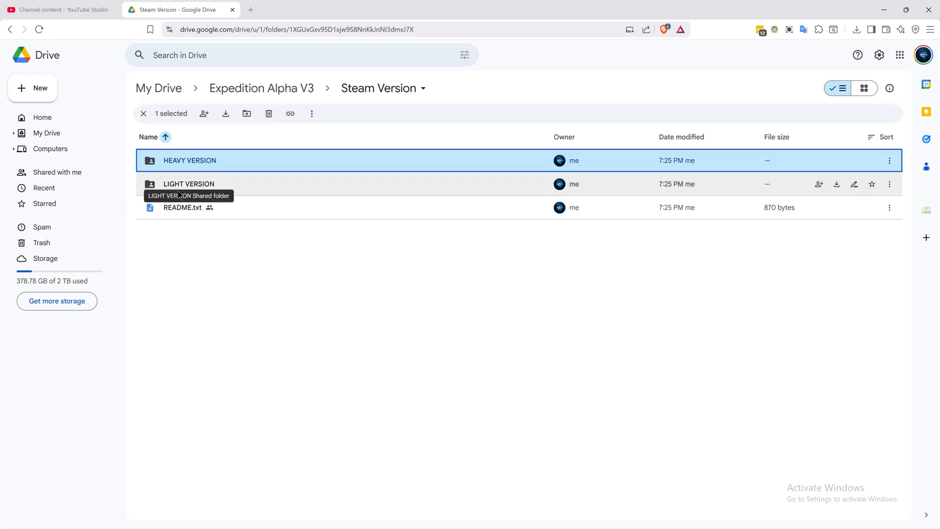
pyautogui.click(196, 184)
pyautogui.press('Escape')
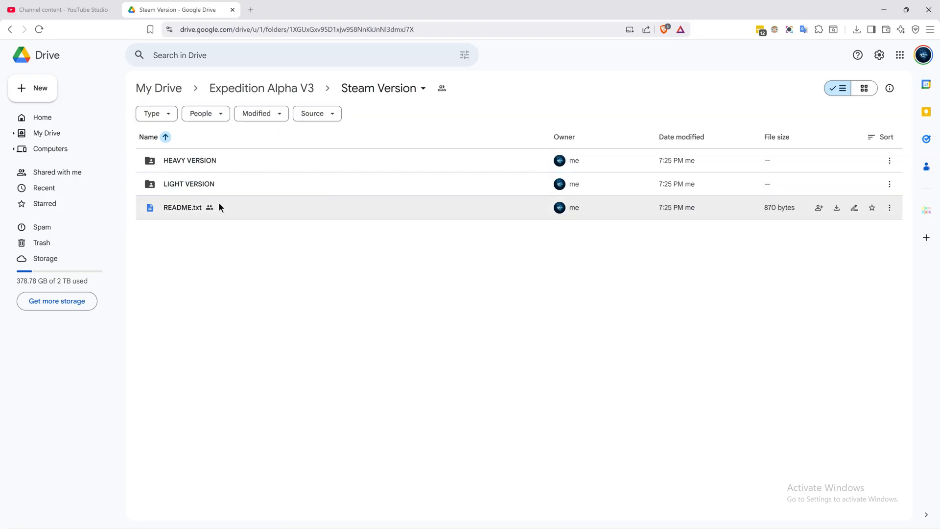
pyautogui.click(240, 182)
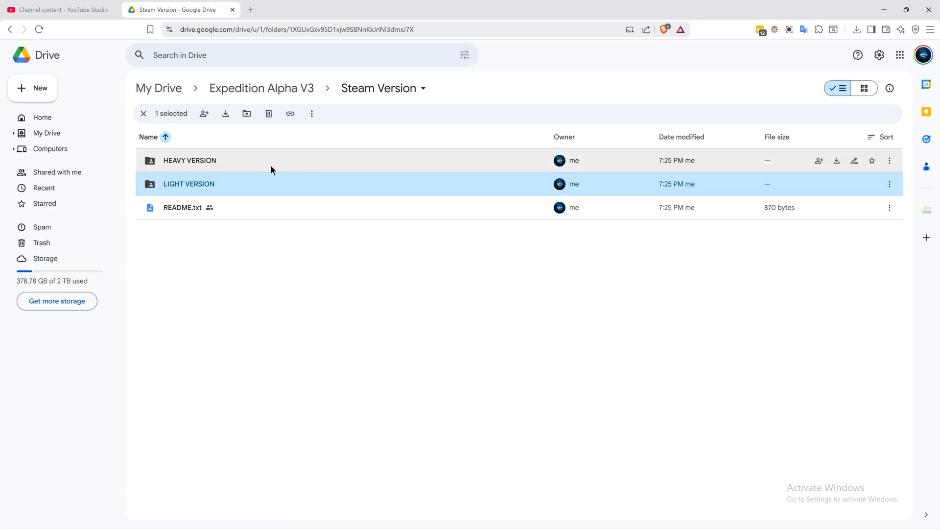
pyautogui.click(304, 281)
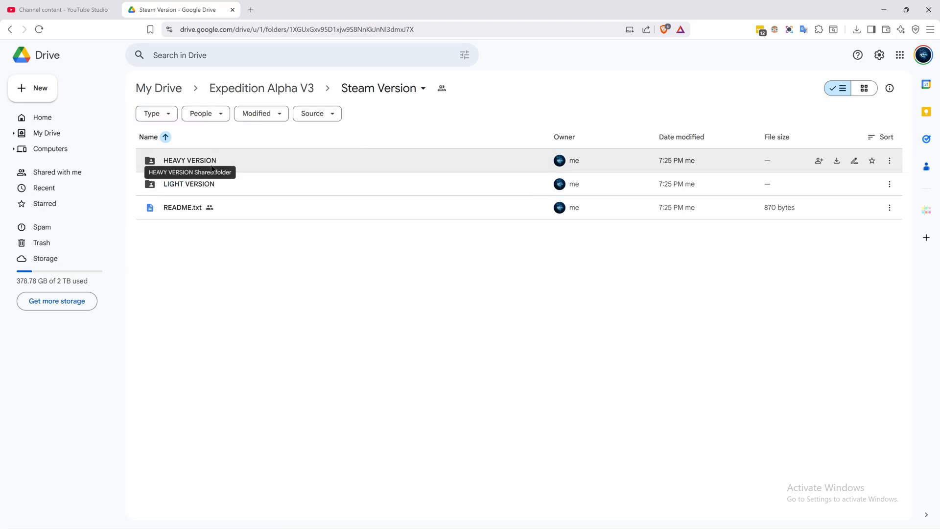
pyautogui.click(191, 160)
pyautogui.click(274, 183)
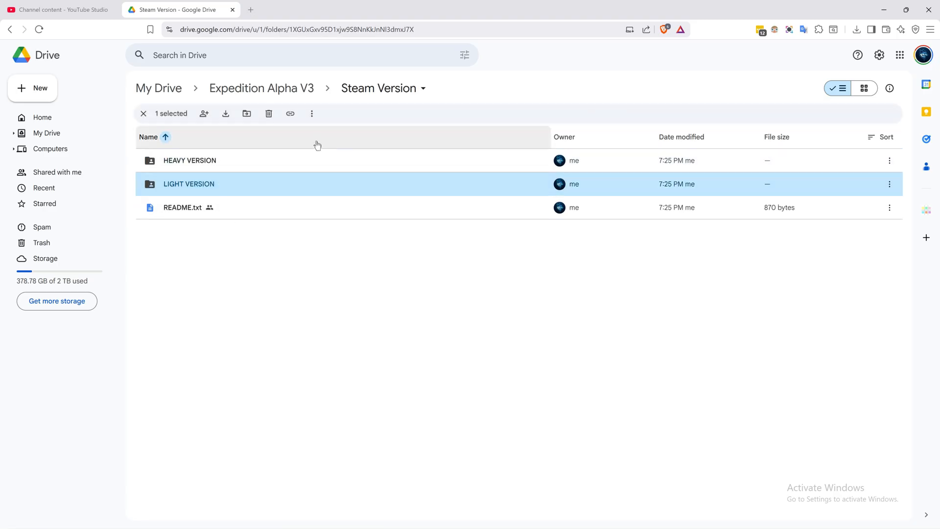
pyautogui.click(217, 162)
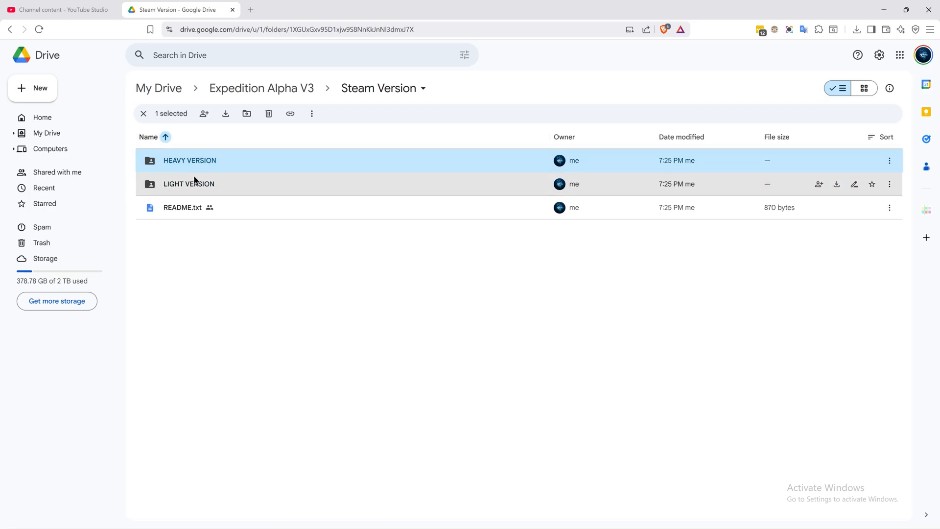
pyautogui.click(194, 181)
pyautogui.click(231, 227)
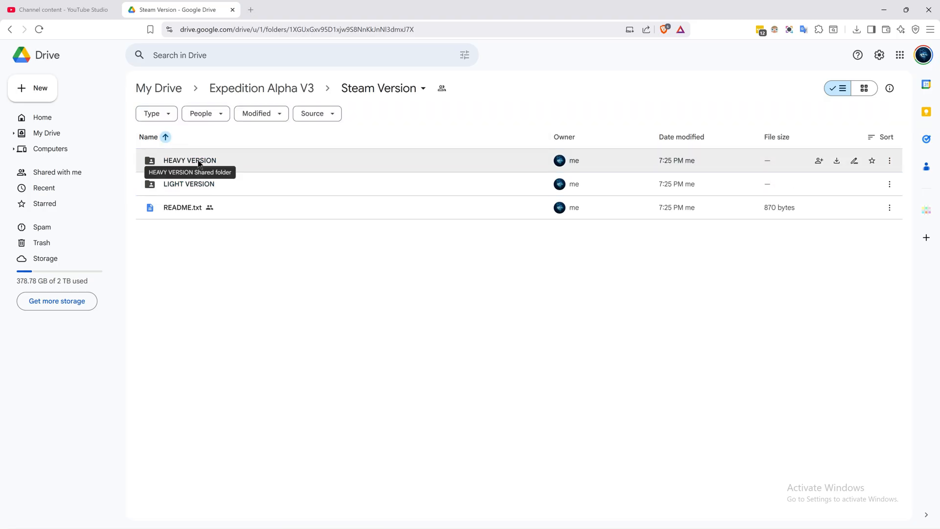
# Step: Open the HEAVY VERSION folder and start downloading the Subnautica2 folder inside it
pyautogui.doubleClick(191, 162)
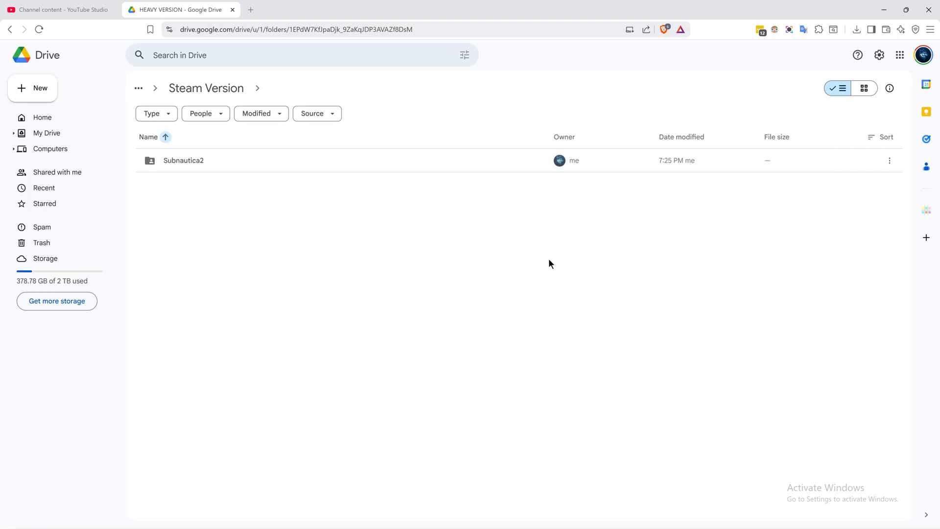
pyautogui.click(716, 168)
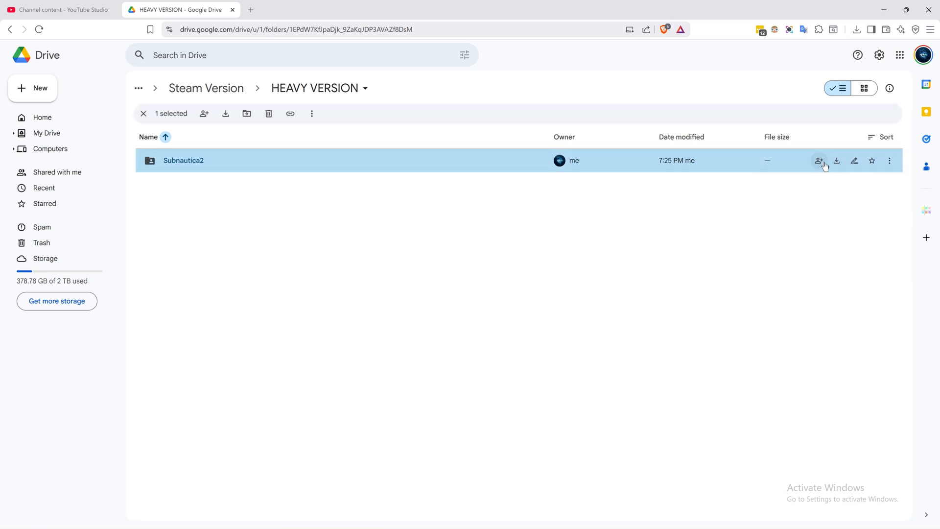
pyautogui.click(837, 161)
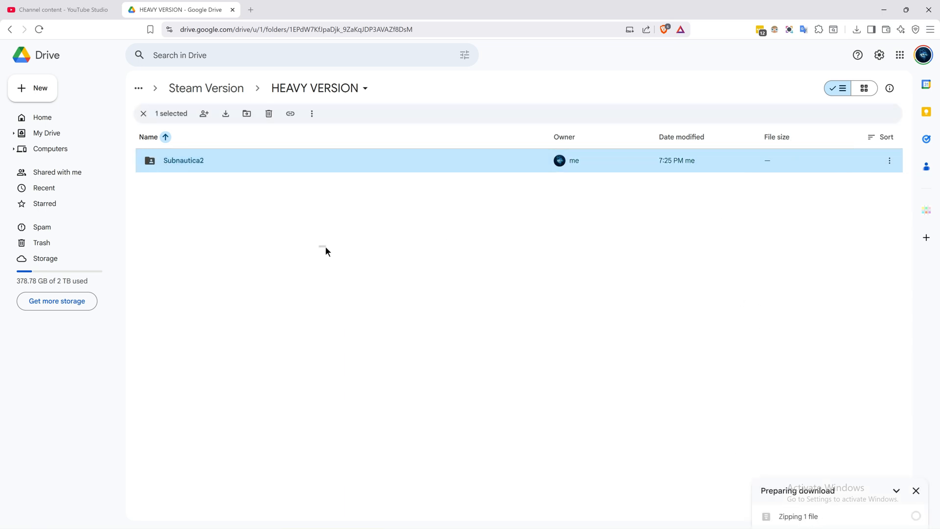
pyautogui.click(325, 251)
# Step: Return to the Steam Version folder and open README.txt, enlarged to 125%, to read the install instructions
pyautogui.click(216, 83)
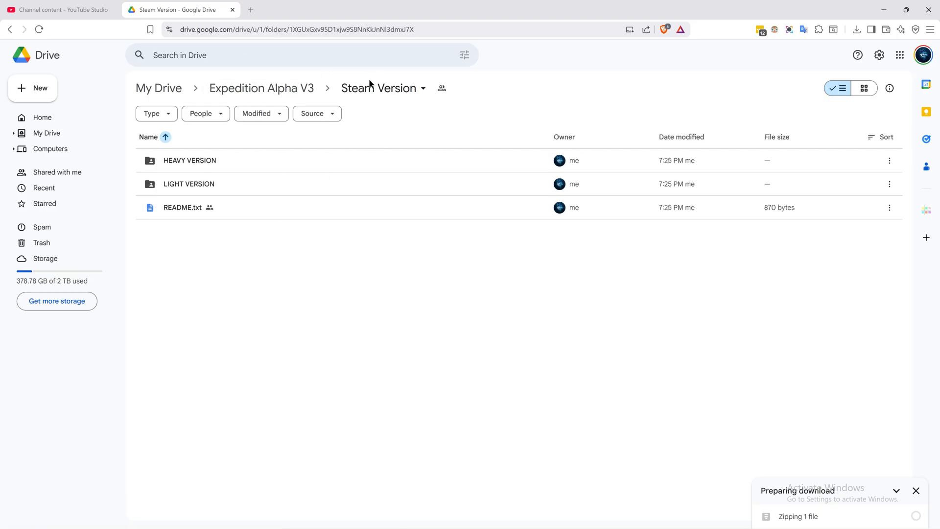
pyautogui.doubleClick(248, 217)
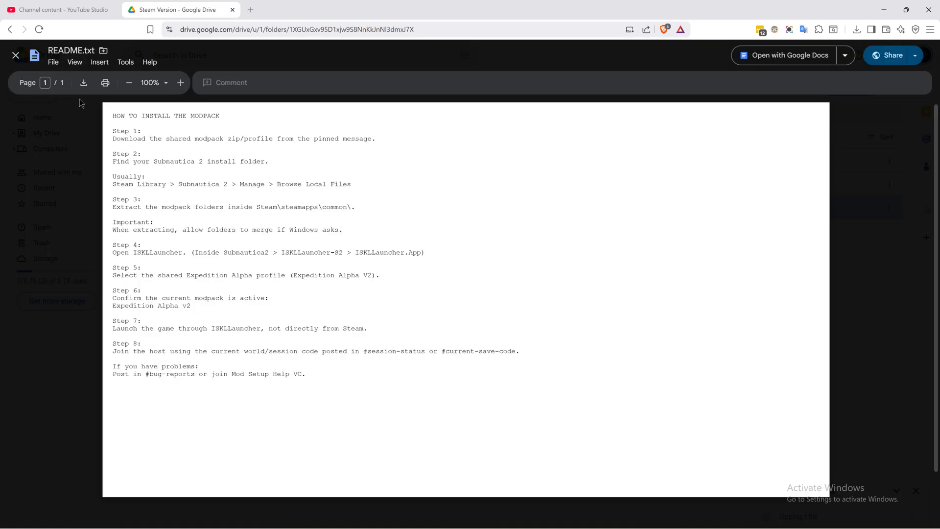
pyautogui.click(180, 82)
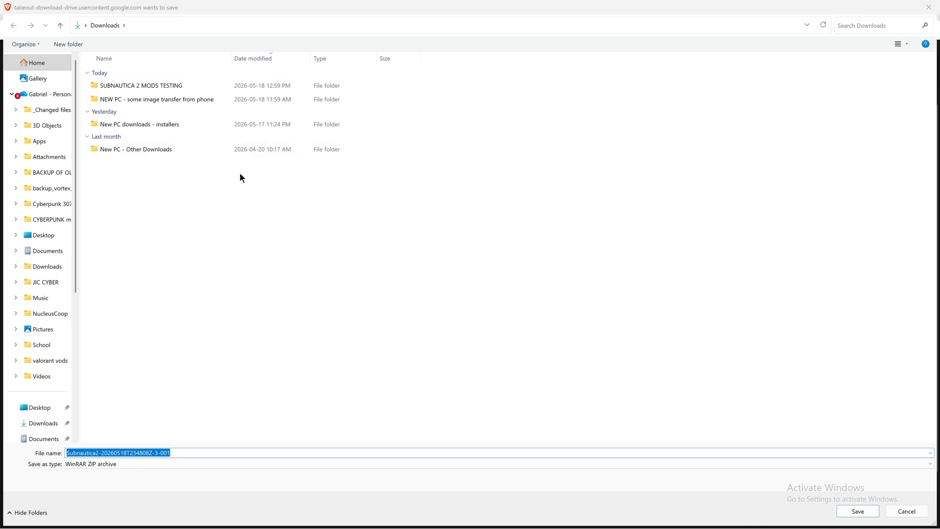
# Step: Save the Subnautica2 ZIP archive to Downloads and open it in a smaller File Explorer window beside the README text
pyautogui.click(874, 511)
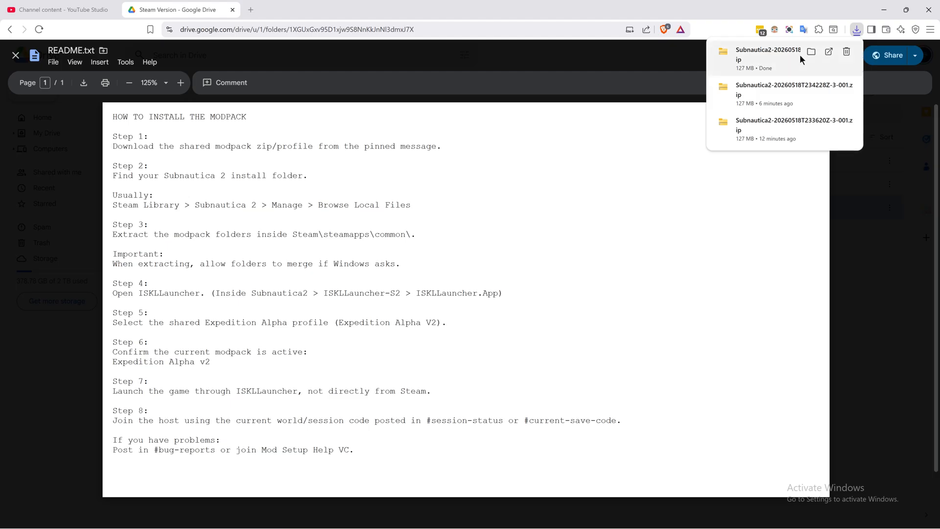
pyautogui.click(811, 51)
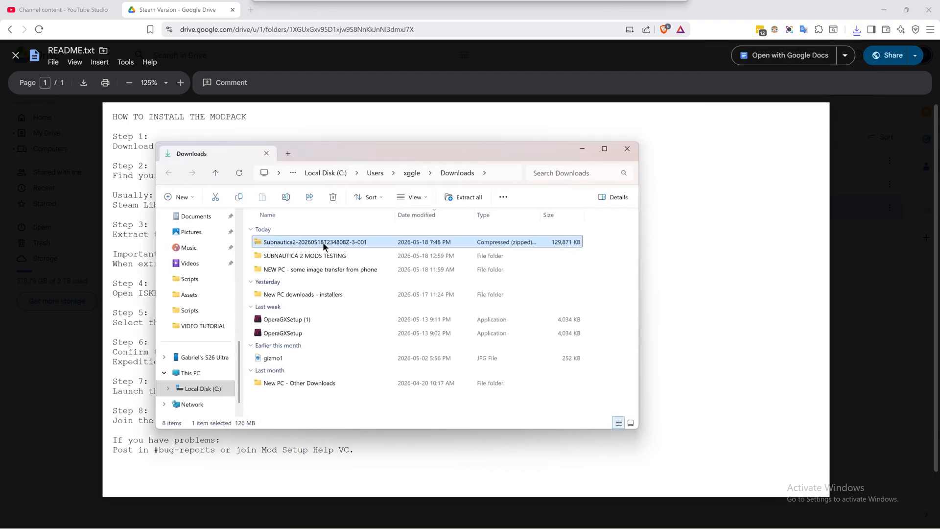
pyautogui.doubleClick(323, 242)
pyautogui.moveTo(363, 151); pyautogui.dragTo(329, 142)
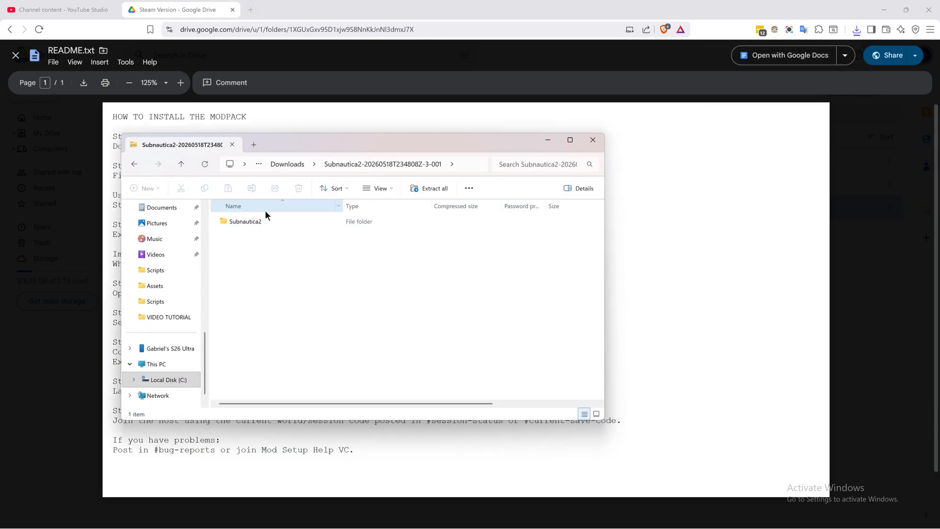
pyautogui.moveTo(603, 231); pyautogui.dragTo(513, 231)
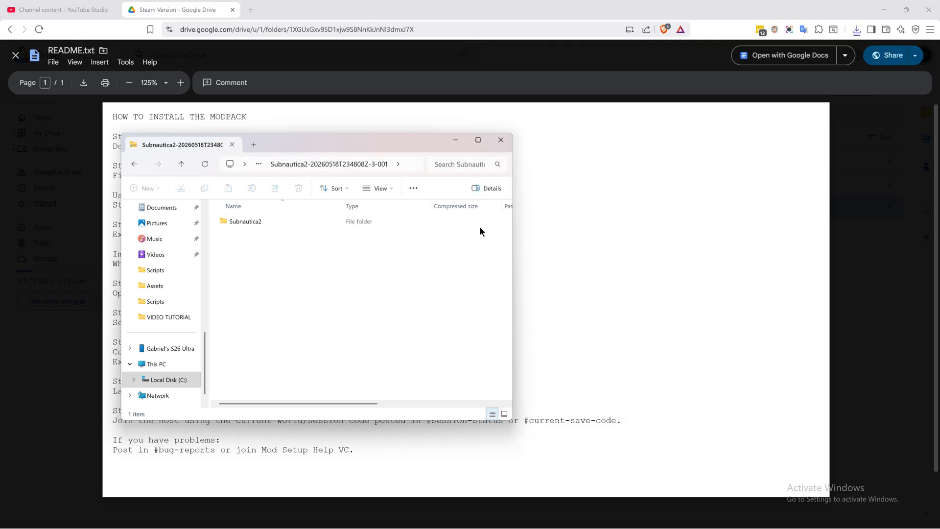
pyautogui.moveTo(268, 270); pyautogui.dragTo(230, 187)
pyautogui.moveTo(287, 147); pyautogui.dragTo(718, 78)
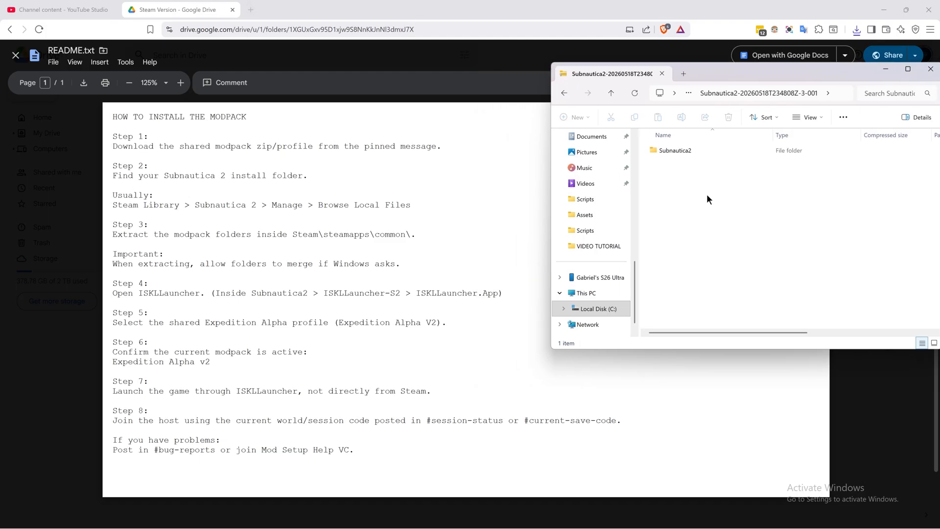
# Step: Switch to the Steam library, browse the local files of Subnautica 2, and put the Steam window away
pyautogui.click(770, 517)
pyautogui.rightClick(803, 470)
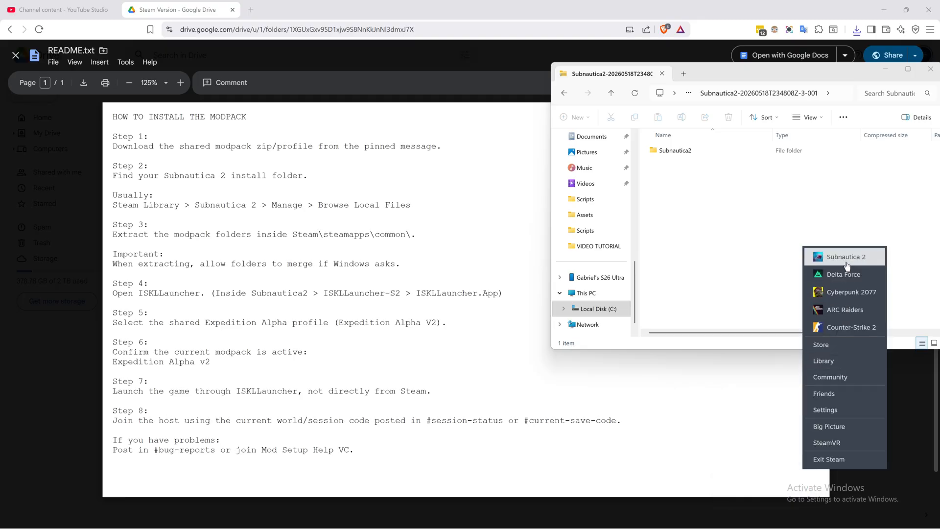
pyautogui.click(840, 359)
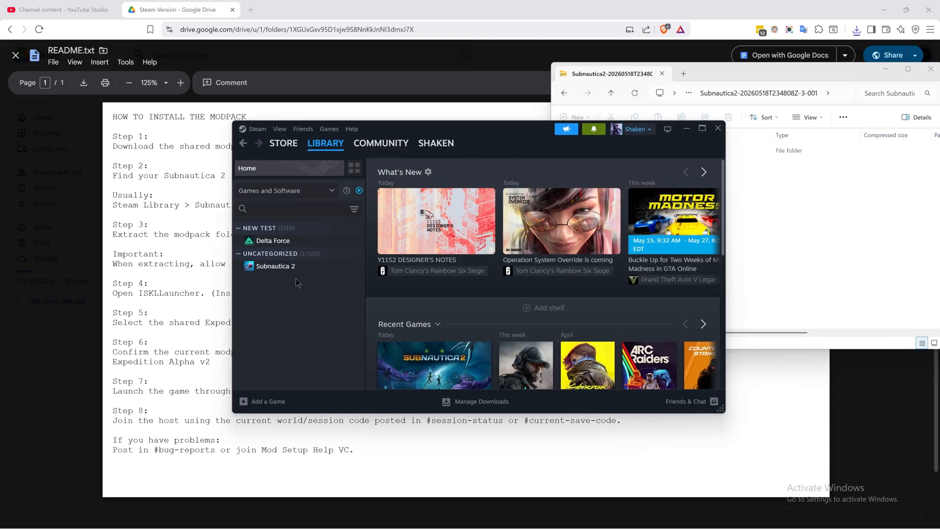
pyautogui.rightClick(272, 269)
pyautogui.moveTo(298, 326)
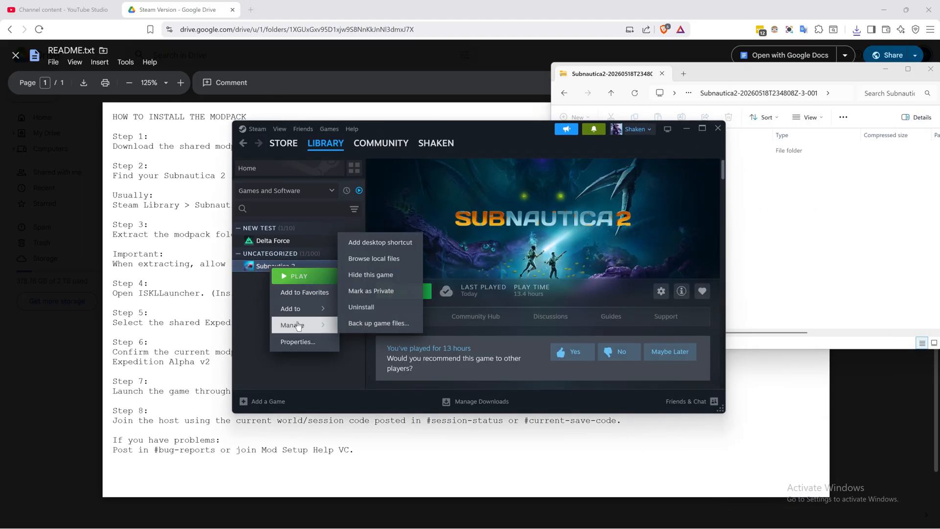
pyautogui.click(387, 266)
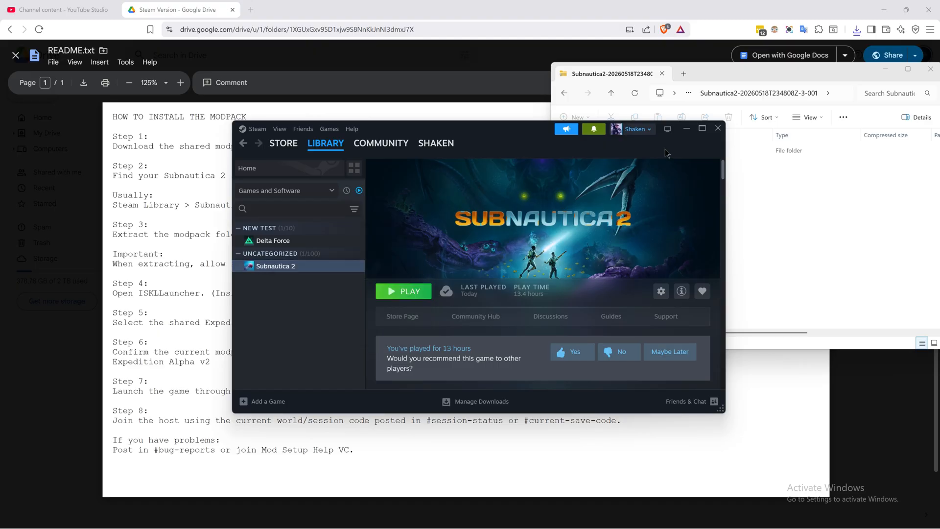
pyautogui.moveTo(509, 142); pyautogui.dragTo(339, 175)
pyautogui.click(546, 161)
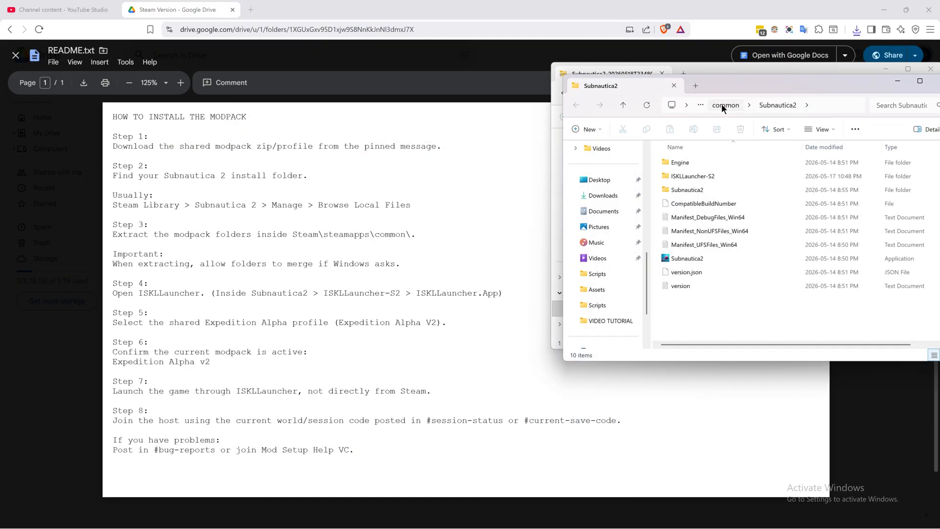
# Step: Arrange the File Explorer windows of the ZIP archive and the Subnautica2 install folder side by side
pyautogui.moveTo(719, 86); pyautogui.dragTo(265, 139)
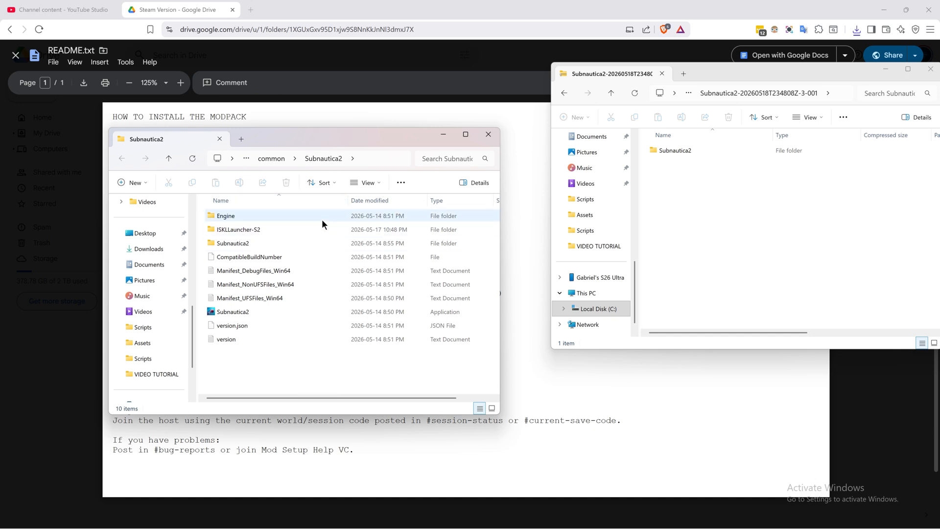
pyautogui.moveTo(774, 73); pyautogui.dragTo(734, 115)
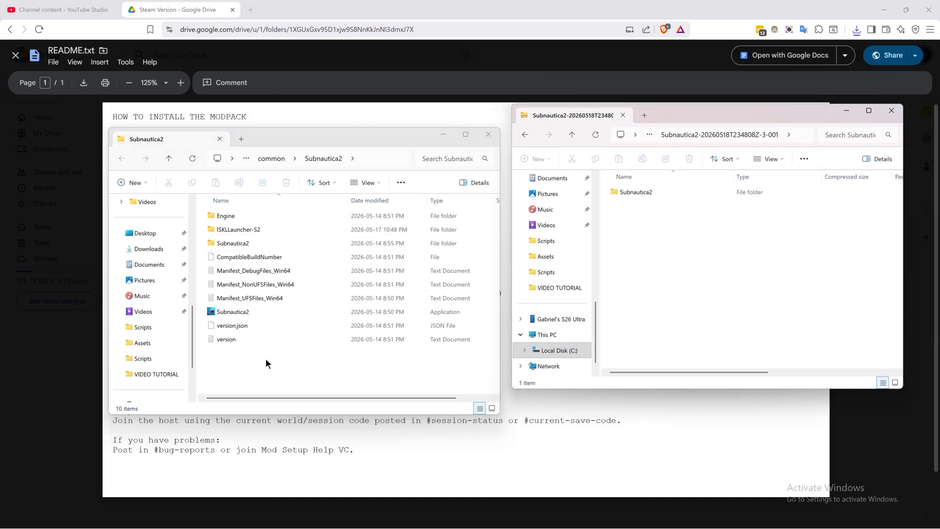
pyautogui.moveTo(325, 142); pyautogui.dragTo(714, 146)
pyautogui.moveTo(736, 115); pyautogui.dragTo(293, 142)
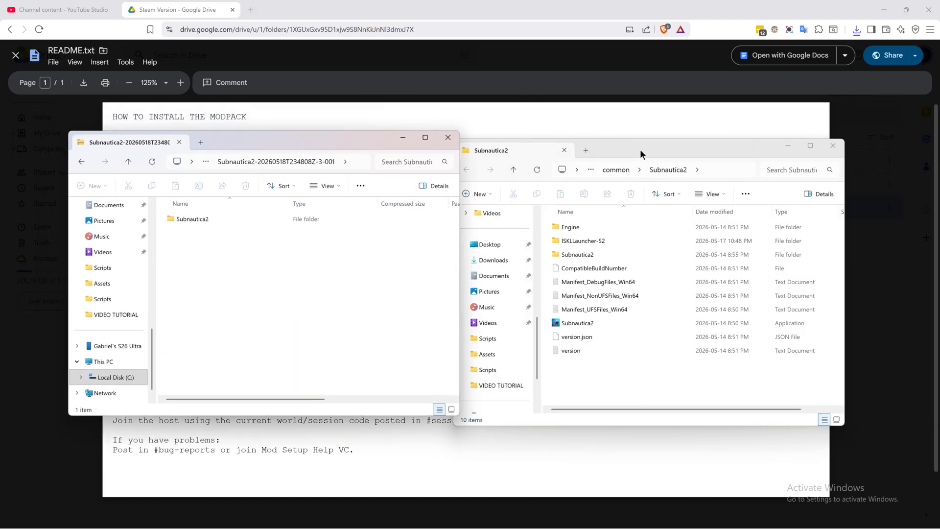
pyautogui.moveTo(640, 151); pyautogui.dragTo(686, 147)
pyautogui.moveTo(254, 139); pyautogui.dragTo(259, 138)
pyautogui.click(199, 217)
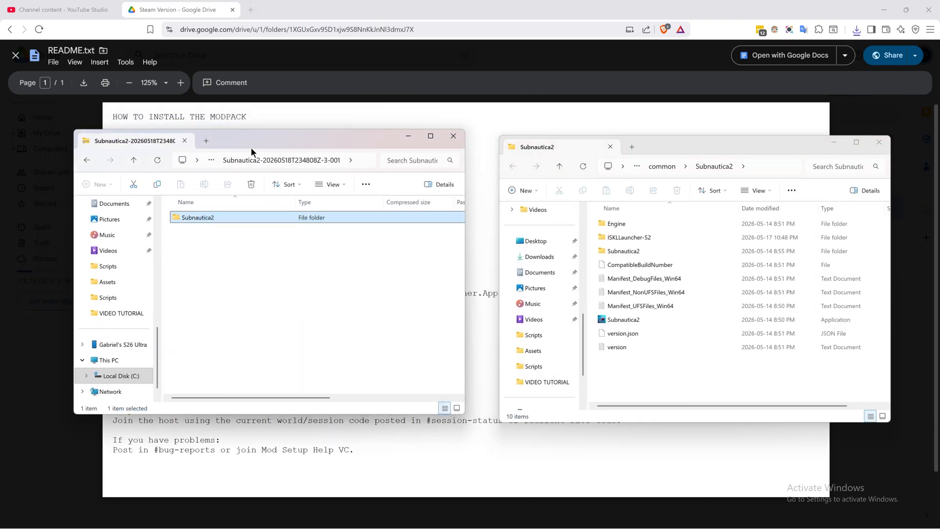
pyautogui.click(219, 249)
pyautogui.moveTo(192, 273); pyautogui.dragTo(323, 133)
pyautogui.click(274, 260)
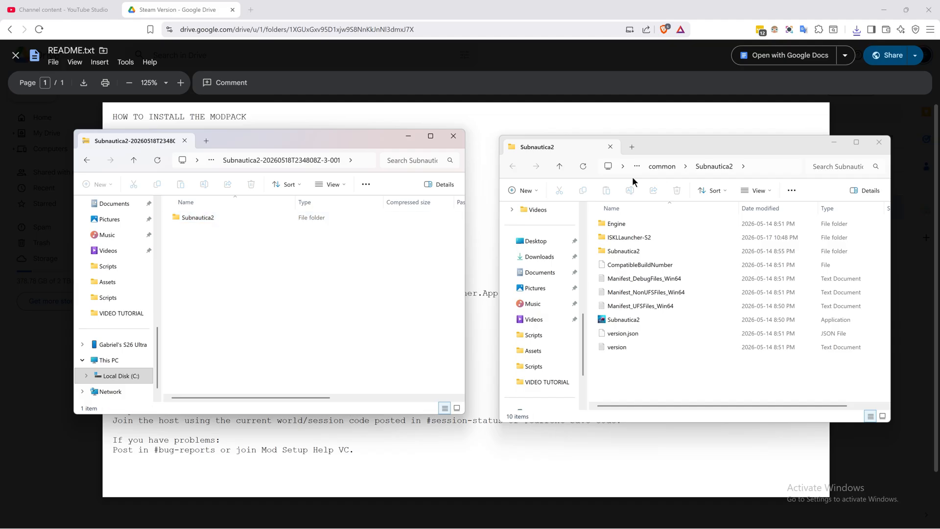
pyautogui.moveTo(678, 146); pyautogui.dragTo(665, 129)
pyautogui.moveTo(672, 358); pyautogui.dragTo(646, 199)
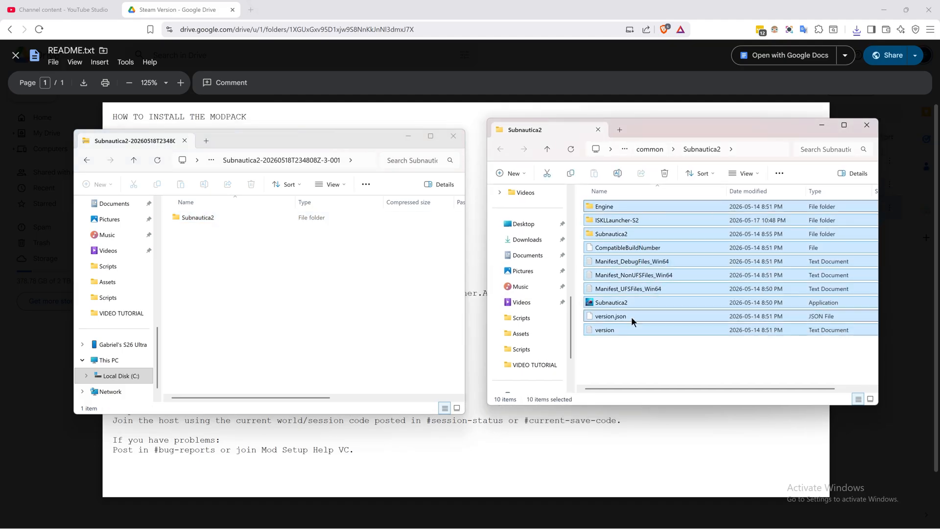
pyautogui.click(582, 211)
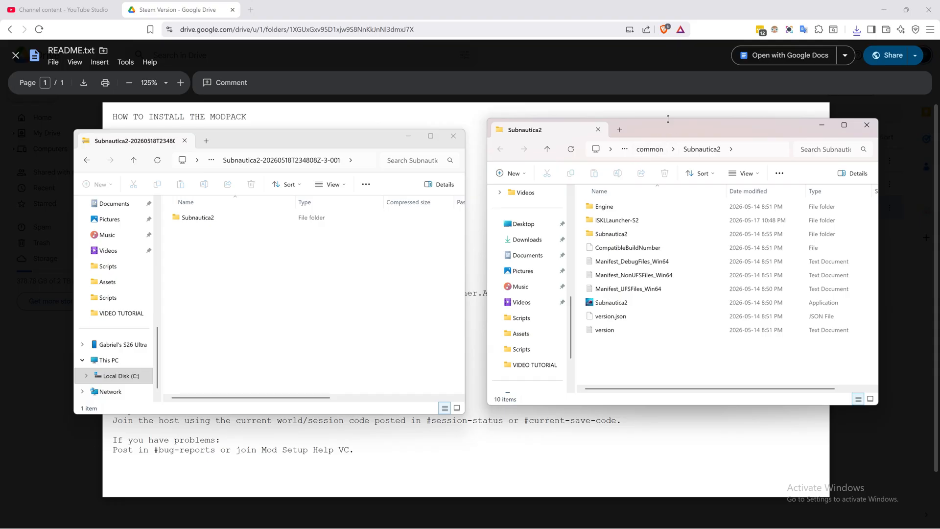
# Step: Go up from the Subnautica2 install folder to Steam's common folder and check its full path
pyautogui.click(650, 149)
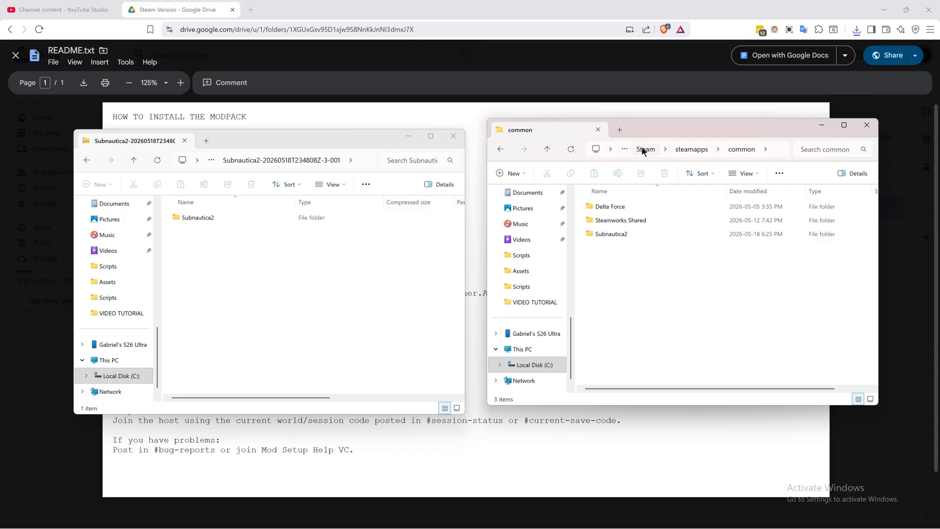
pyautogui.click(777, 153)
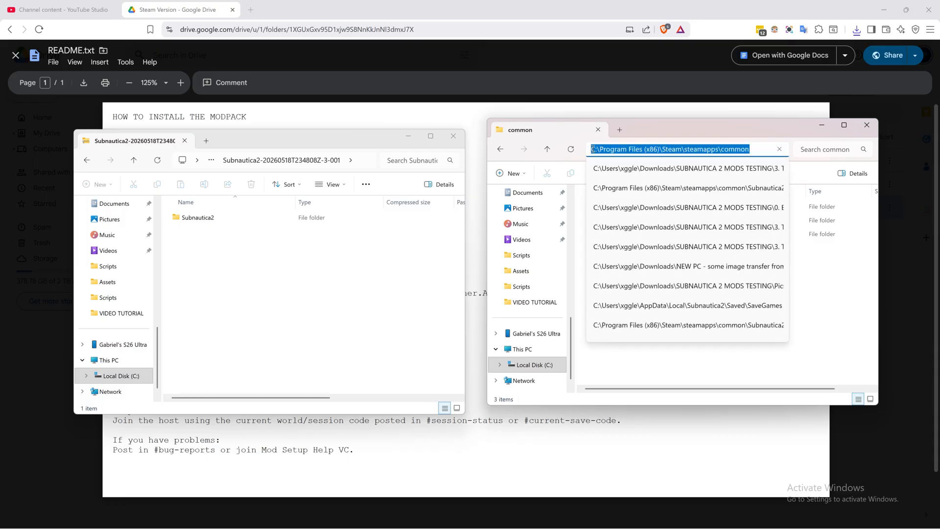
pyautogui.click(824, 274)
pyautogui.click(607, 235)
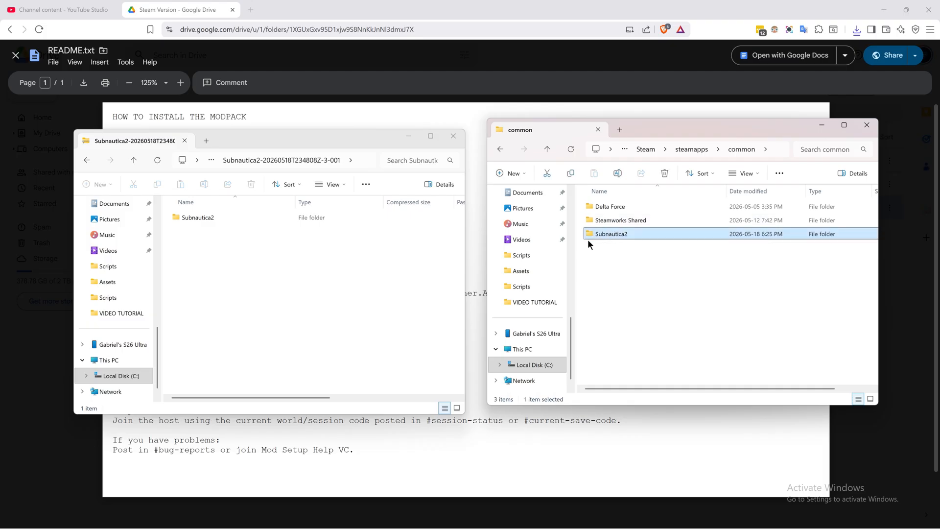
pyautogui.click(630, 283)
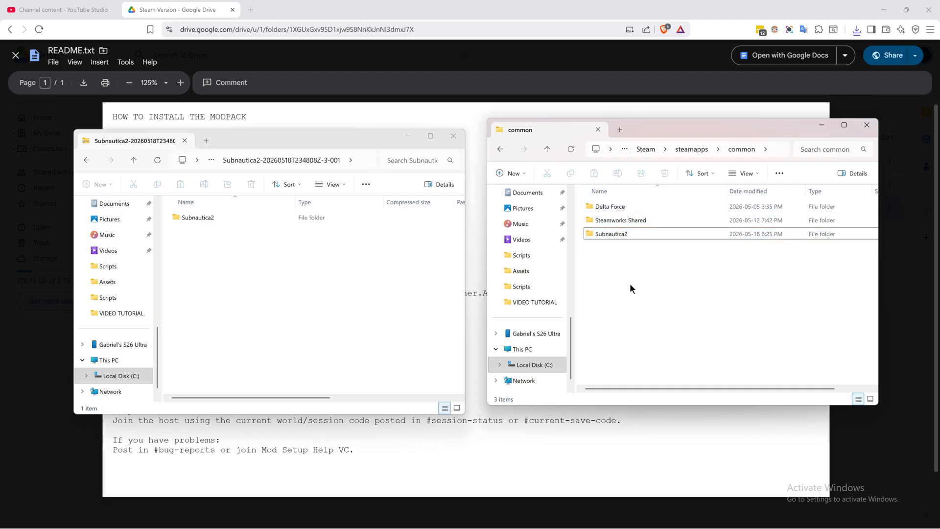
# Step: Copy the Subnautica2 folder from the ZIP archive into Steam's common folder, replacing the files with the same names
pyautogui.click(190, 218)
pyautogui.moveTo(190, 218); pyautogui.dragTo(607, 287)
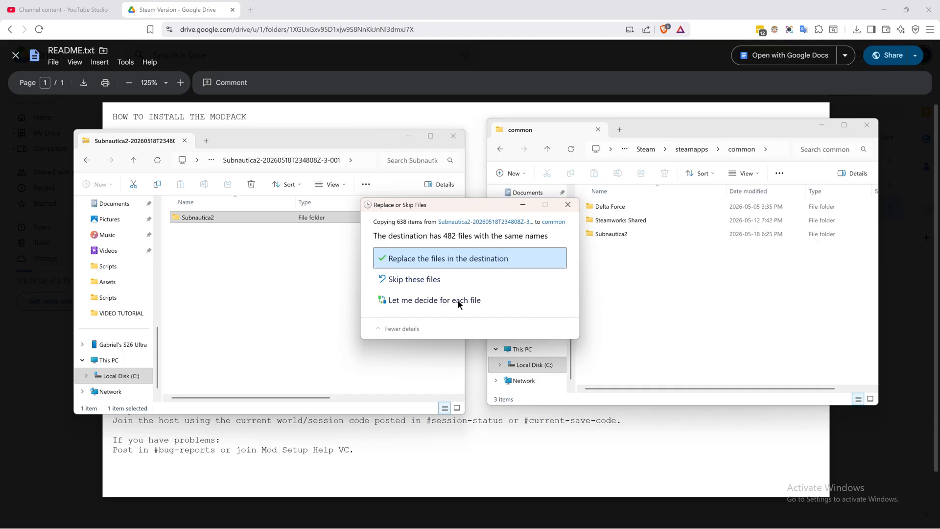
pyautogui.moveTo(432, 206); pyautogui.dragTo(494, 217)
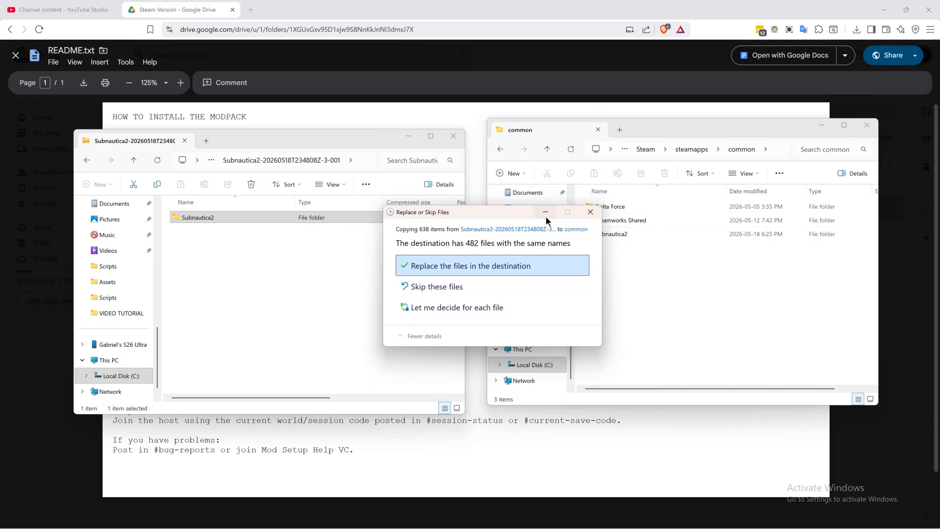
pyautogui.click(445, 266)
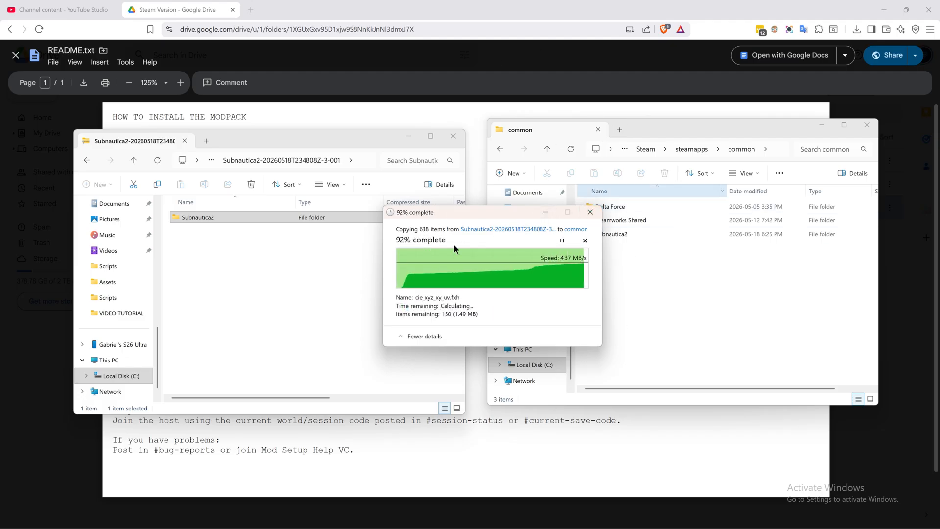
# Step: Move the common folder window clear of the README text and minimize the ZIP archive window
pyautogui.moveTo(672, 124); pyautogui.dragTo(721, 91)
pyautogui.click(401, 151)
pyautogui.click(408, 136)
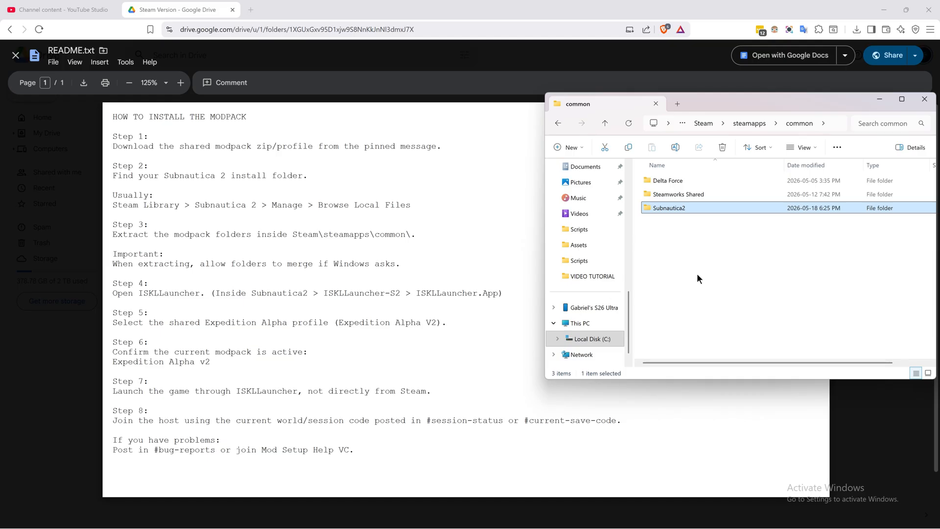
# Step: Open the ISKLLauncher-S2 folder inside the Subnautica2 install folder and start ISKLLauncher.App
pyautogui.doubleClick(669, 208)
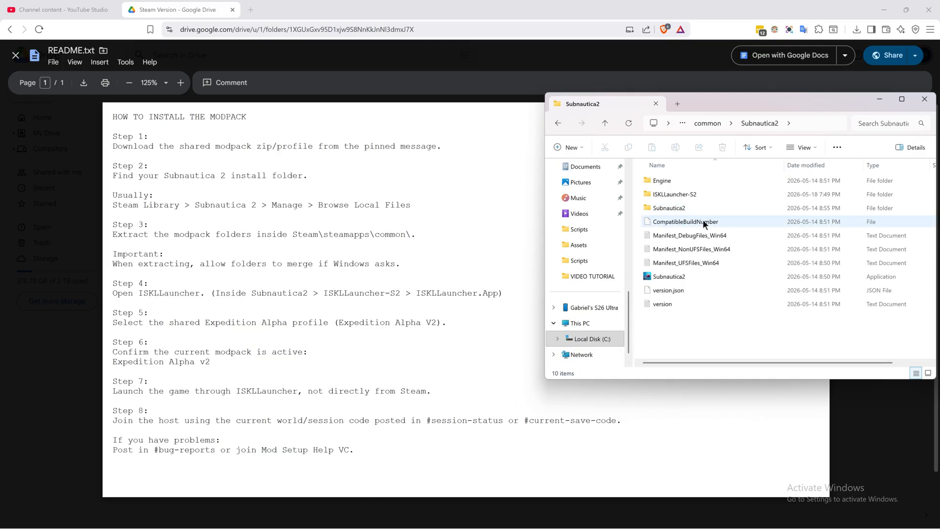
pyautogui.click(674, 194)
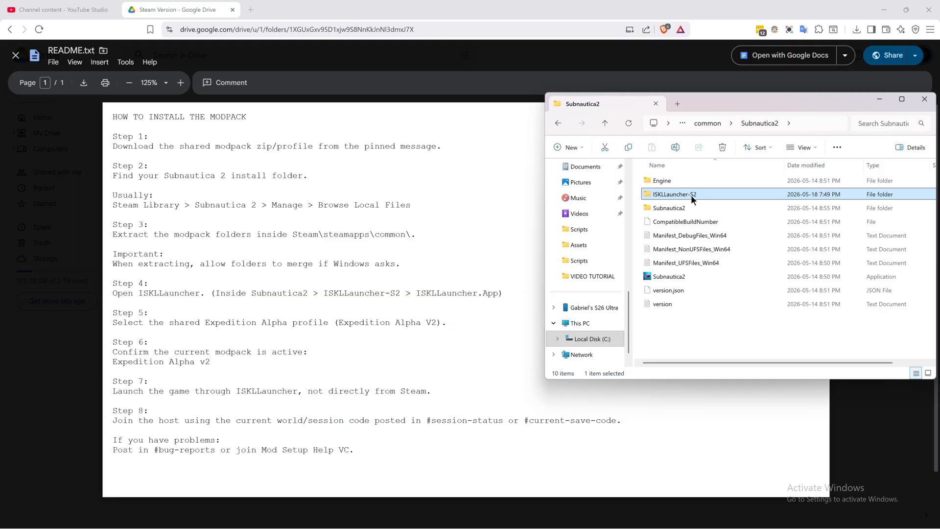
pyautogui.doubleClick(690, 195)
pyautogui.doubleClick(674, 221)
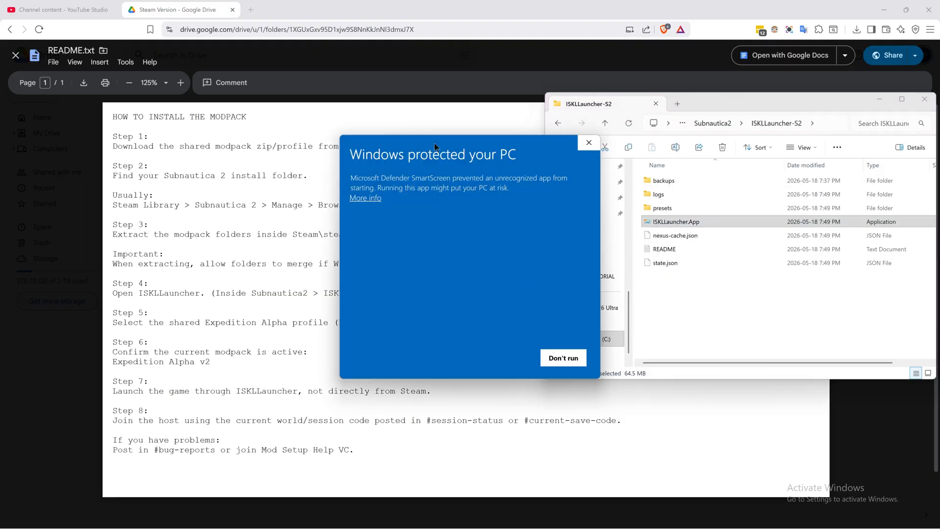
# Step: Reposition the Windows SmartScreen warning, show its additional information, and allow ISKLLauncher.App to run anyway
pyautogui.moveTo(488, 144)
pyautogui.mouseDown()
pyautogui.moveTo(486, 130)
pyautogui.moveTo(486, 151)
pyautogui.mouseUp()
pyautogui.click(482, 160)
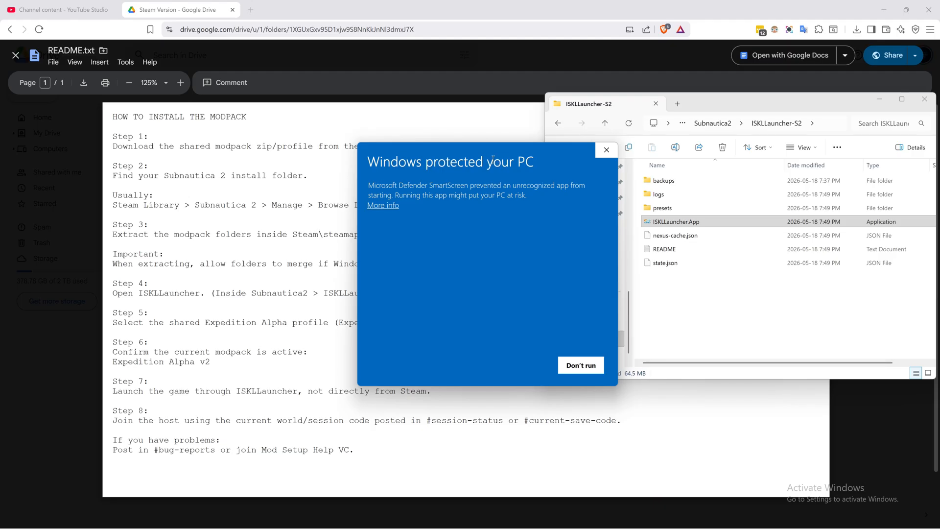
pyautogui.moveTo(488, 161); pyautogui.dragTo(491, 172)
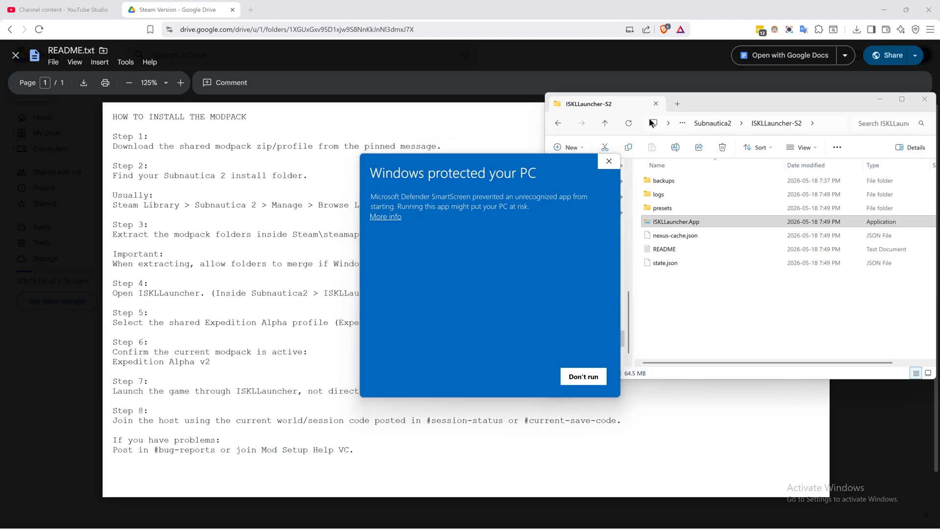
pyautogui.moveTo(488, 163); pyautogui.dragTo(498, 167)
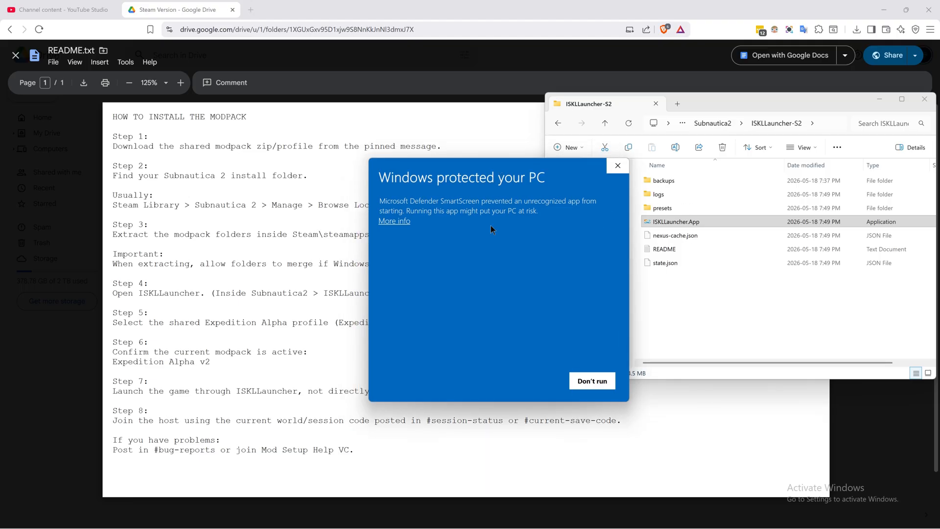
pyautogui.click(388, 221)
pyautogui.click(544, 385)
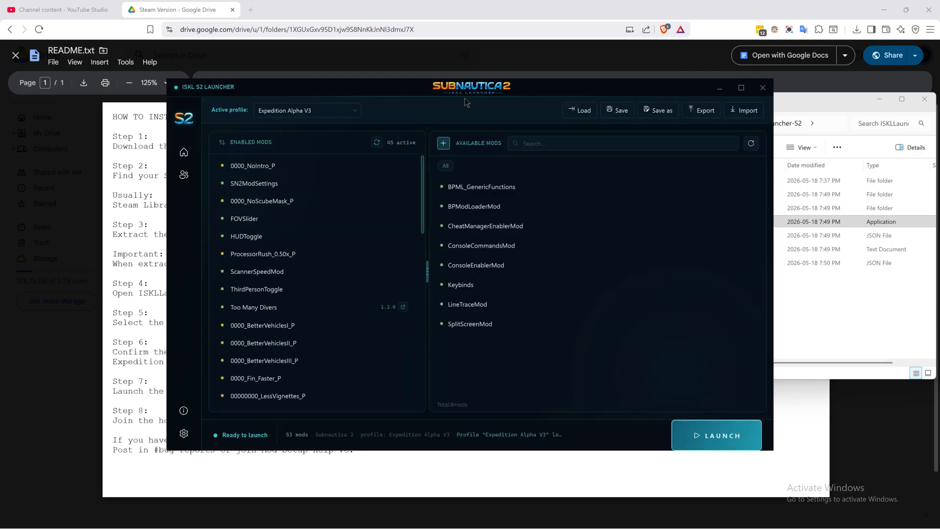
# Step: Reposition the ISKL S2 Launcher window and choose Expedition Alpha V3 as the active profile
pyautogui.moveTo(465, 99); pyautogui.dragTo(564, 102)
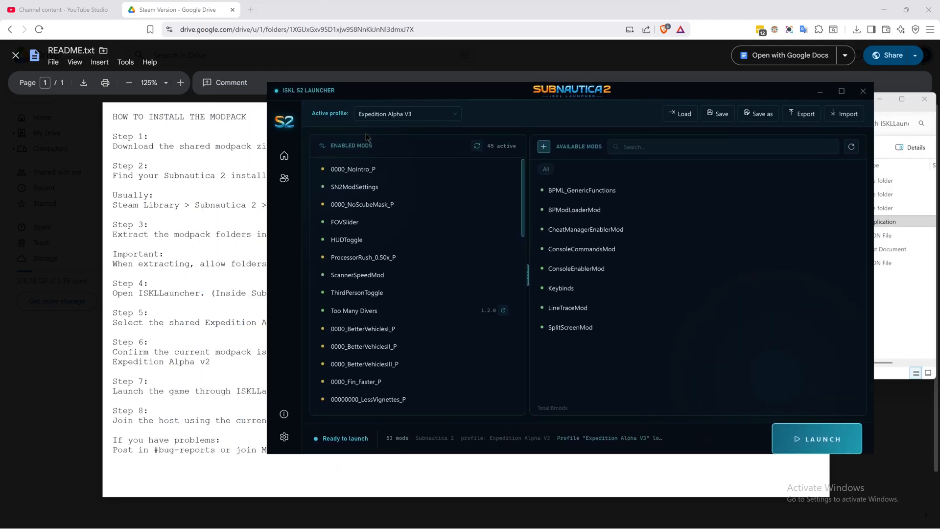
pyautogui.moveTo(400, 99); pyautogui.dragTo(368, 100)
pyautogui.moveTo(288, 99); pyautogui.dragTo(270, 101)
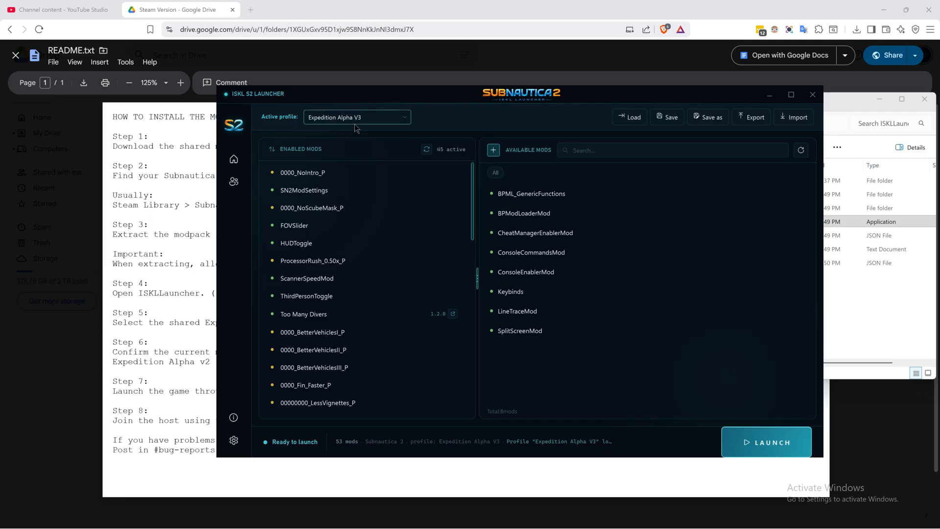
pyautogui.click(326, 122)
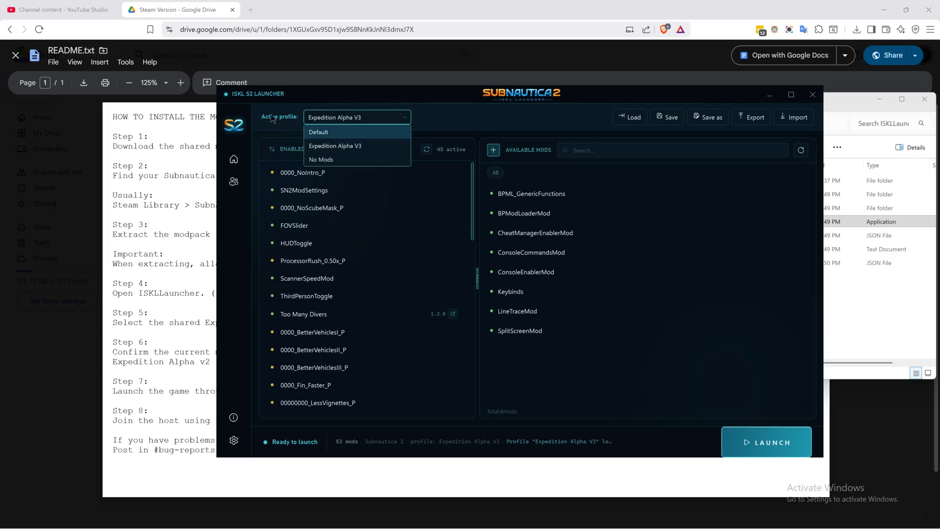
pyautogui.click(334, 146)
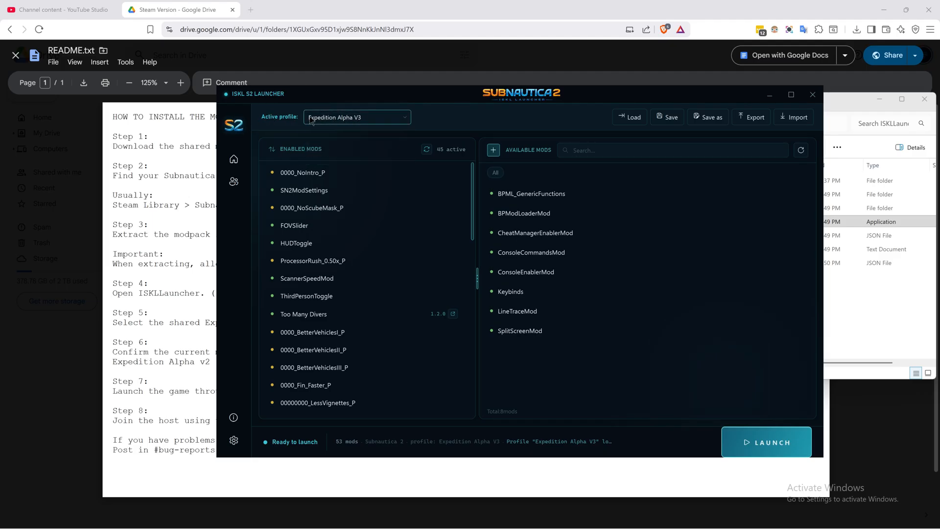
pyautogui.click(344, 120)
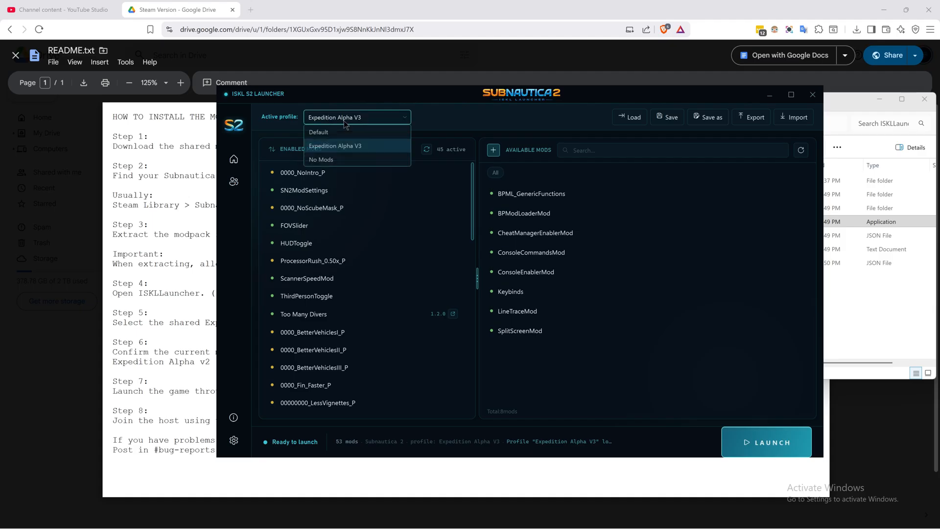
pyautogui.click(344, 147)
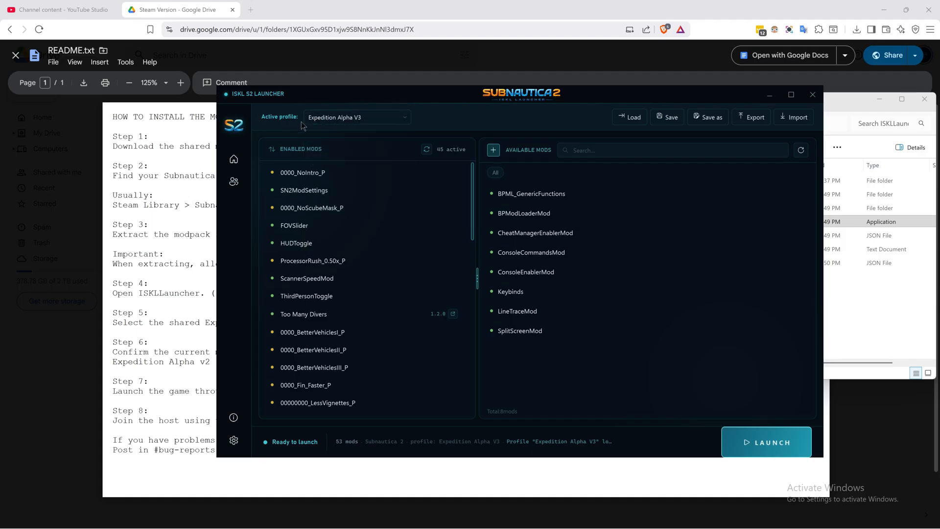
# Step: Try the Default and No Mods profiles in the launcher and switch back to the Expedition Alpha V3 profile
pyautogui.click(327, 117)
pyautogui.click(330, 135)
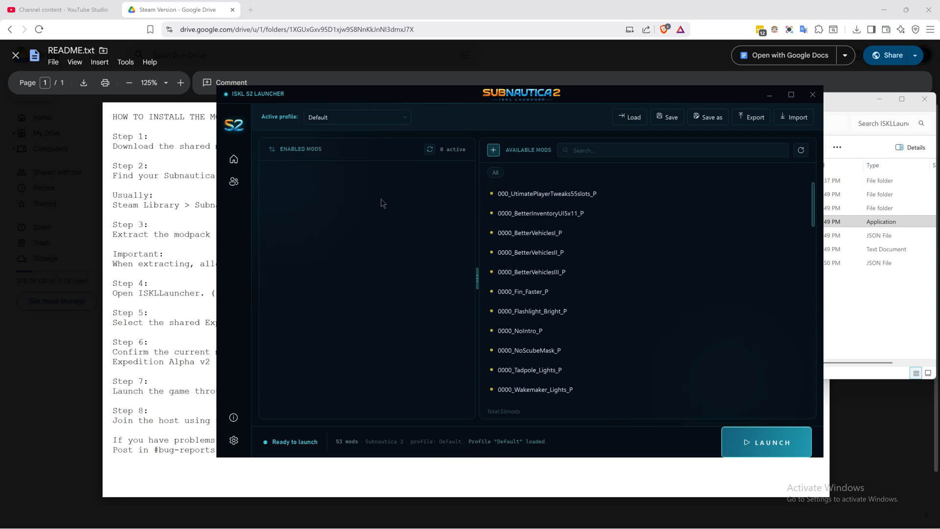
pyautogui.click(343, 117)
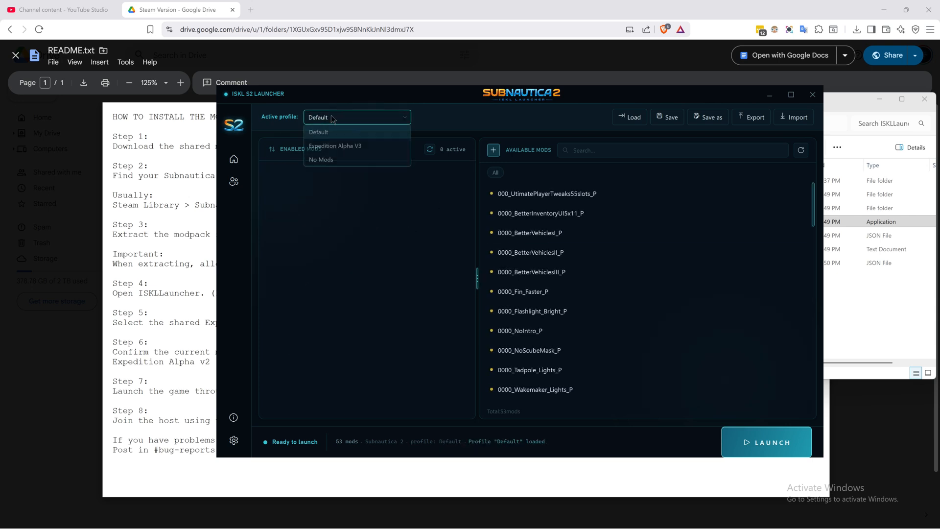
pyautogui.click(323, 159)
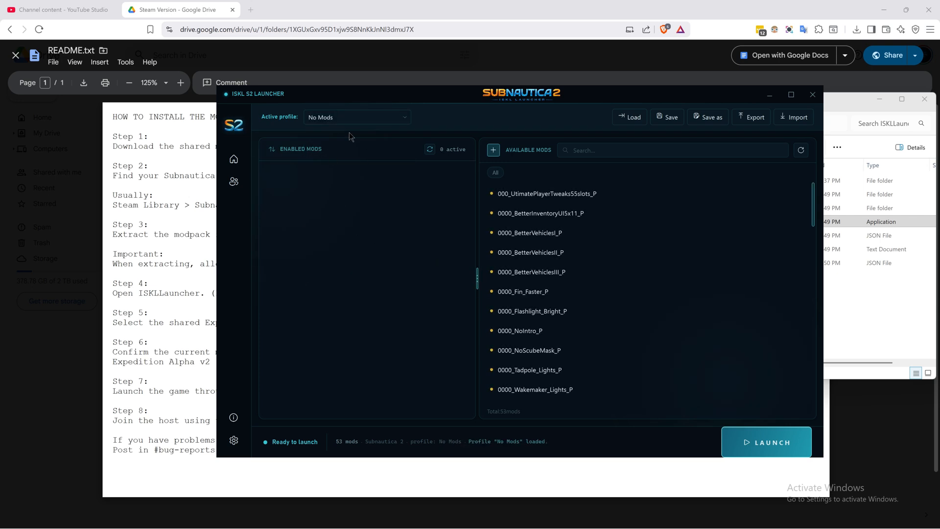
pyautogui.moveTo(569, 101); pyautogui.dragTo(454, 112)
pyautogui.click(318, 109)
pyautogui.click(339, 137)
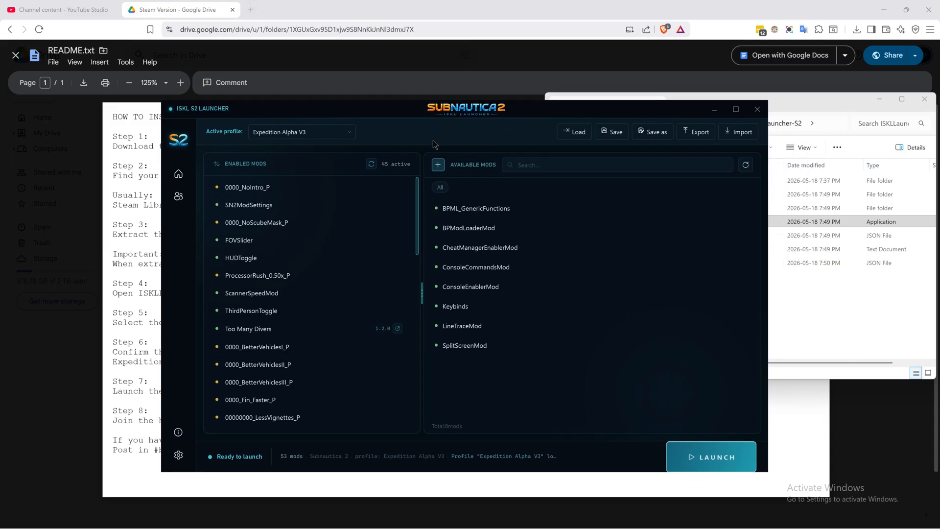
# Step: Check the contents of the backups folder in ISKLLauncher-S2 and return to the parent folder
pyautogui.click(792, 305)
pyautogui.doubleClick(666, 181)
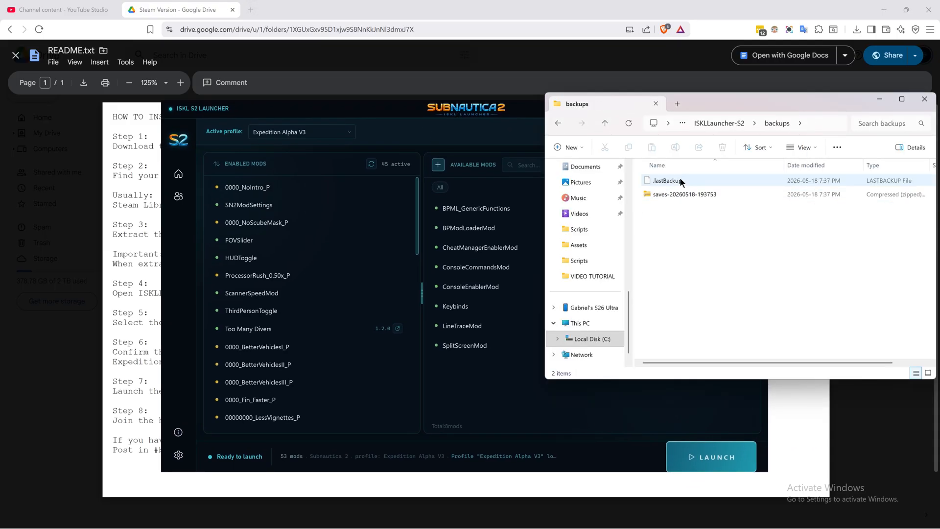
pyautogui.moveTo(747, 103); pyautogui.dragTo(669, 116)
pyautogui.moveTo(616, 282); pyautogui.dragTo(624, 239)
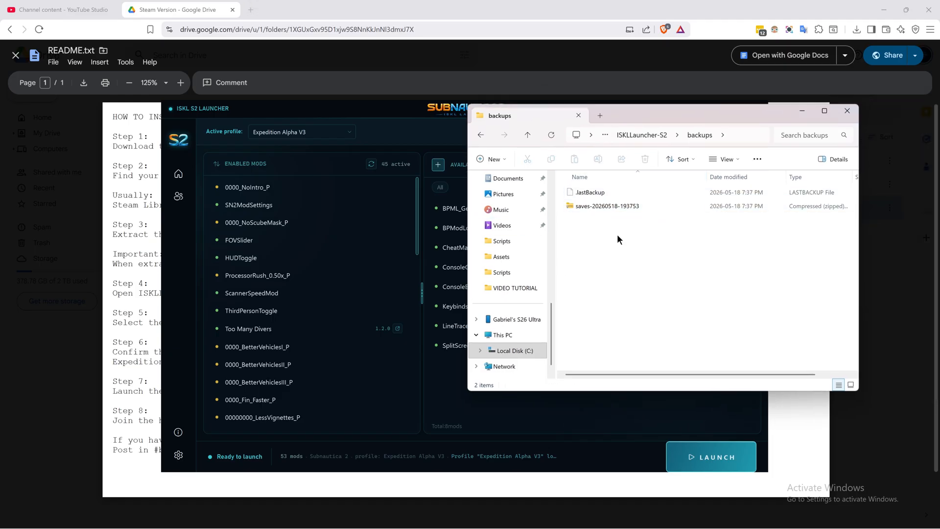
pyautogui.click(480, 136)
pyautogui.moveTo(665, 113); pyautogui.dragTo(678, 111)
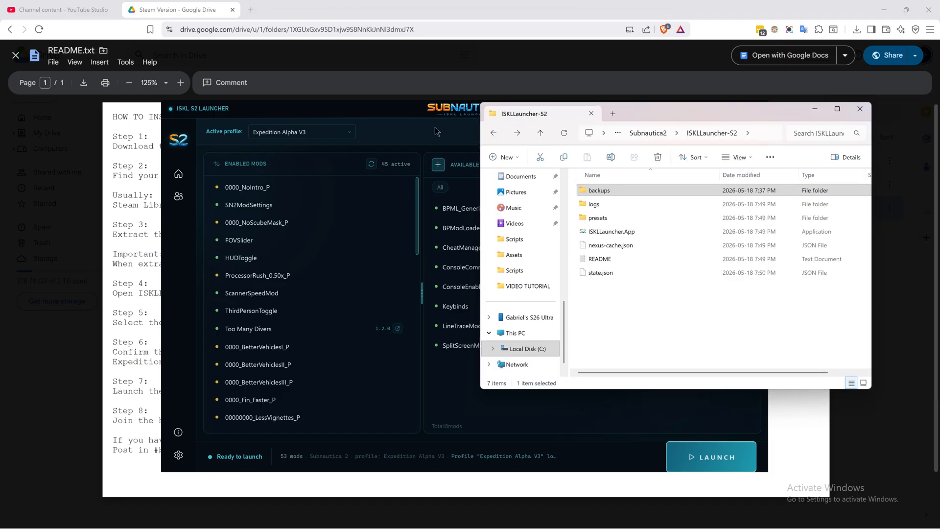
# Step: Launch Subnautica 2 from the ISKL launcher, accept the custom launch arguments in Steam, minimize Steam, and dismiss the game's startup error
pyautogui.click(693, 457)
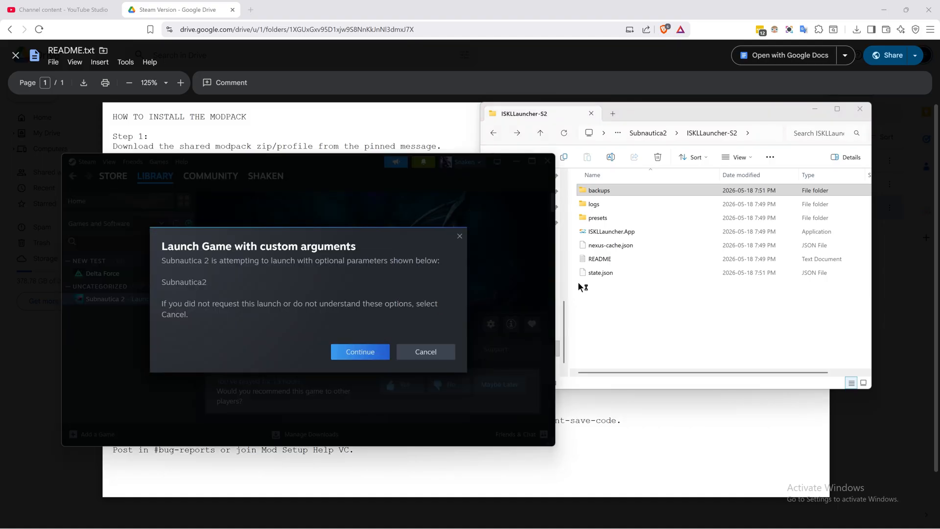
pyautogui.moveTo(335, 167); pyautogui.dragTo(487, 136)
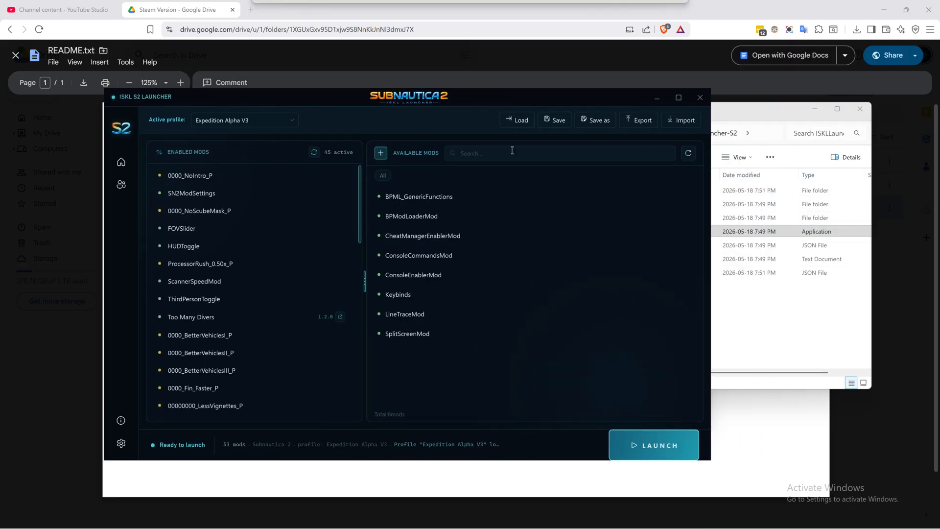
pyautogui.click(660, 452)
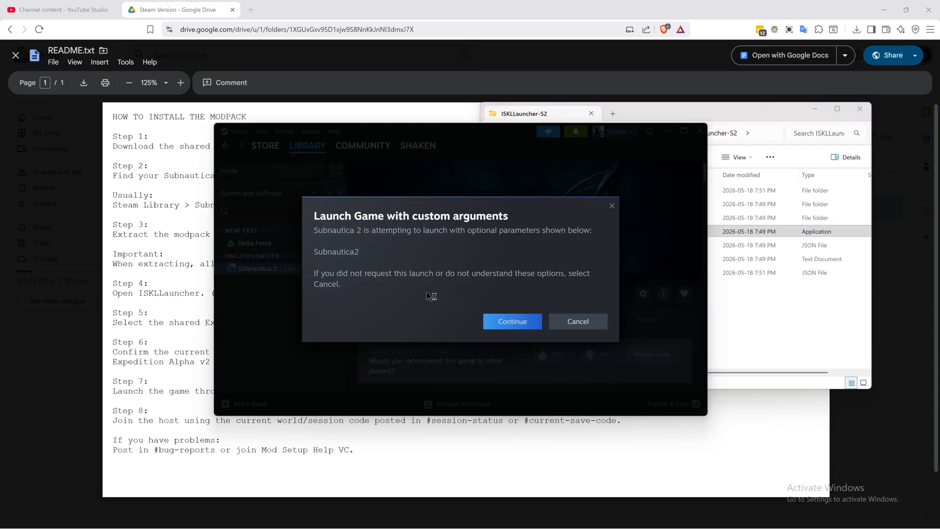
pyautogui.click(512, 322)
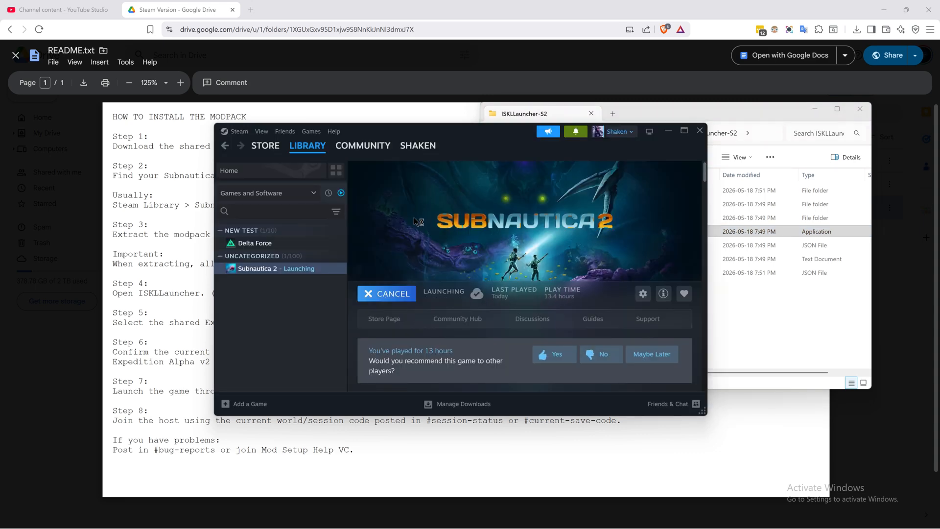
pyautogui.click(670, 131)
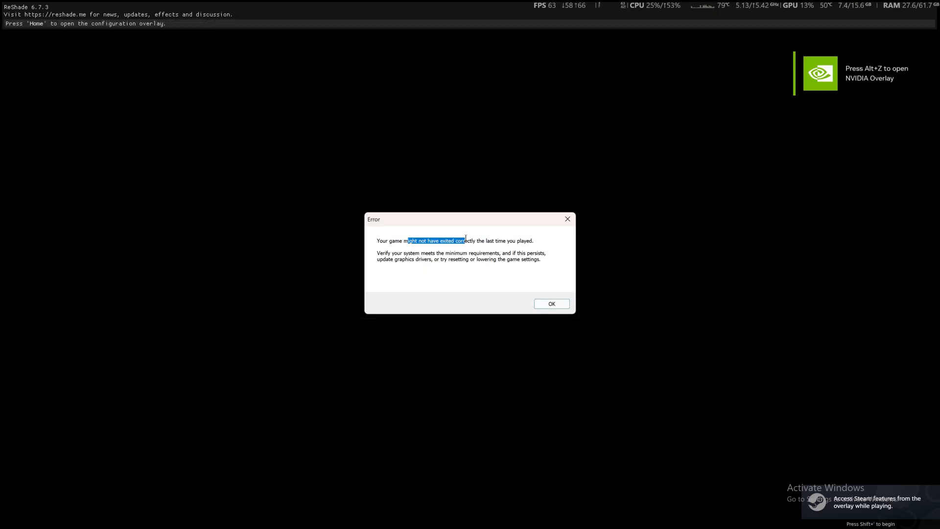
pyautogui.click(550, 304)
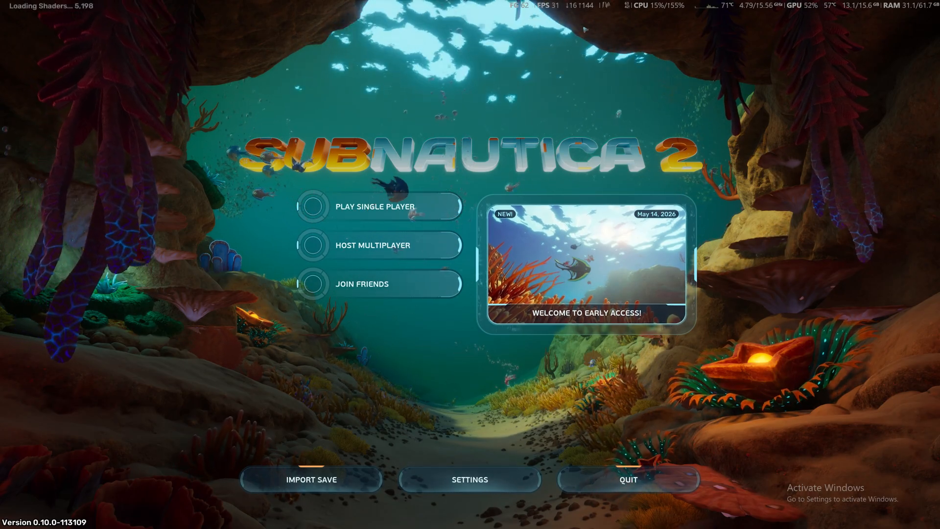
# Step: Review the mod options in the game settings from Bio-Overdrive through Too Many Divers and close the settings
pyautogui.click(470, 479)
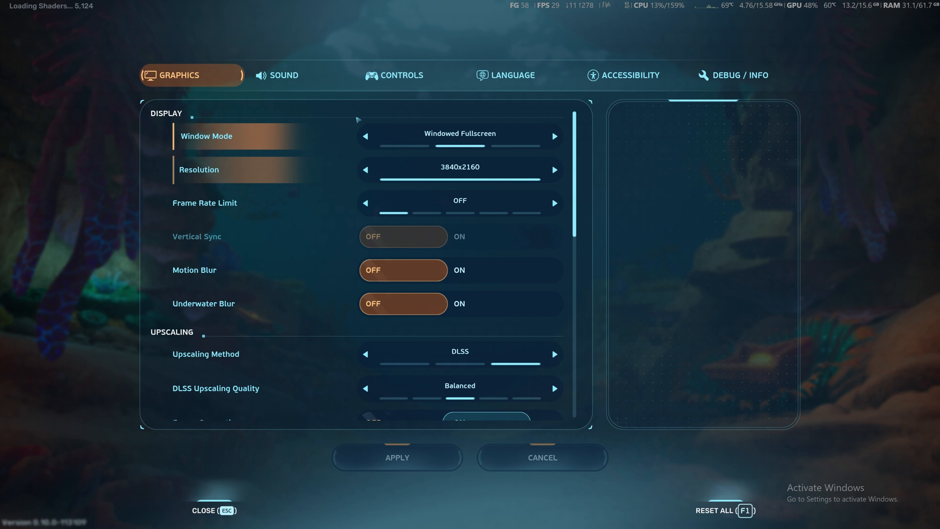
pyautogui.click(759, 77)
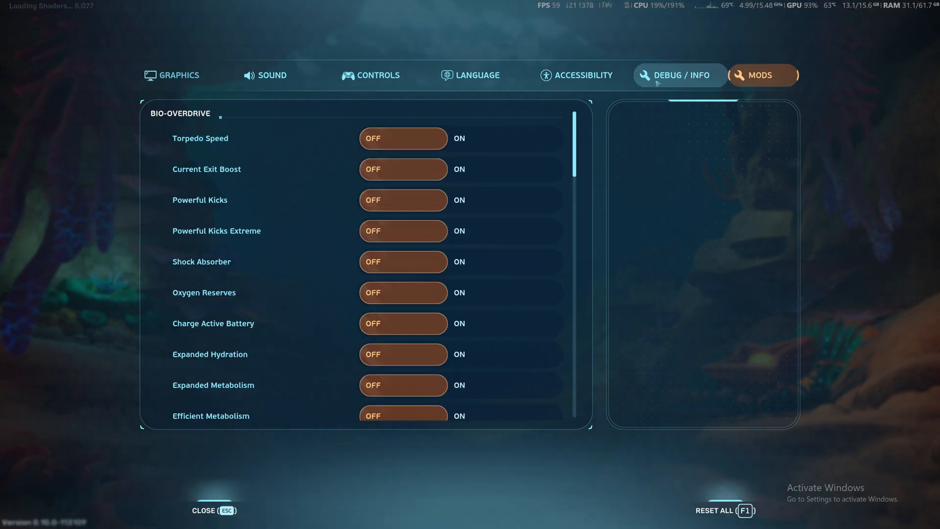
pyautogui.moveTo(575, 144); pyautogui.dragTo(578, 399)
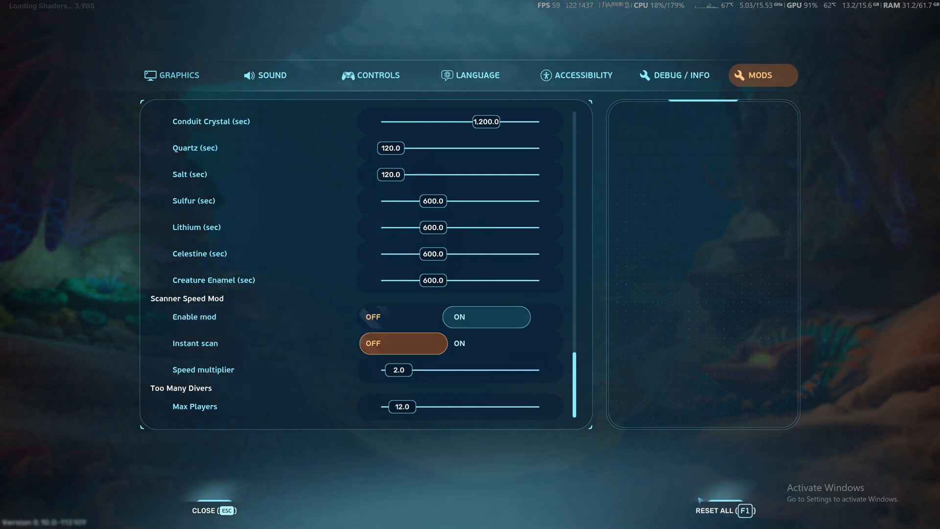
pyautogui.click(213, 510)
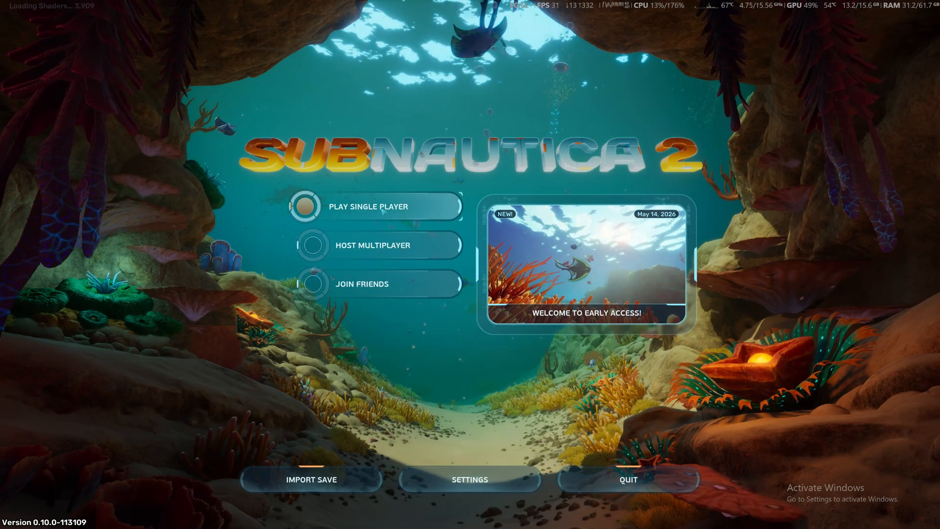
# Step: Host a multiplayer session from the previously hosted savegame_0 survival save
pyautogui.click(377, 247)
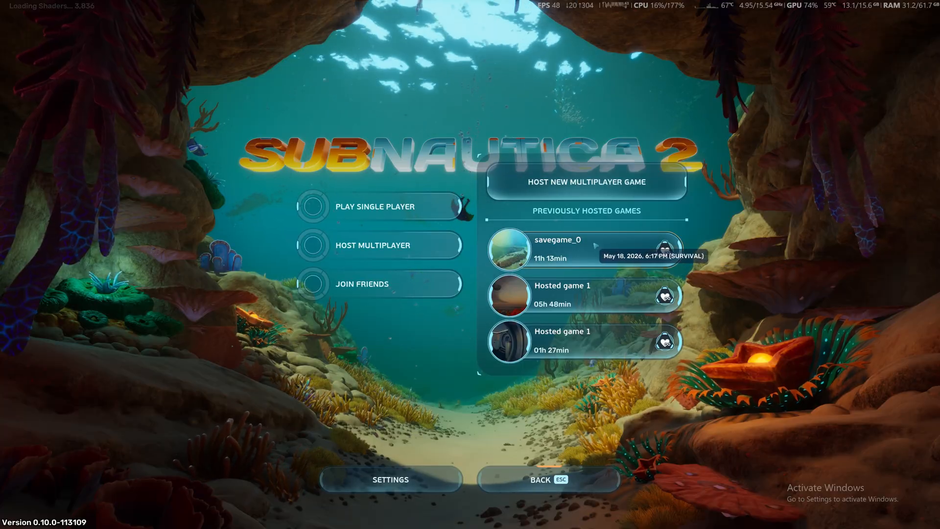
pyautogui.click(588, 249)
pyautogui.click(764, 211)
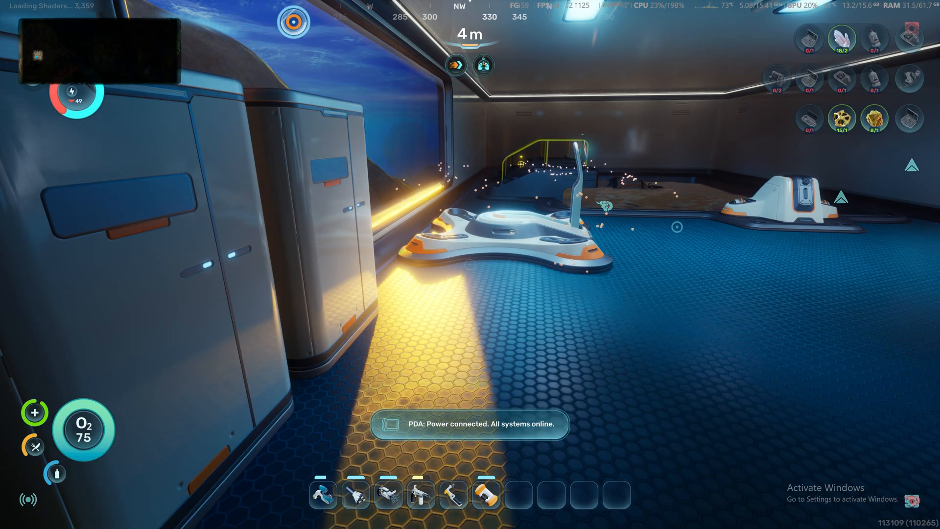
# Step: Check the character's inventory and the contents of the storage beside the processor, and close them
pyautogui.press('Tab')
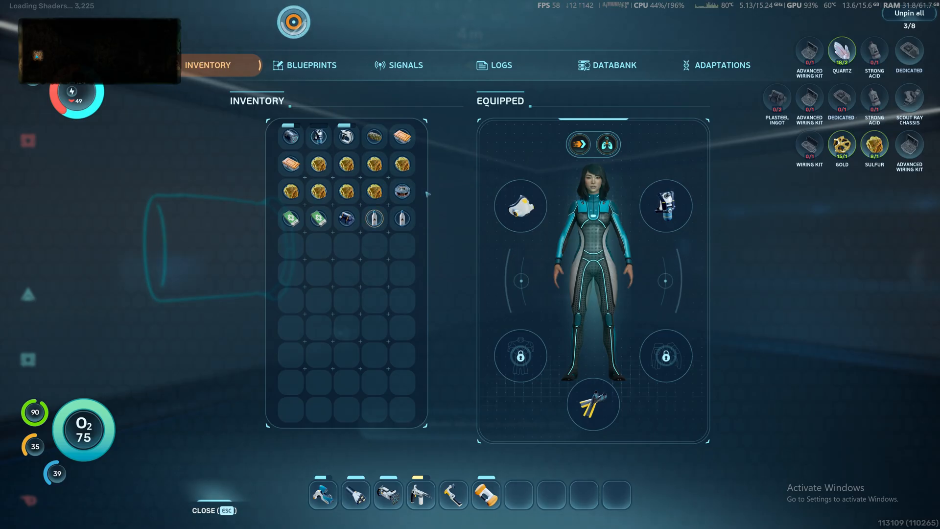
pyautogui.press('Tab')
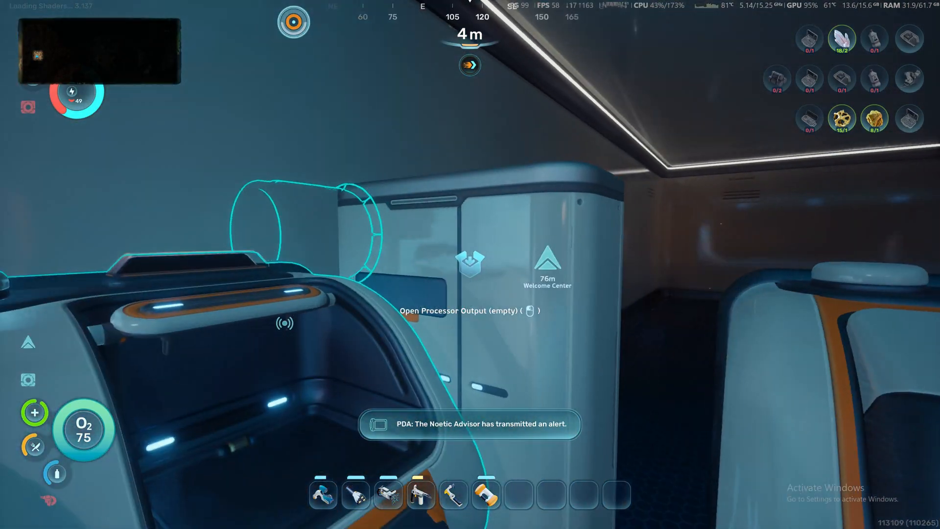
pyautogui.click(470, 264)
pyautogui.press('Escape')
pyautogui.click(470, 264)
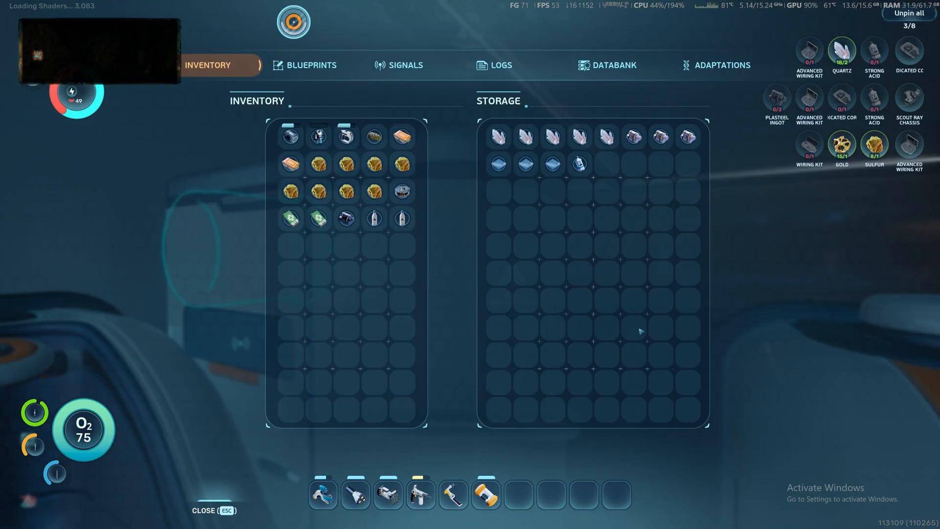
pyautogui.press('Escape')
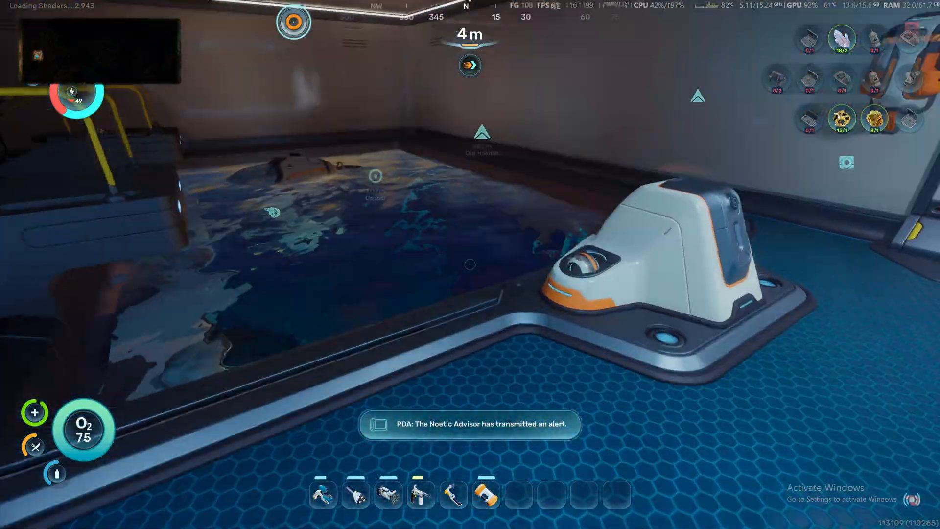
# Step: Equip the item in the first quick slot and swim out through the moon pool beneath the base
pyautogui.press('1')
pyautogui.press('w')
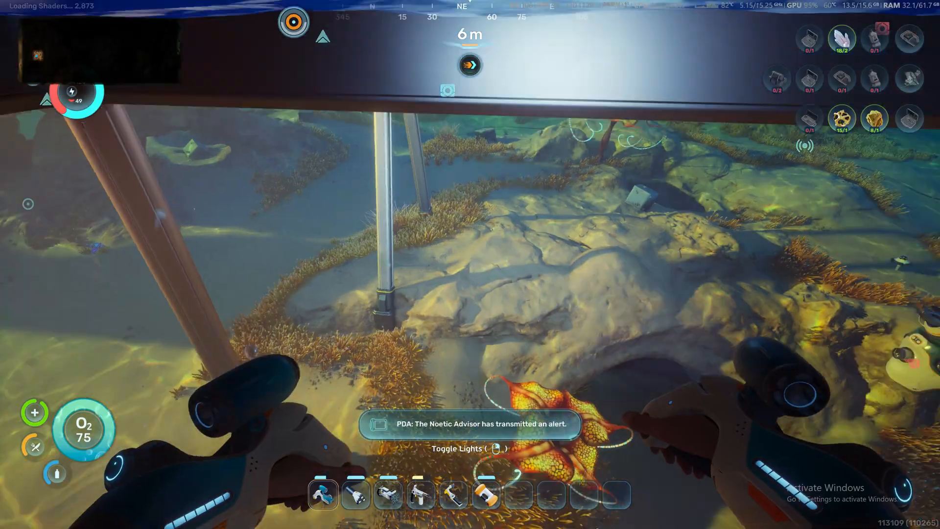
pyautogui.press('w')
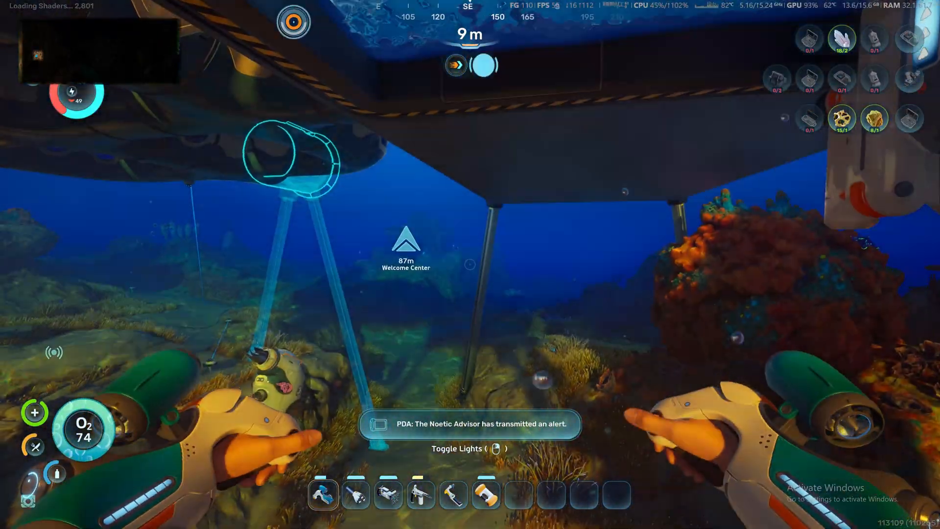
# Step: Exit the Subnautica 2 session from the pause menu and confirm leaving the game
pyautogui.press('Escape')
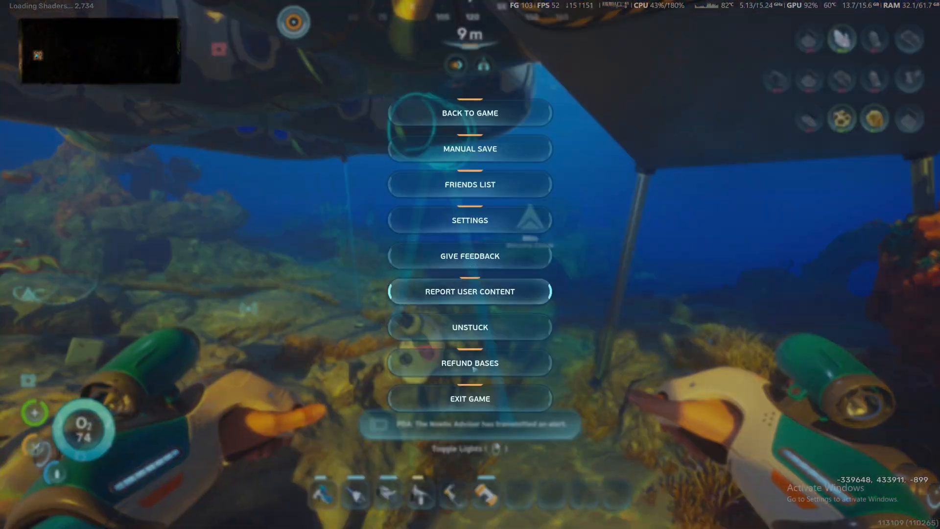
pyautogui.click(479, 396)
pyautogui.click(499, 290)
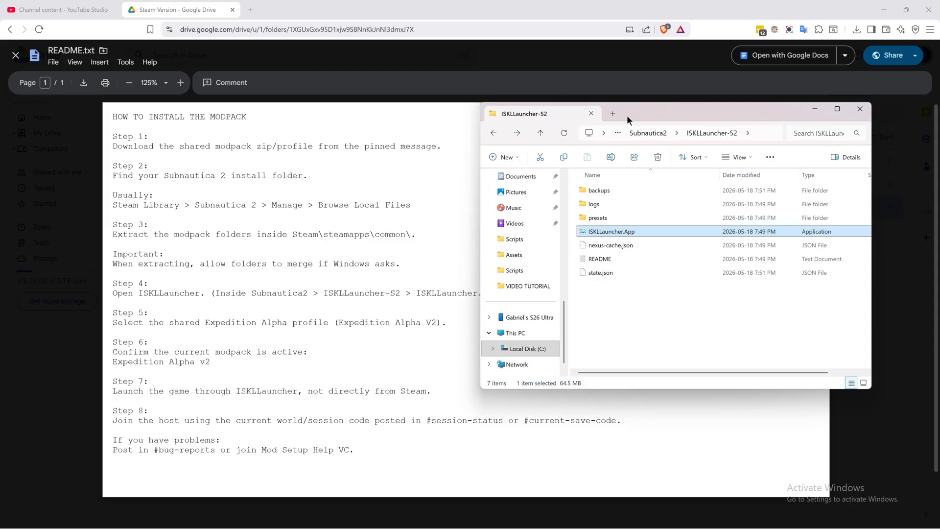
# Step: Go up to the Subnautica2 install folder and arrange it side by side with the downloaded modpack archive
pyautogui.click(621, 301)
pyautogui.moveTo(674, 110); pyautogui.dragTo(546, 105)
pyautogui.click(527, 130)
pyautogui.click(258, 308)
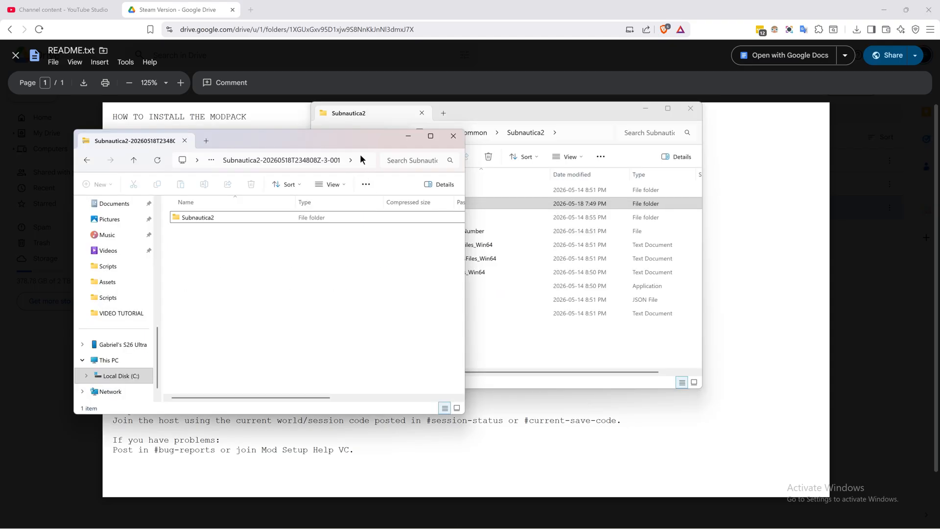
pyautogui.moveTo(496, 110); pyautogui.dragTo(671, 128)
pyautogui.moveTo(275, 137); pyautogui.dragTo(283, 130)
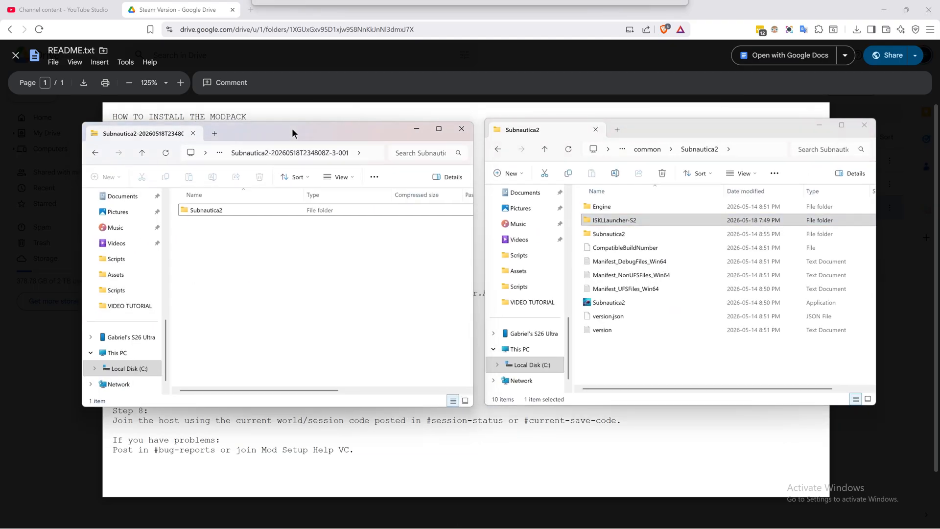
# Step: Open the archive's Subnautica2 folder, look into its inner Subnautica2 folder, and return
pyautogui.click(215, 212)
pyautogui.doubleClick(216, 211)
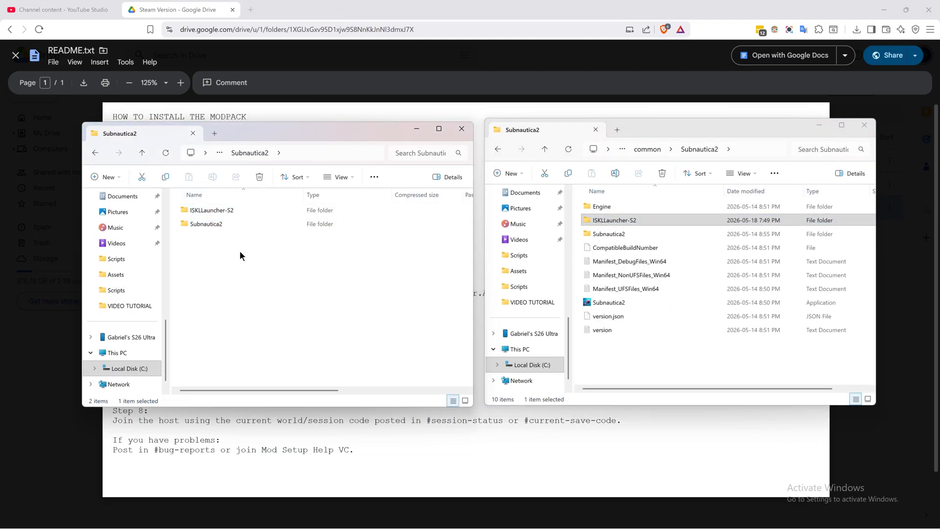
pyautogui.doubleClick(208, 224)
pyautogui.hotkey('alt', 'Left')
# Step: Match the archive's ISKLLauncher-S2 folder with the same folder in the game's install directory
pyautogui.click(211, 209)
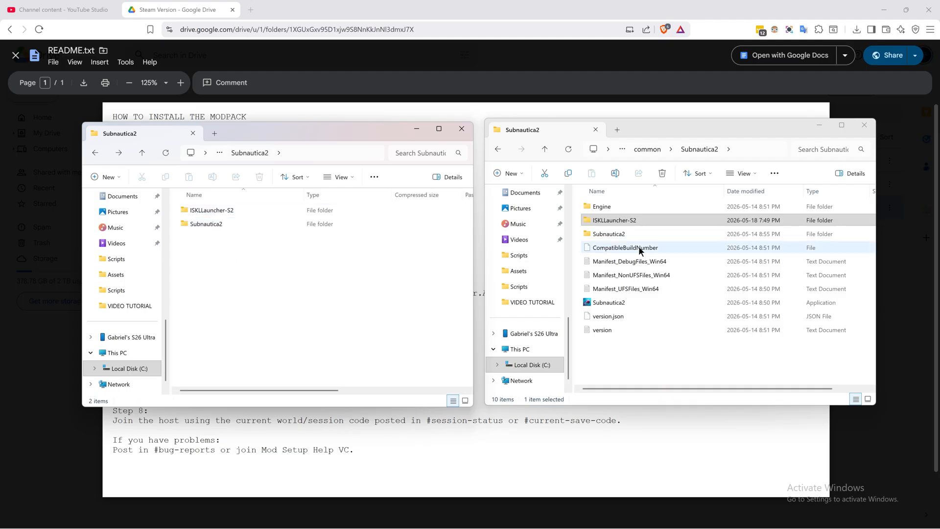
pyautogui.click(643, 368)
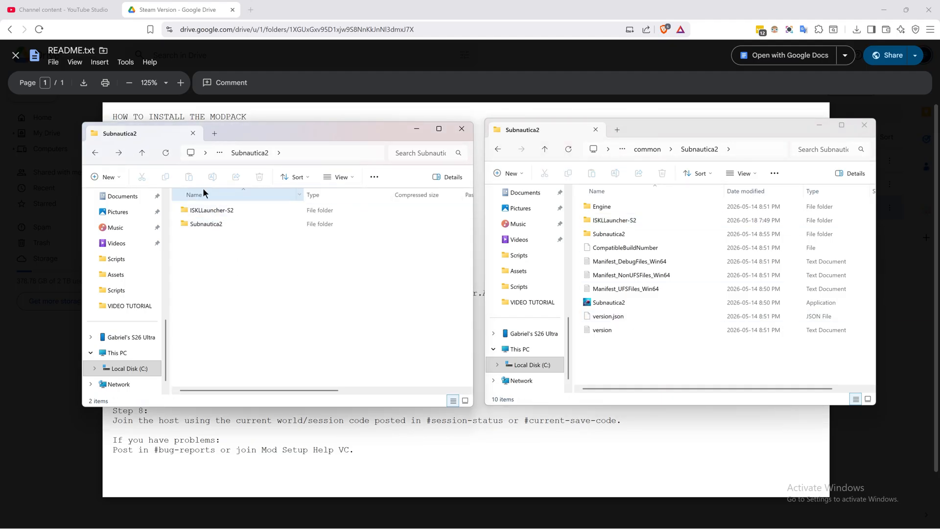
pyautogui.click(599, 221)
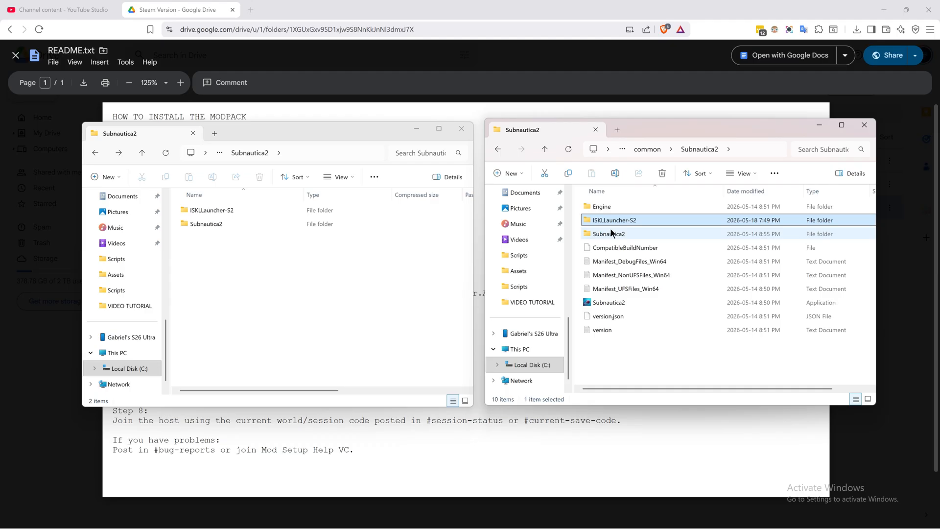
pyautogui.hotkey('shift', 'Delete')
pyautogui.press('Escape')
pyautogui.click(313, 259)
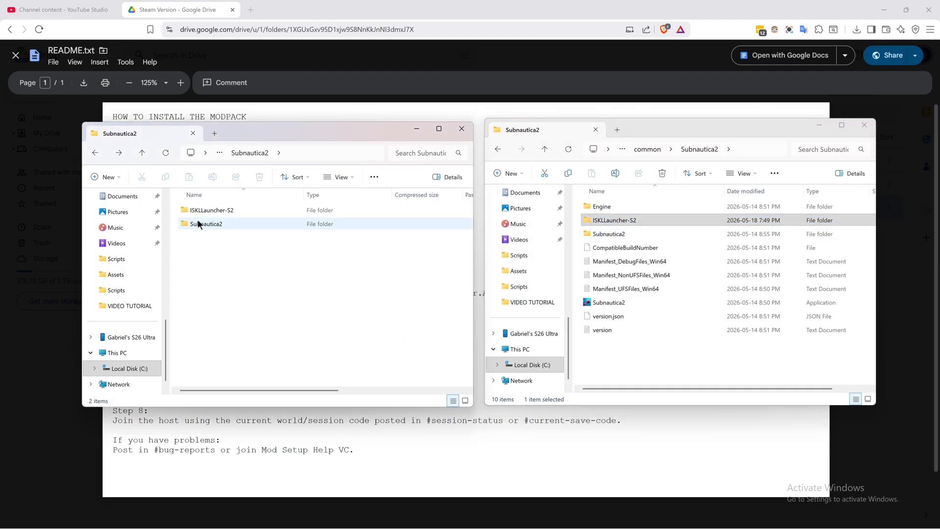
# Step: Open the inner Subnautica2 > Content > Paks folder in both the archive and the game directory
pyautogui.doubleClick(589, 234)
pyautogui.doubleClick(209, 225)
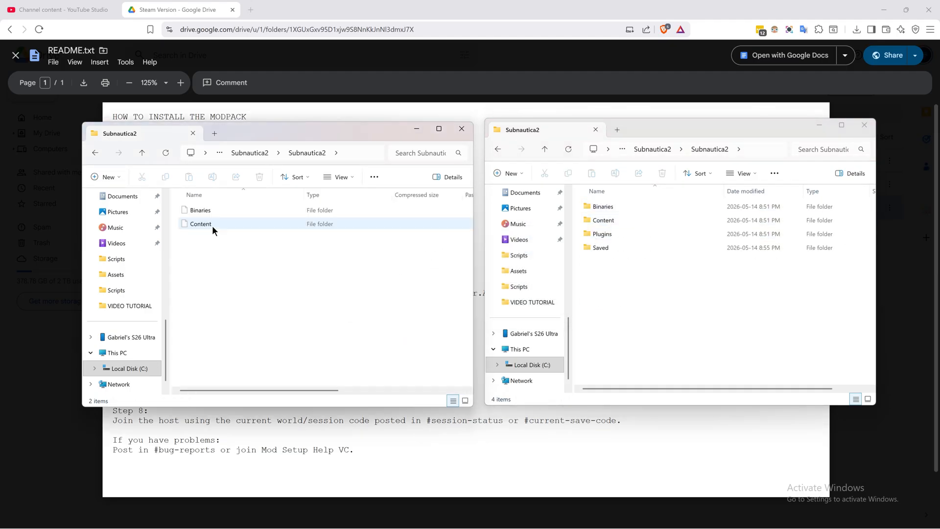
pyautogui.doubleClick(603, 220)
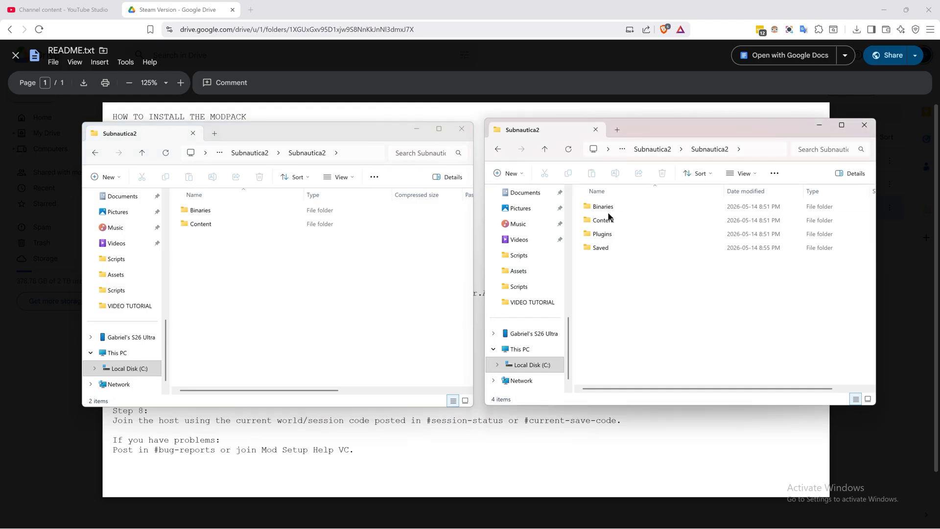
pyautogui.doubleClick(200, 223)
pyautogui.doubleClick(198, 210)
pyautogui.click(222, 213)
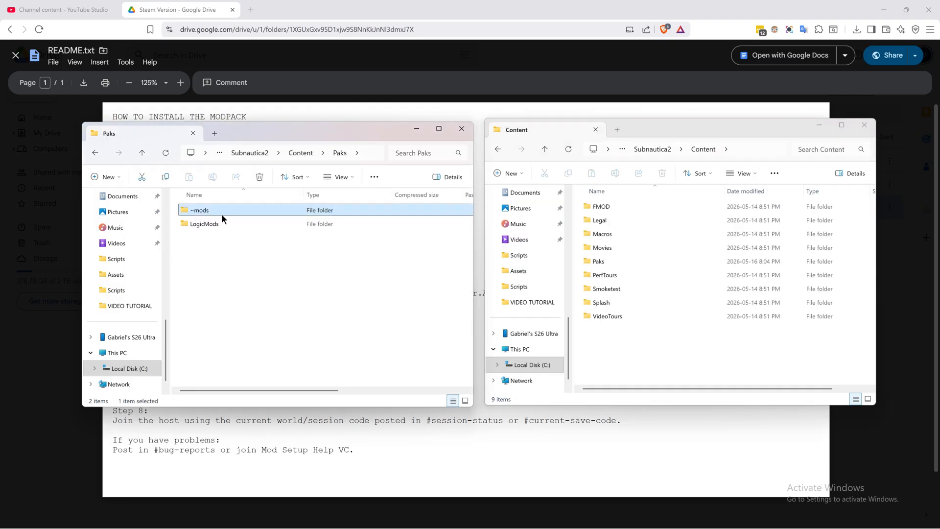
pyautogui.doubleClick(607, 260)
# Step: Select the ~mods and LogicMods folders in both the archive's and the game's Paks folders
pyautogui.click(225, 223)
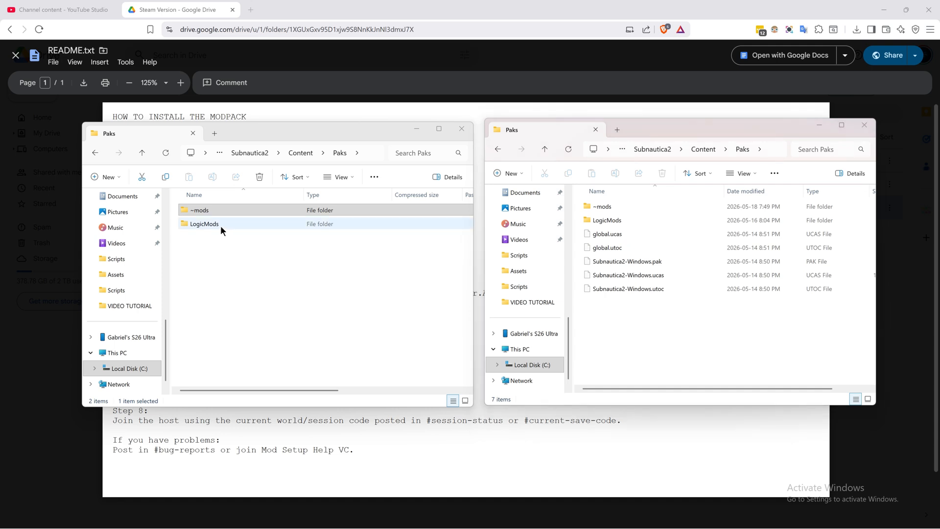
pyautogui.keyDown('ctrl'); pyautogui.click(222, 212); pyautogui.keyUp('ctrl')
pyautogui.click(613, 206)
pyautogui.keyDown('ctrl'); pyautogui.click(611, 225); pyautogui.keyUp('ctrl')
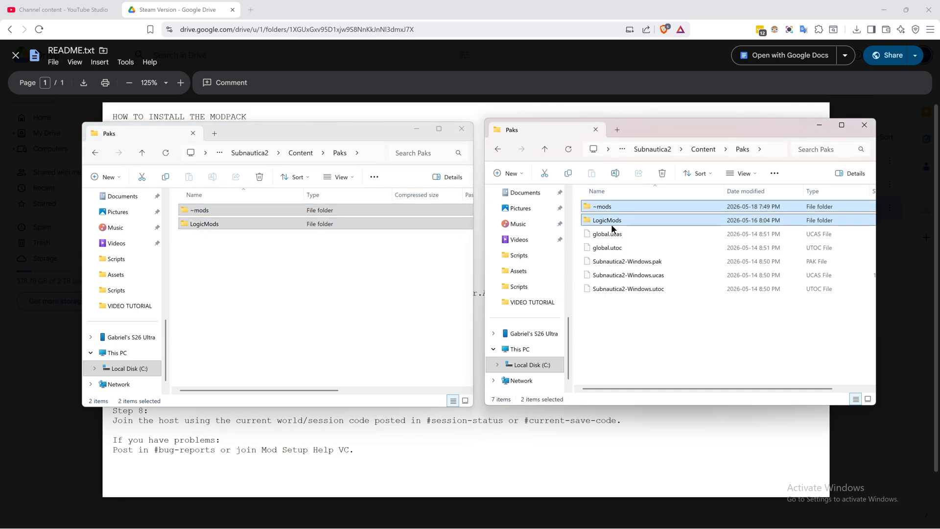
# Step: Return to the archive's root and reopen its inner Subnautica2 folder containing Binaries and Content
pyautogui.click(313, 275)
pyautogui.click(275, 157)
pyautogui.press('Escape')
pyautogui.click(269, 152)
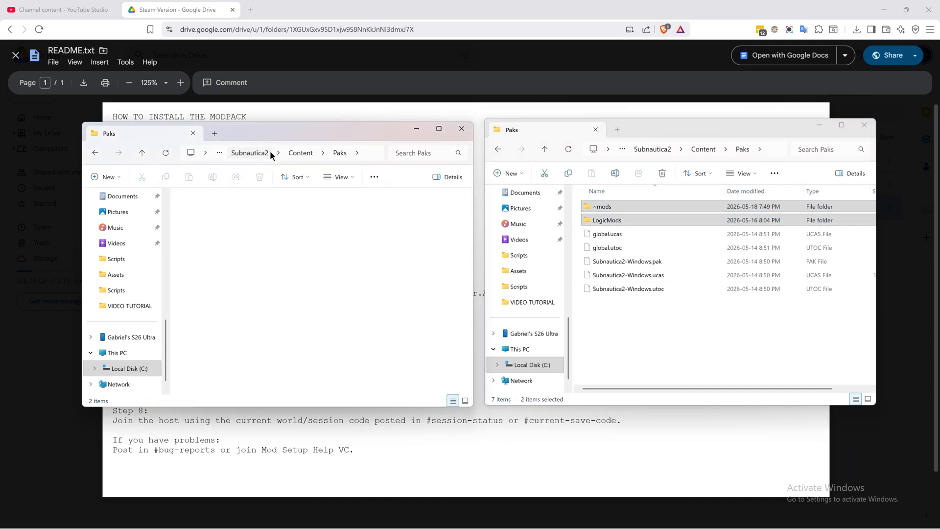
pyautogui.click(259, 157)
pyautogui.click(219, 152)
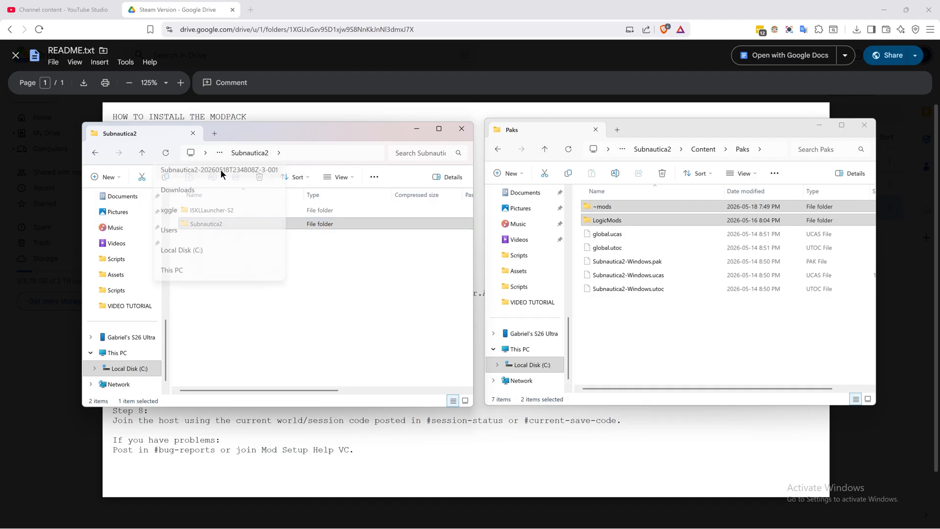
pyautogui.click(222, 172)
pyautogui.doubleClick(224, 210)
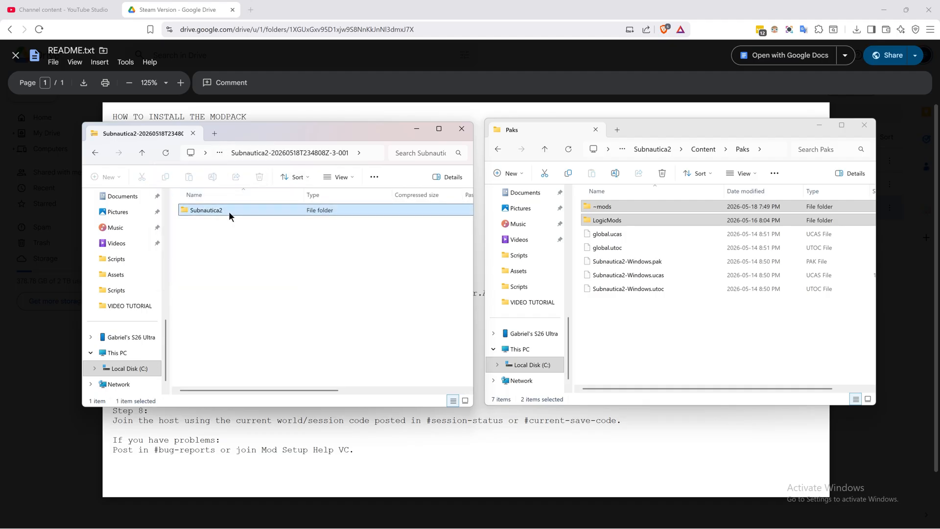
pyautogui.doubleClick(218, 223)
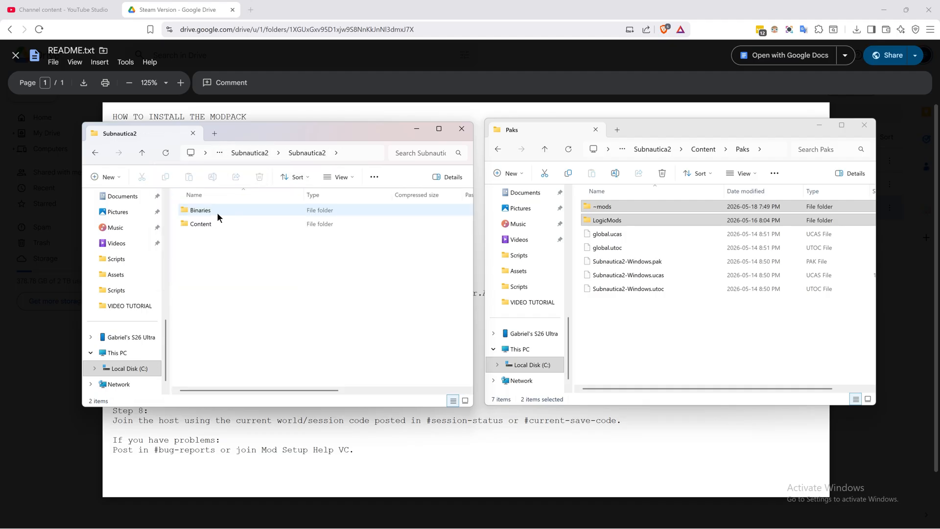
# Step: Open the Binaries > Win64 folder in both the game directory and the archive to compare their files
pyautogui.click(661, 148)
pyautogui.doubleClick(607, 208)
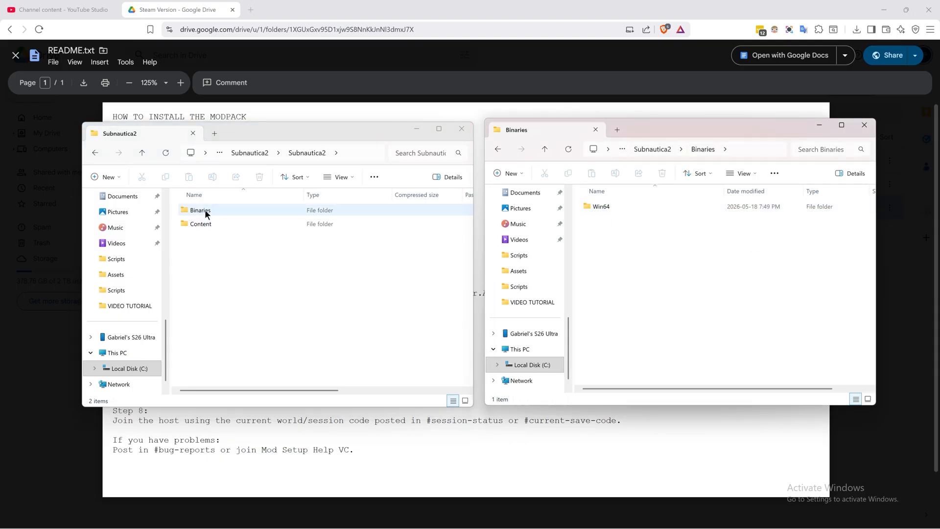
pyautogui.doubleClick(205, 212)
pyautogui.doubleClick(219, 210)
pyautogui.click(609, 206)
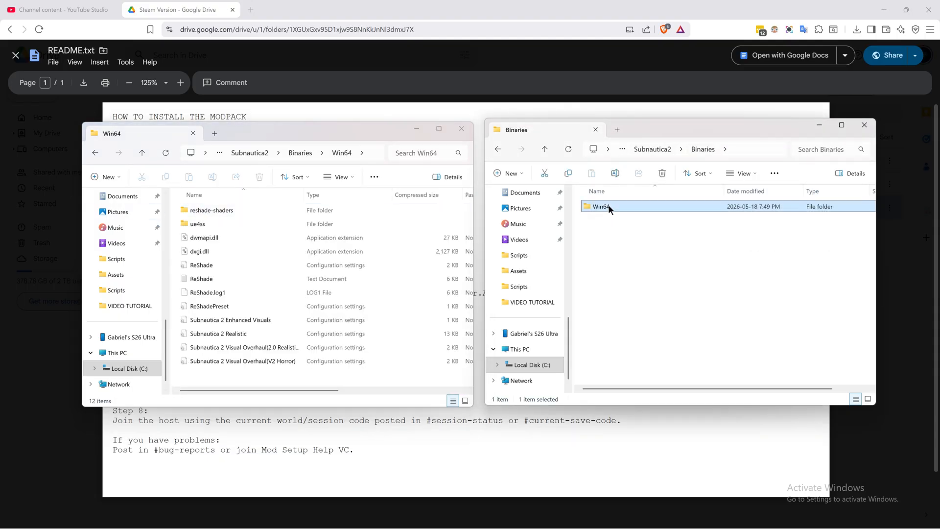
pyautogui.doubleClick(608, 206)
pyautogui.scroll(-1, 638, 281)
pyautogui.scroll(1, 636, 277)
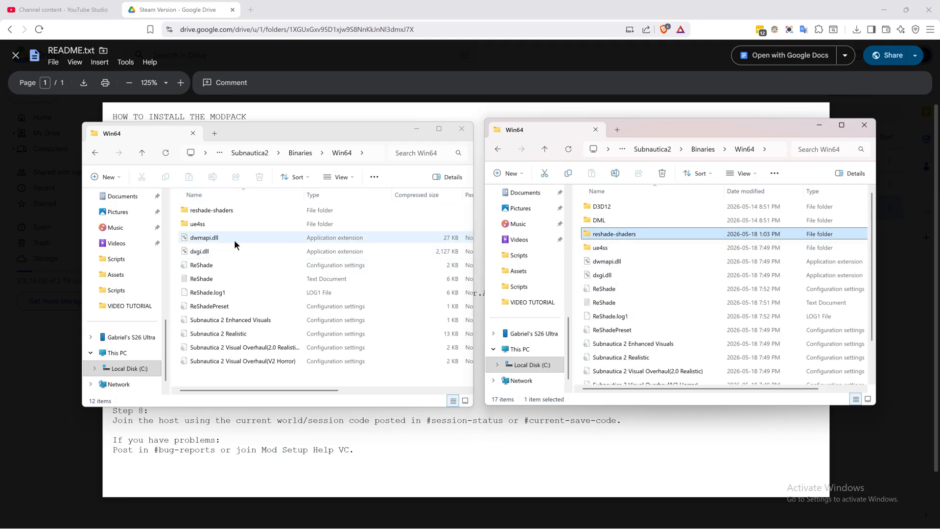
# Step: Match the archive's ue4ss folder with the game's copy in the two Win64 folders
pyautogui.click(192, 223)
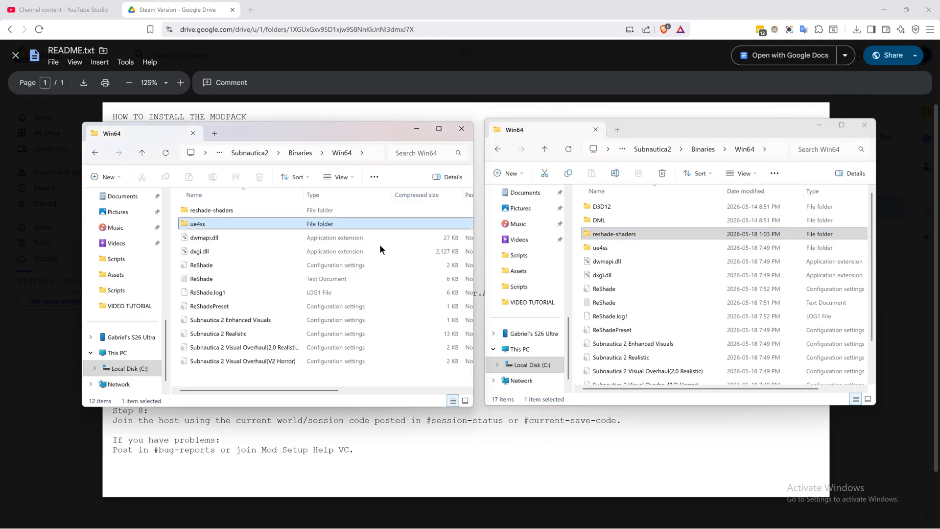
pyautogui.keyDown('ctrl'); pyautogui.click(621, 251); pyautogui.keyUp('ctrl')
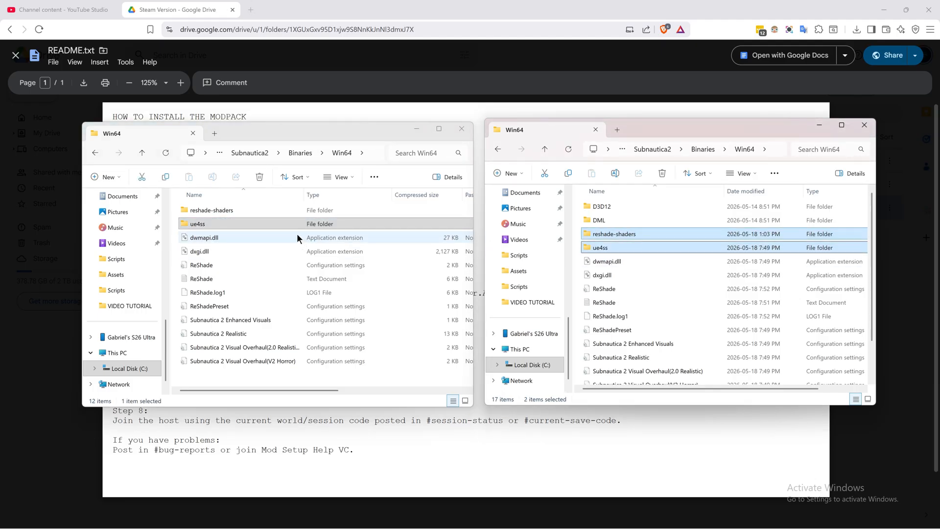
pyautogui.click(356, 223)
# Step: Examine the game's ue4ss folder and its Mods subfolder, and return to Win64
pyautogui.doubleClick(602, 247)
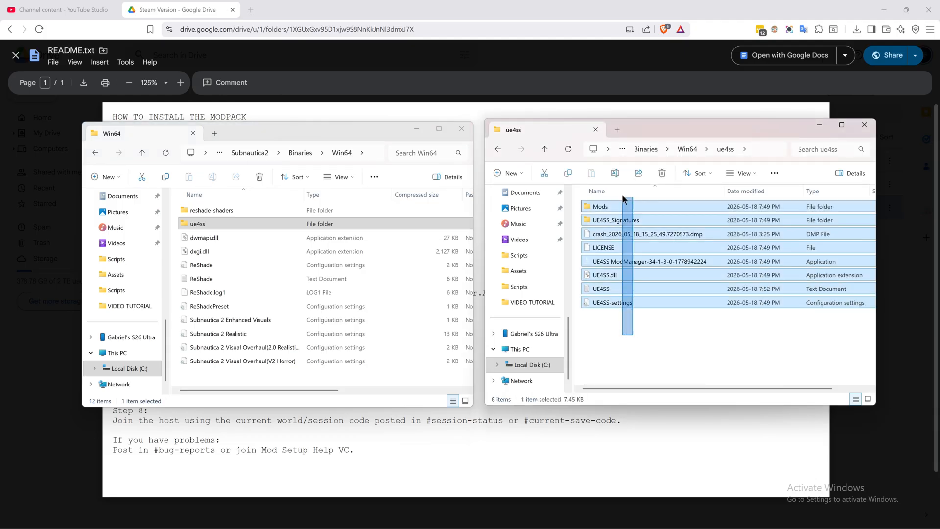
pyautogui.click(609, 206)
pyautogui.doubleClick(609, 207)
pyautogui.hotkey('alt', 'Left')
pyautogui.hotkey('alt', 'Left')
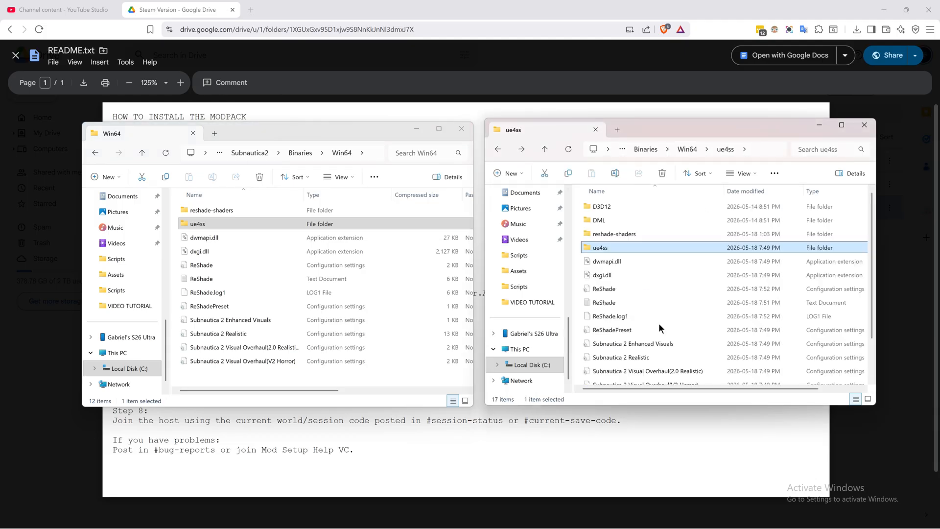
# Step: Match the archive's dwmapi.dll with the game's copy in the two Win64 folders
pyautogui.scroll(-2, 655, 255)
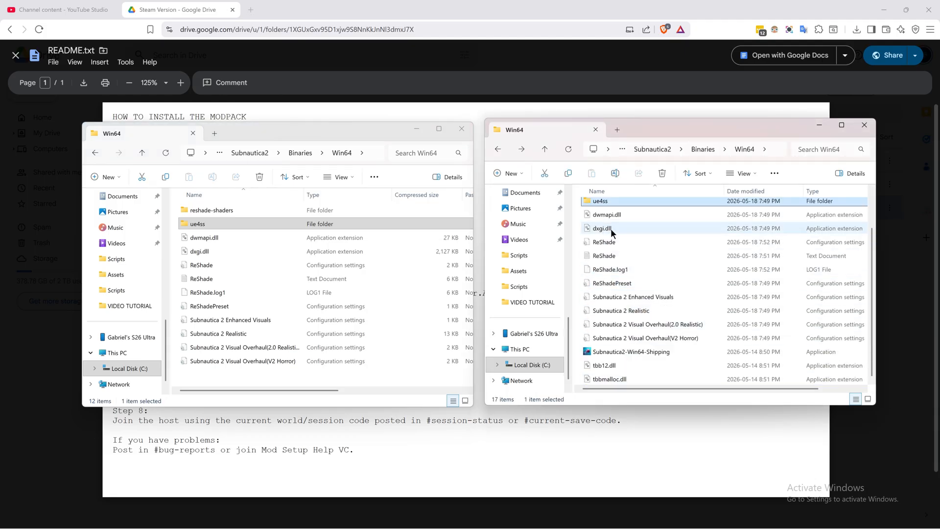
pyautogui.click(588, 214)
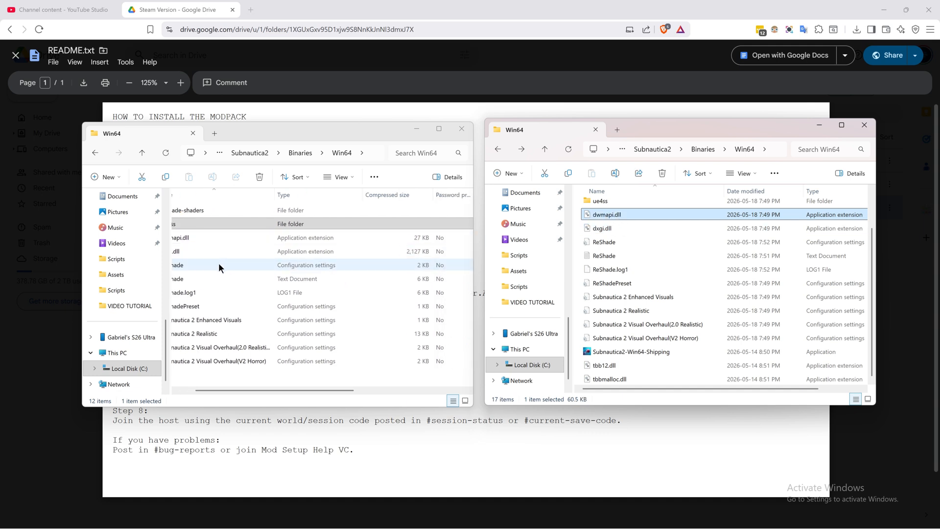
pyautogui.keyDown('ctrl'); pyautogui.click(199, 237); pyautogui.keyUp('ctrl')
pyautogui.click(612, 217)
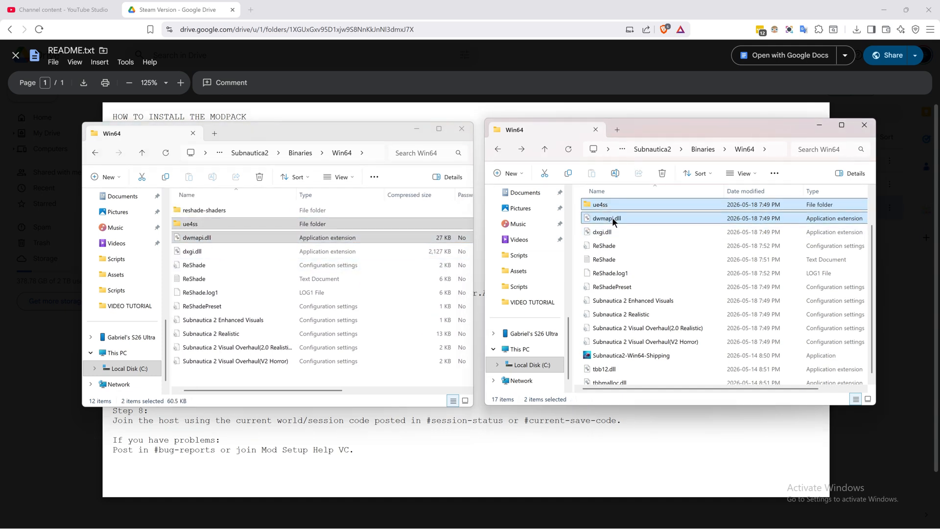
pyautogui.moveTo(243, 240); pyautogui.dragTo(662, 219)
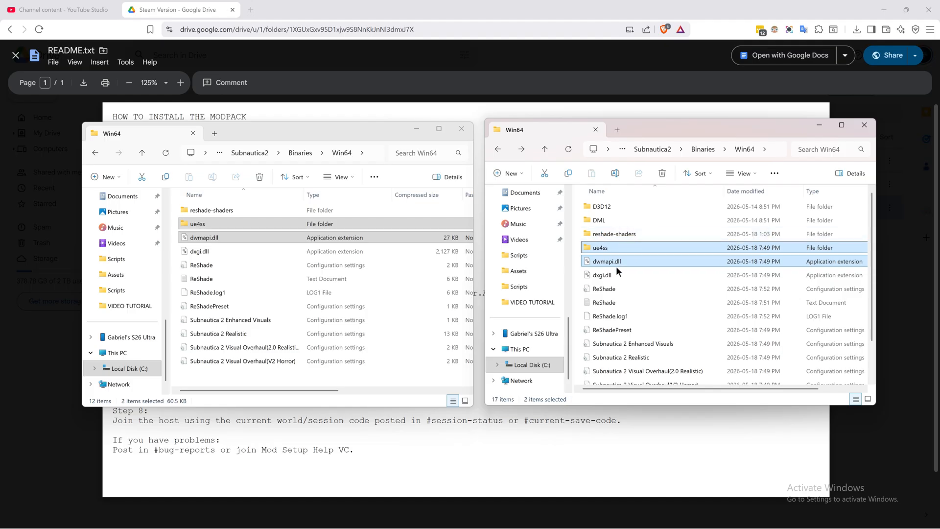
# Step: Mark the archive's reshade-shaders folder, dxgi.dll, ReShade files and Subnautica 2 presets to compare them with the game's Win64 folder
pyautogui.click(233, 210)
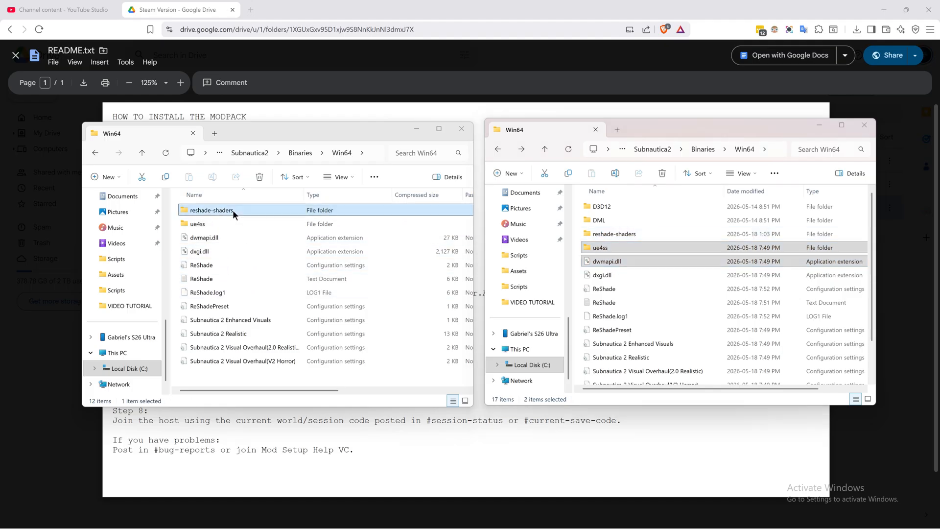
pyautogui.click(689, 279)
pyautogui.click(294, 279)
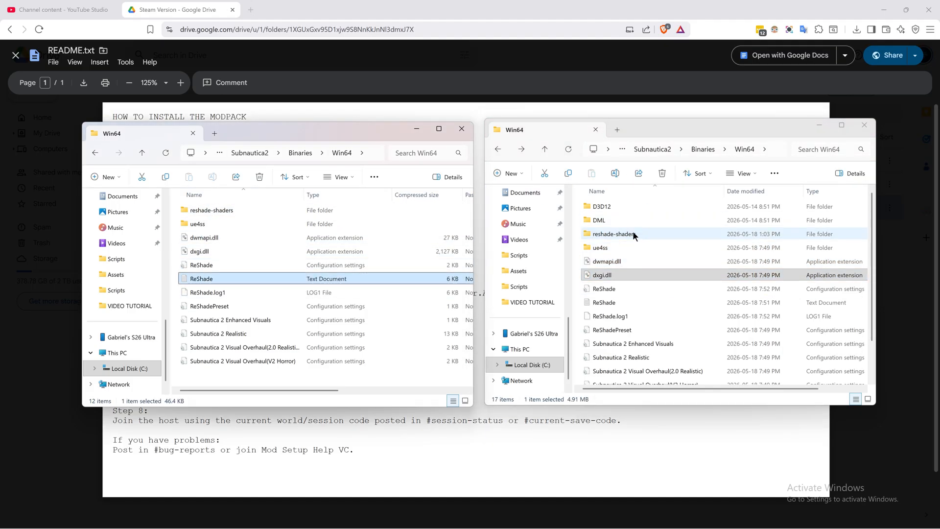
pyautogui.click(204, 210)
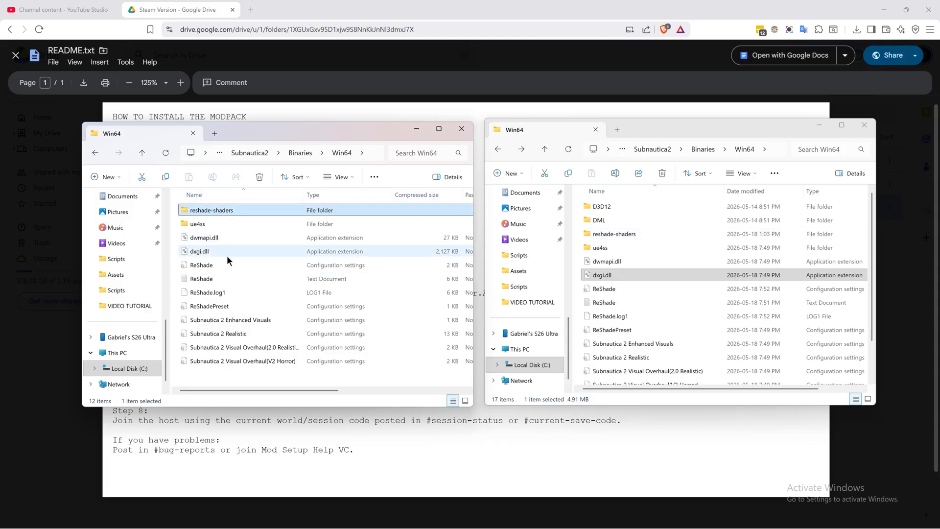
pyautogui.hotkey('ctrl', 'a')
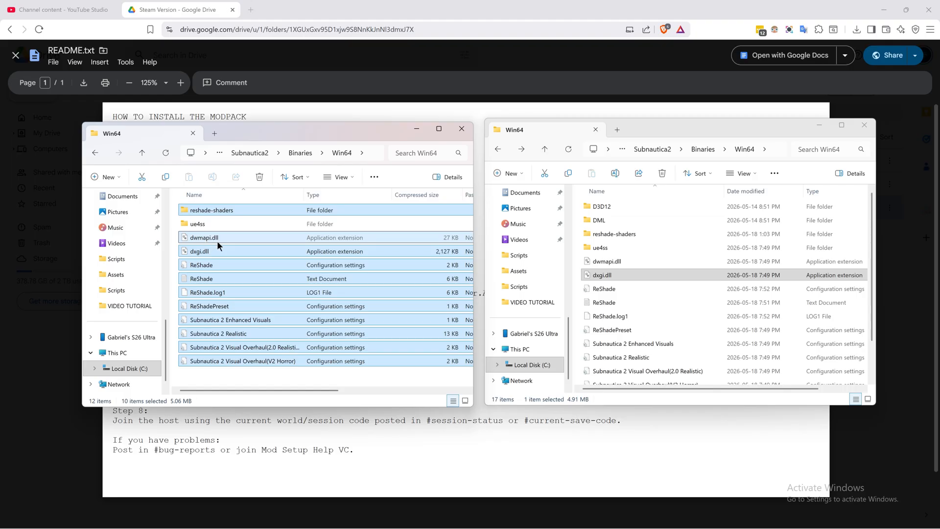
pyautogui.click(625, 295)
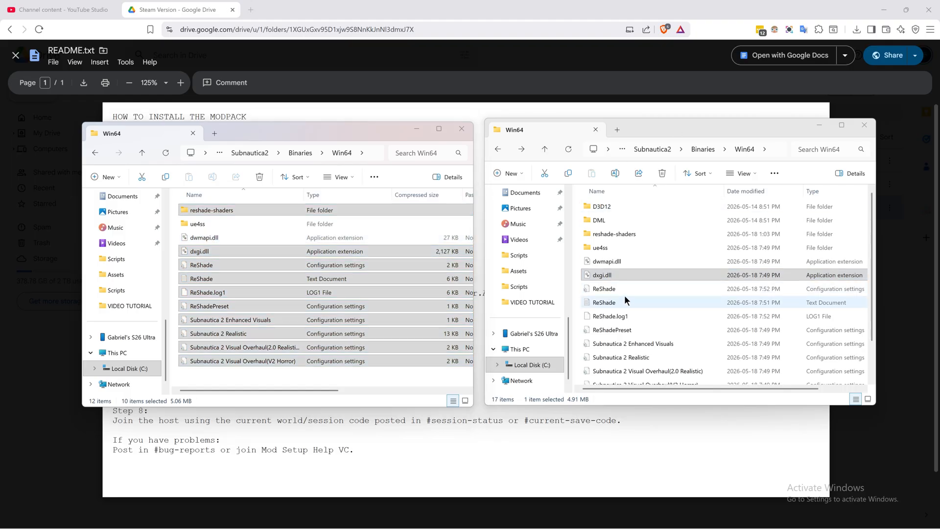
# Step: Go up to the game's Binaries folder and leave its Win64 folder unselected
pyautogui.click(702, 149)
pyautogui.click(677, 275)
pyautogui.moveTo(756, 308); pyautogui.dragTo(579, 166)
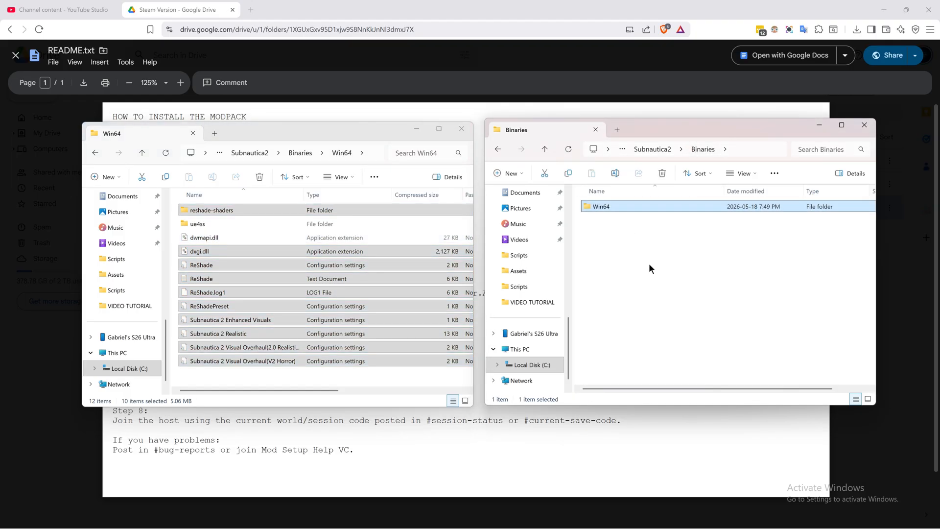
pyautogui.click(648, 263)
# Step: View the file verification option in Subnautica 2's installed-files properties in Steam, and close the properties without running it
pyautogui.rightClick(294, 269)
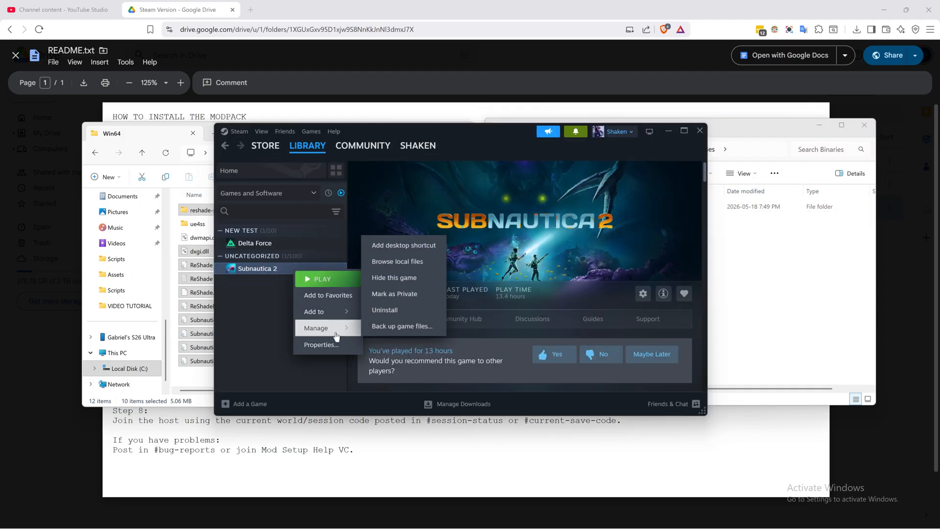
pyautogui.click(322, 345)
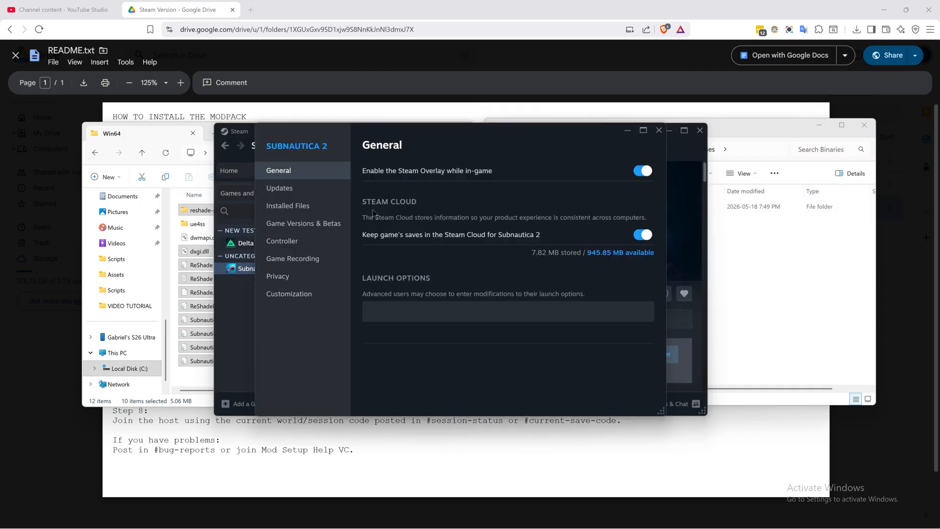
pyautogui.click(307, 206)
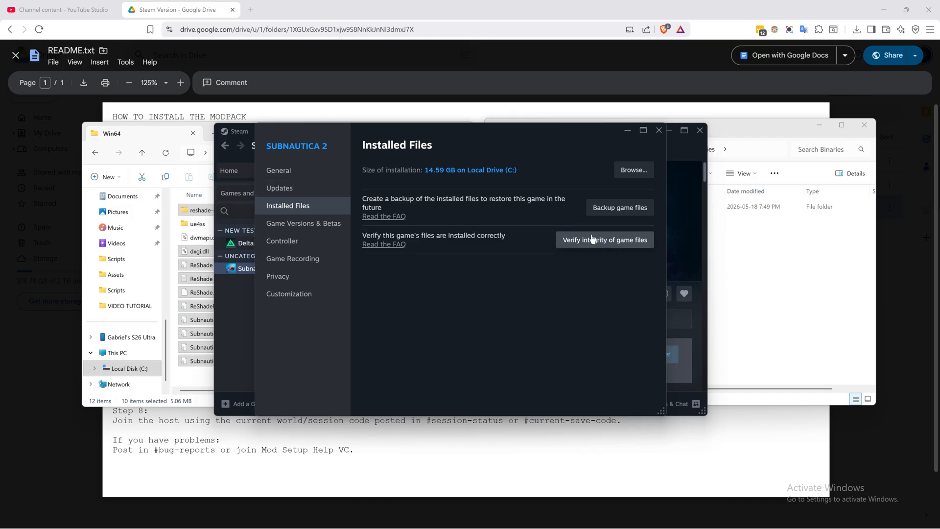
pyautogui.click(659, 131)
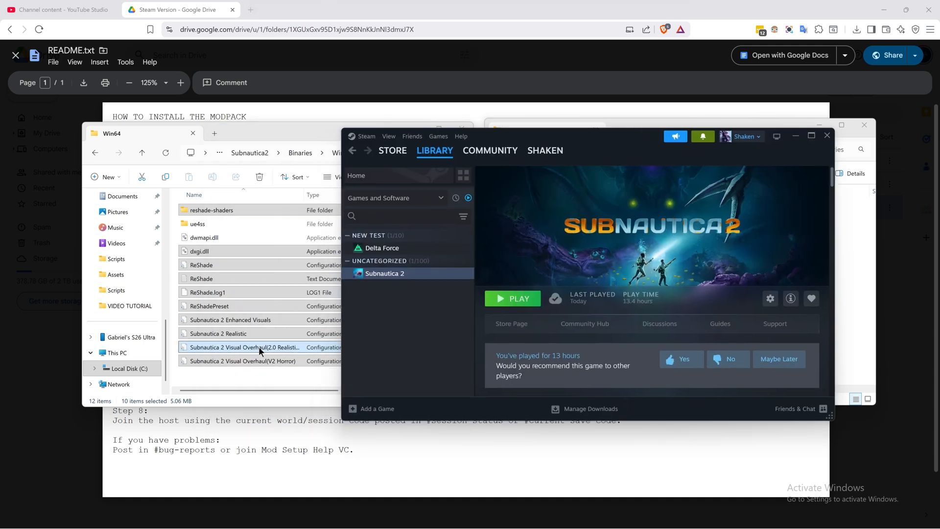
# Step: Clear the file selection in the archive's Win64 folder, minimize Steam, and return the archive to its outer Subnautica2 folder
pyautogui.click(256, 362)
pyautogui.click(267, 376)
pyautogui.hotkey('ctrl', 'a')
pyautogui.click(264, 382)
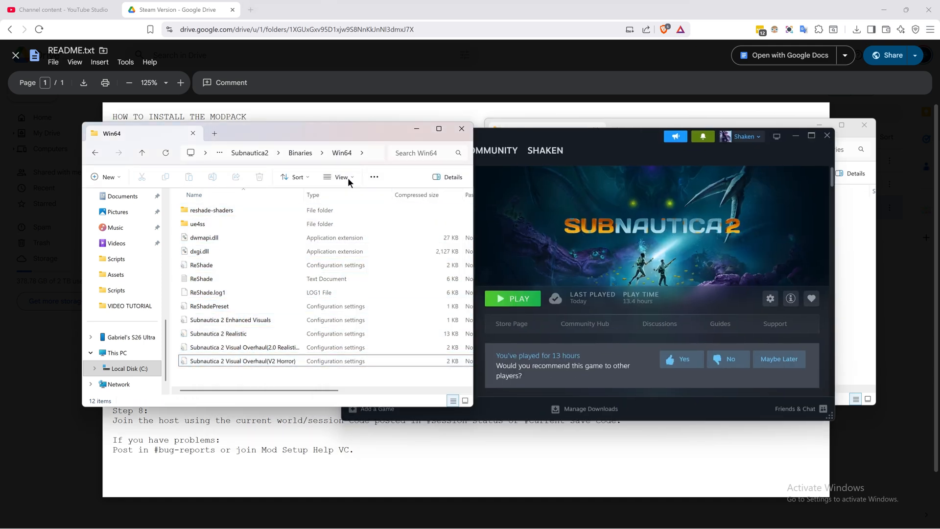
pyautogui.moveTo(325, 132); pyautogui.dragTo(328, 151)
pyautogui.moveTo(648, 145); pyautogui.dragTo(643, 160)
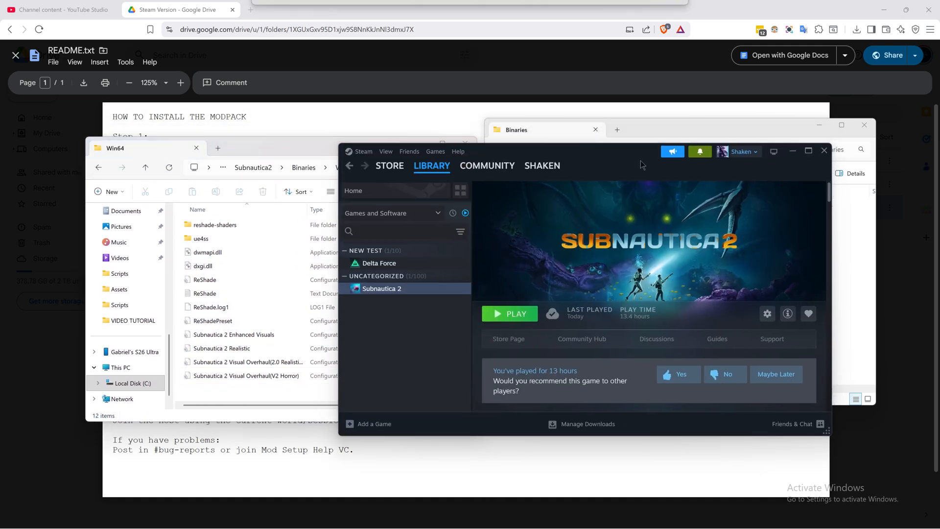
pyautogui.click(792, 151)
pyautogui.click(274, 169)
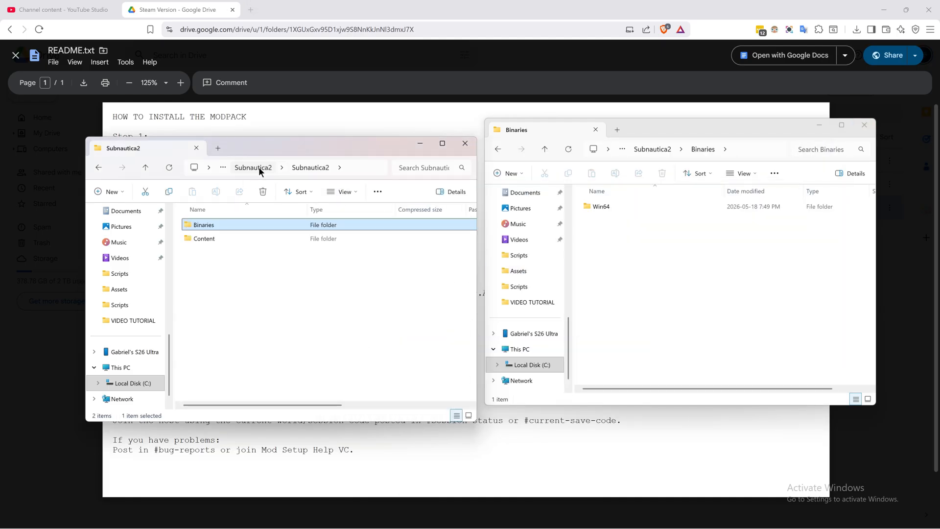
pyautogui.click(259, 166)
# Step: Close the Steam README in Google Drive and open the Xbox Version folder of Expedition Alpha V3
pyautogui.click(319, 104)
pyautogui.click(55, 209)
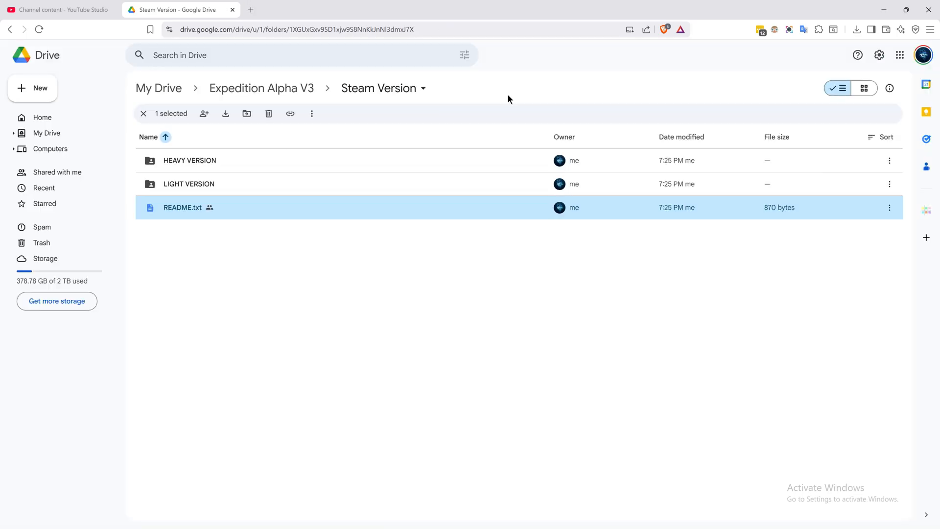
pyautogui.click(248, 255)
pyautogui.click(262, 88)
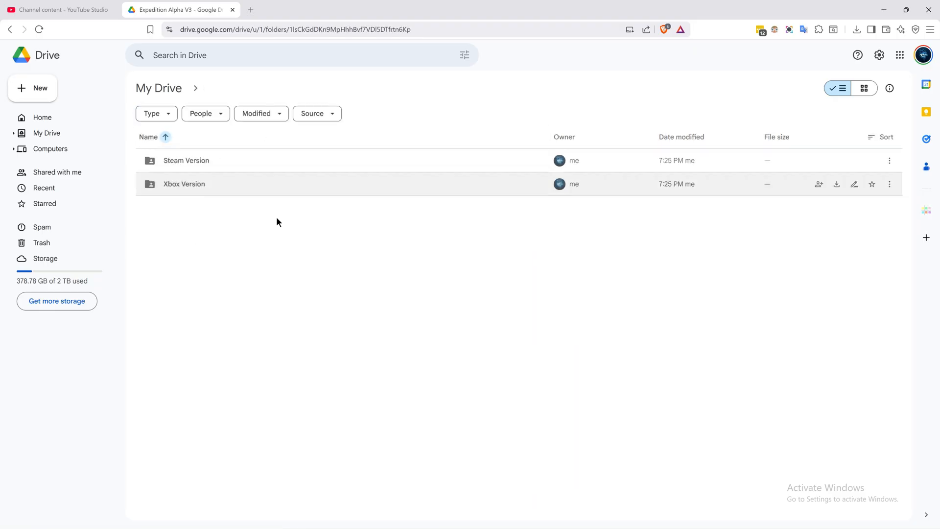
pyautogui.doubleClick(212, 184)
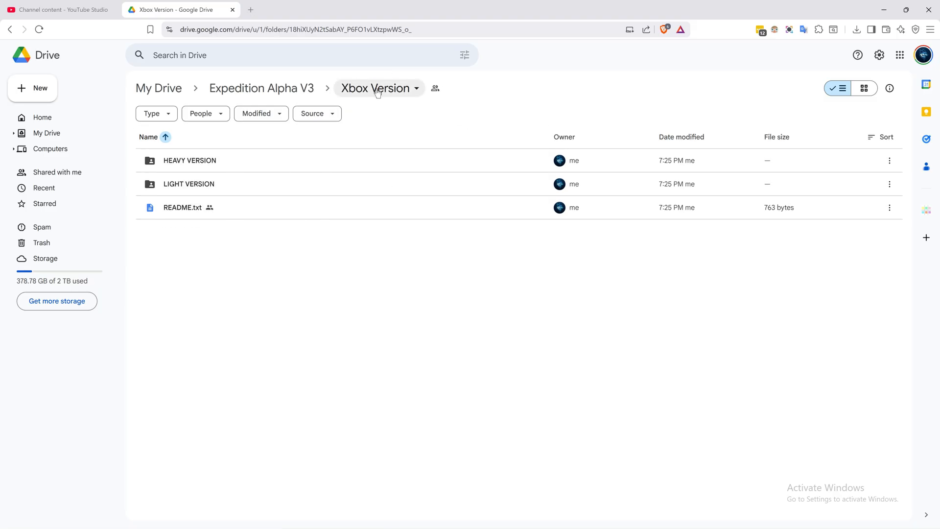
# Step: Download the Subnautica2 folder from the Xbox Version's HEAVY VERSION folder
pyautogui.doubleClick(196, 155)
pyautogui.click(173, 161)
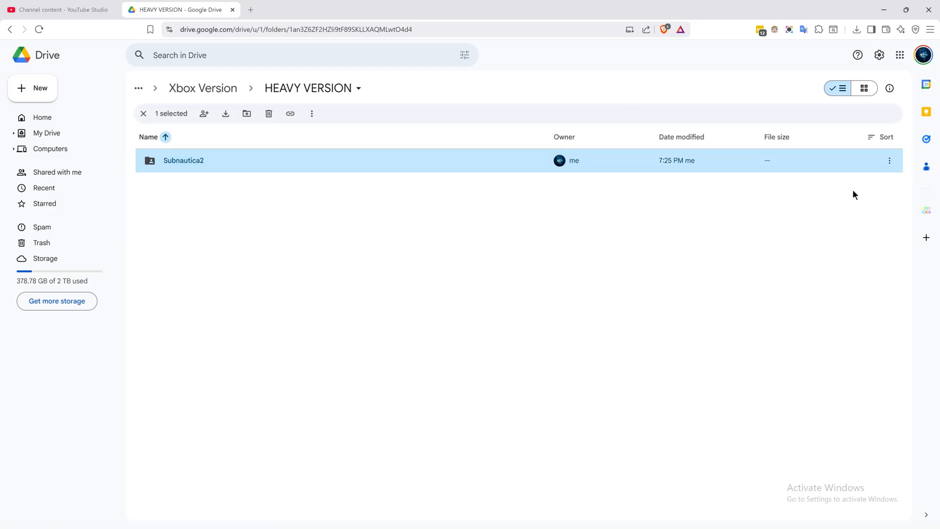
pyautogui.click(836, 161)
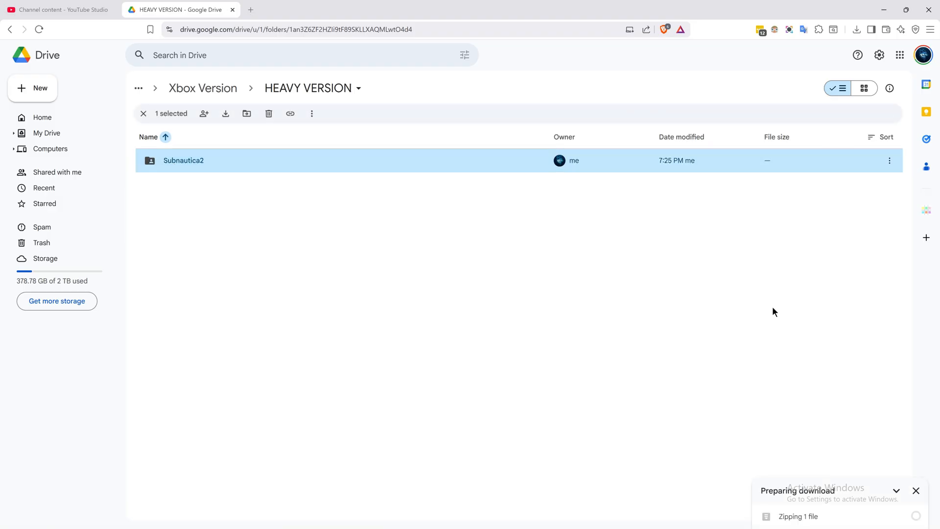
# Step: Open README.txt in the Xbox Version folder and read its instructions for locating and extracting into the XboxGames directory
pyautogui.click(203, 88)
pyautogui.doubleClick(182, 208)
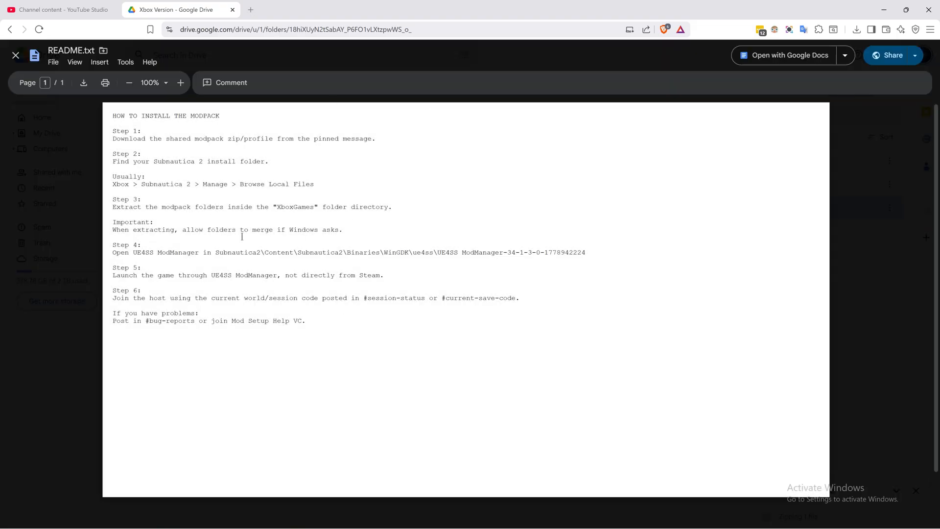
pyautogui.moveTo(257, 215); pyautogui.dragTo(252, 207)
pyautogui.click(243, 195)
# Step: Search Windows for "xbox", open the Xbox app, and close it without signing in
pyautogui.press('super')
pyautogui.write('xbox')
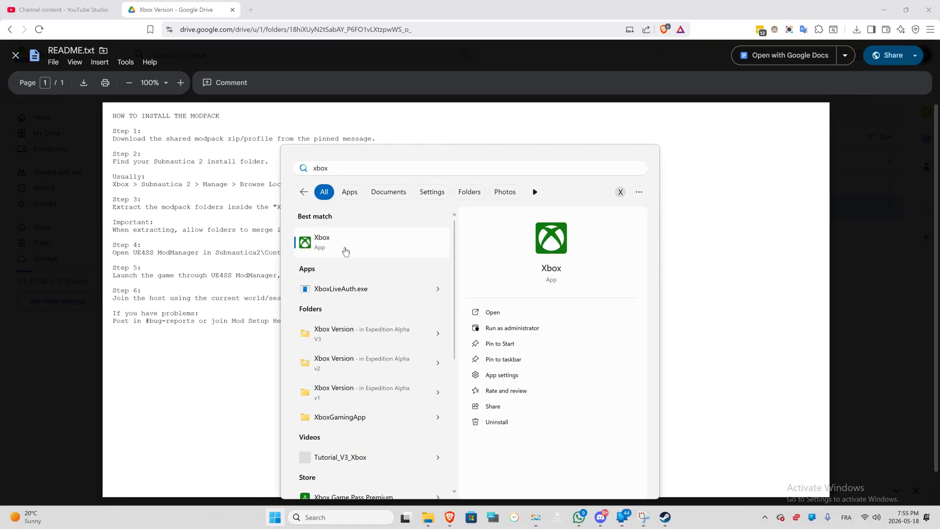
pyautogui.click(345, 251)
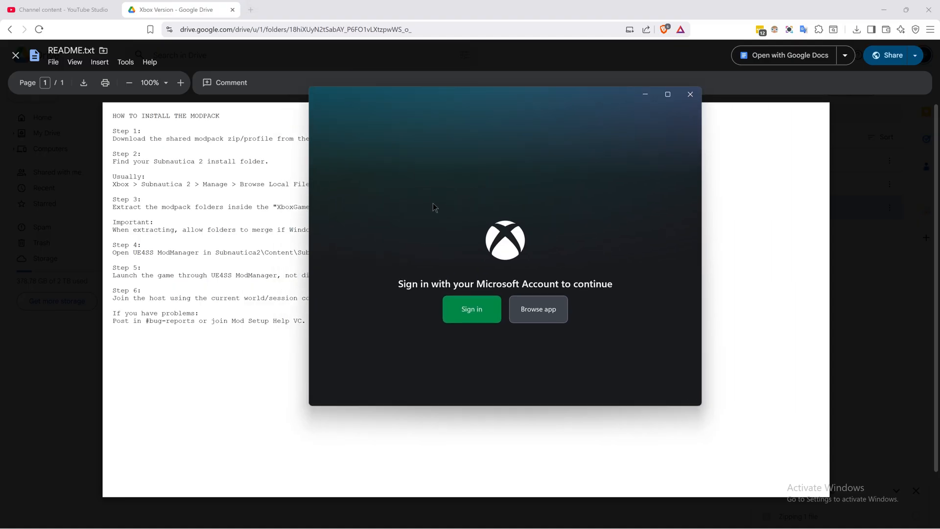
pyautogui.click(690, 94)
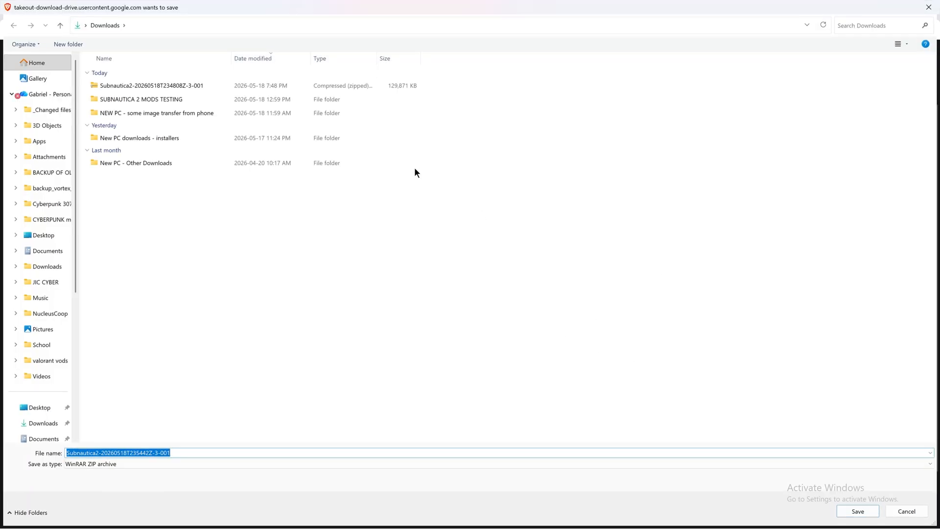
# Step: Save the Subnautica2 zip archive to Downloads and place the XboxGames folder window over the README
pyautogui.click(858, 511)
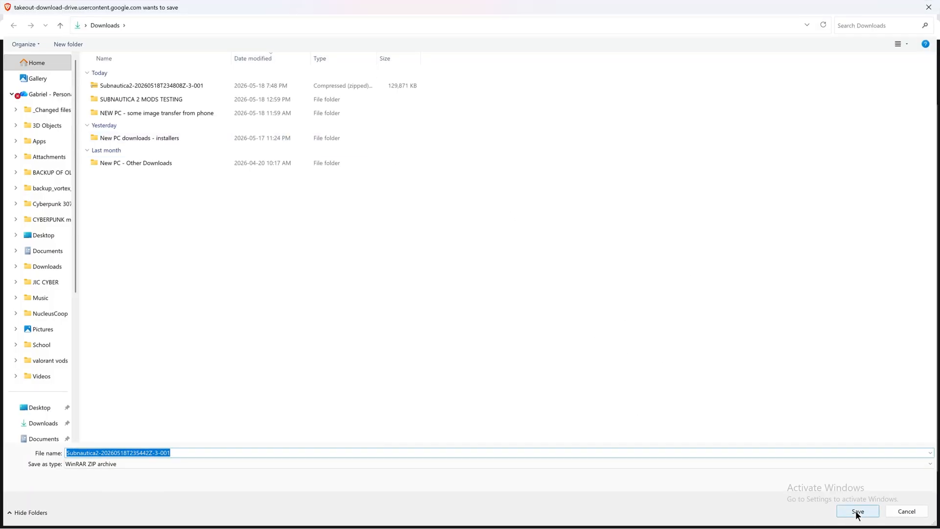
pyautogui.moveTo(939, 142); pyautogui.dragTo(659, 161)
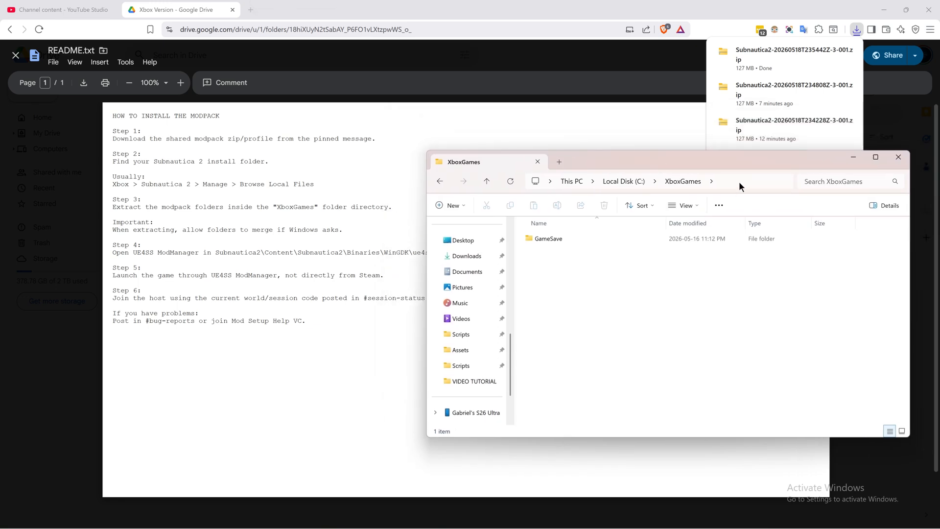
# Step: Create a new folder named Subnautica2 inside XboxGames and open it
pyautogui.rightClick(628, 294)
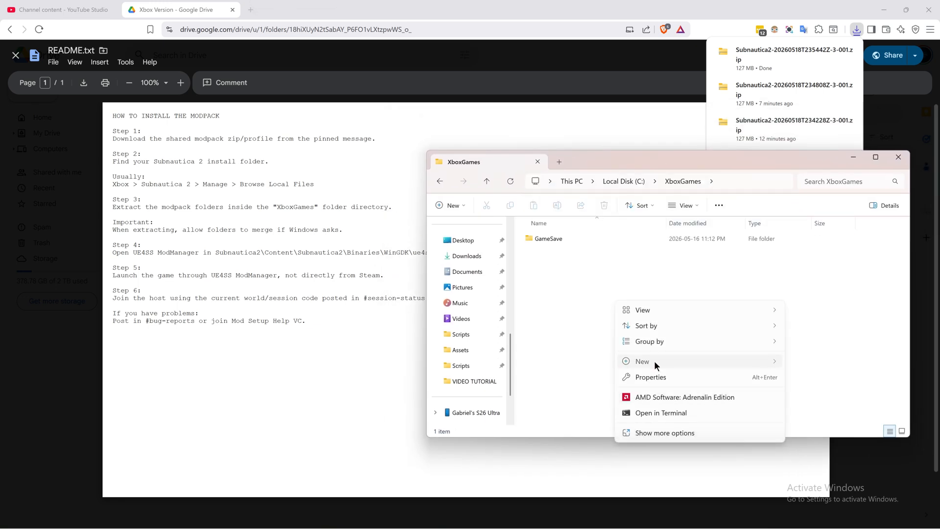
pyautogui.moveTo(654, 361)
pyautogui.click(843, 362)
pyautogui.write('Subnautica2')
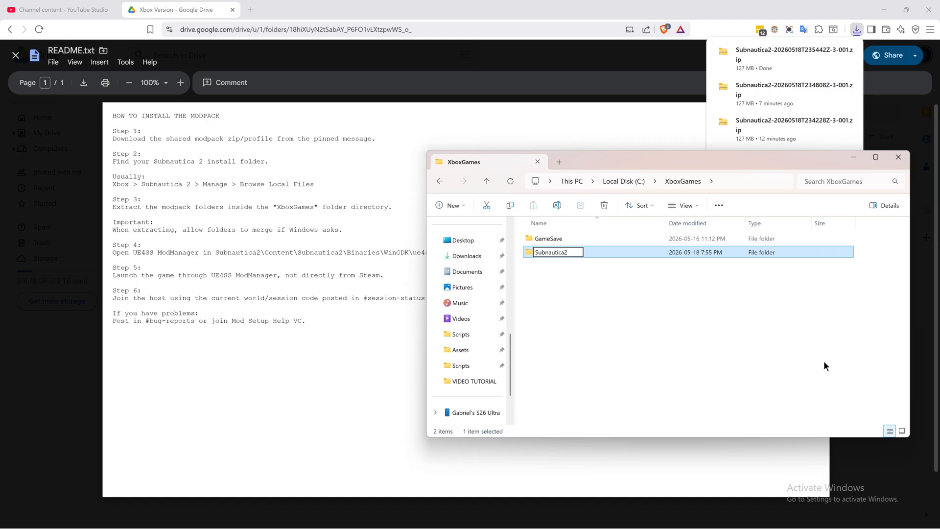
pyautogui.press('Return')
pyautogui.doubleClick(541, 252)
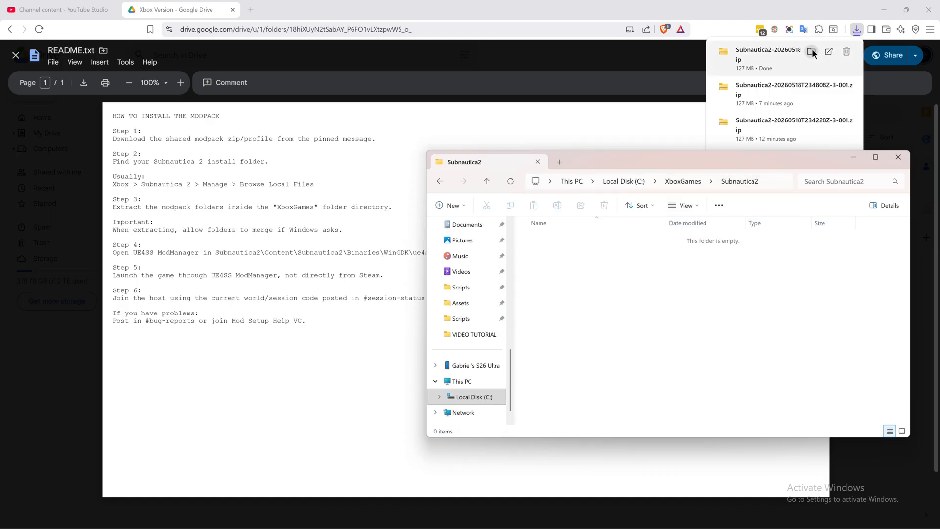
# Step: Open the newly downloaded Xbox archive from Downloads and close the Steam game's Binaries window
pyautogui.click(847, 55)
pyautogui.moveTo(647, 174); pyautogui.dragTo(272, 160)
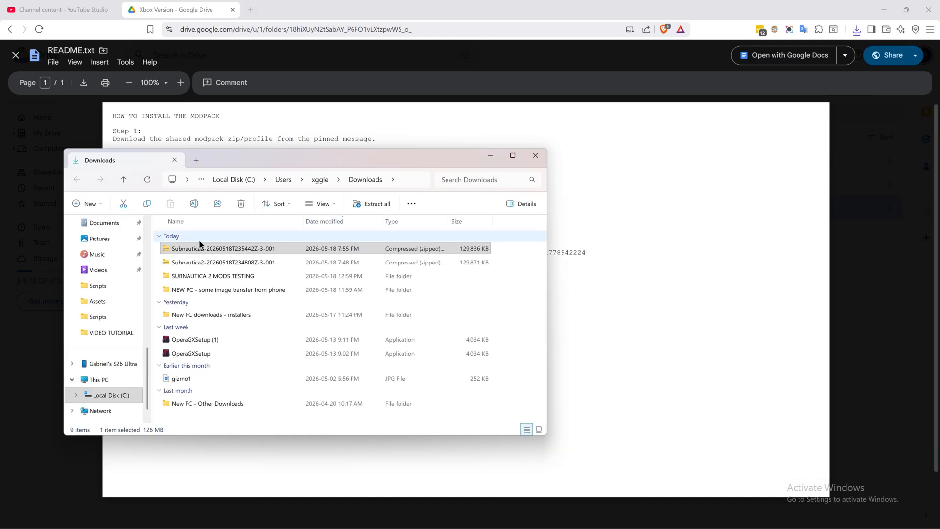
pyautogui.doubleClick(211, 250)
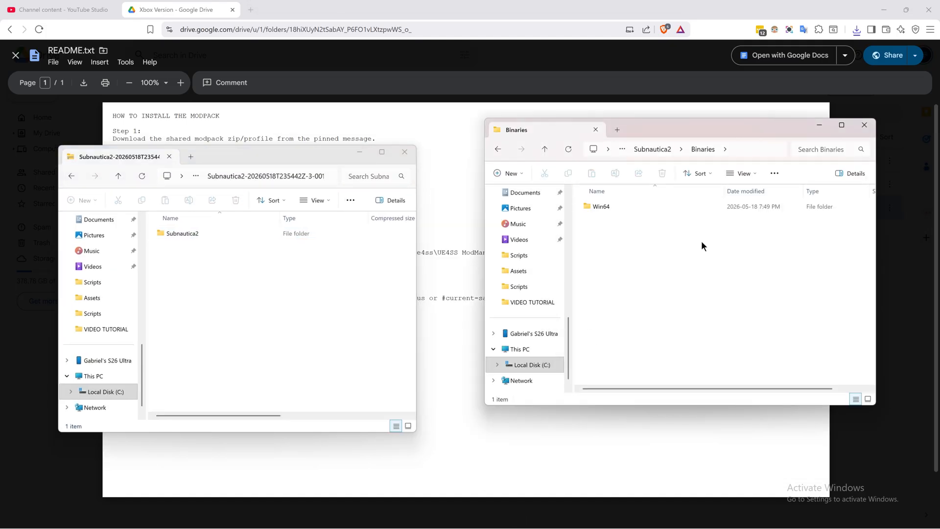
pyautogui.moveTo(680, 128); pyautogui.dragTo(601, 132)
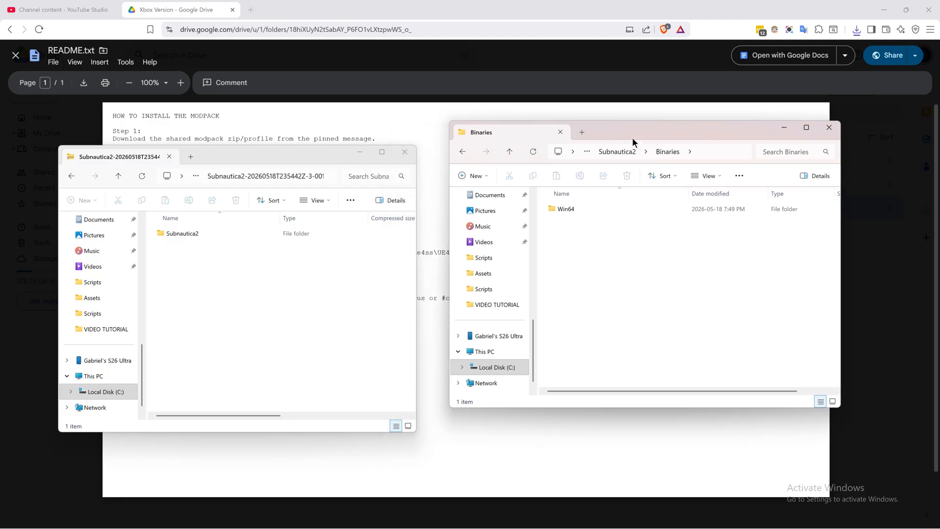
pyautogui.click(829, 127)
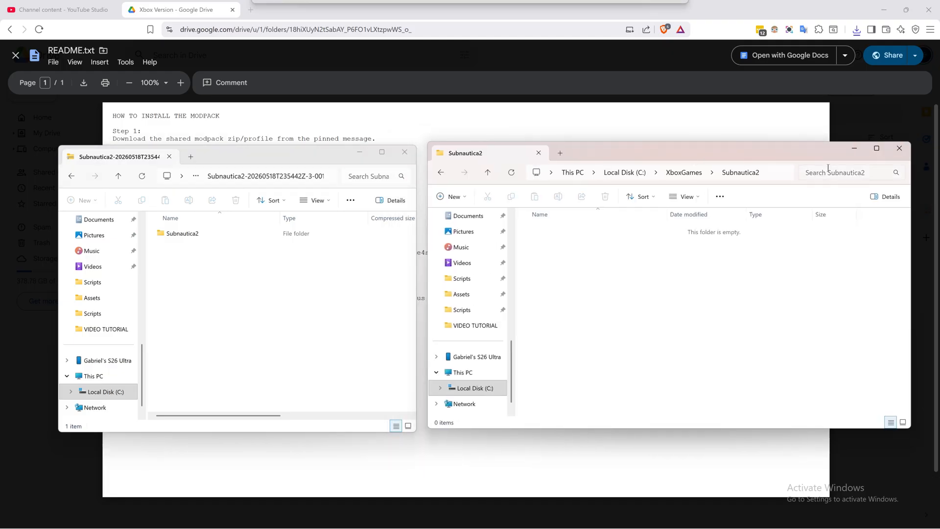
# Step: Narrow the Subnautica2 folder window, place it beside the archive window and show its full path
pyautogui.moveTo(913, 193); pyautogui.dragTo(870, 193)
pyautogui.moveTo(613, 150); pyautogui.dragTo(621, 152)
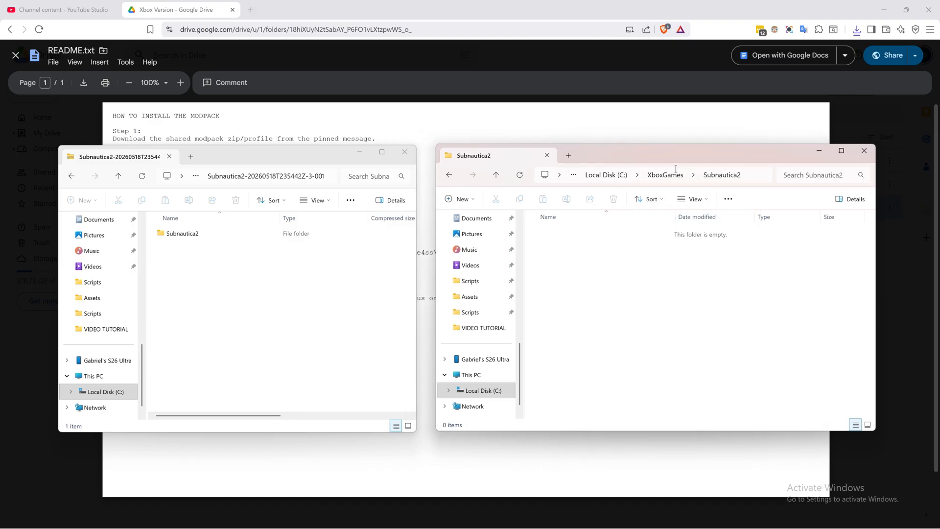
pyautogui.moveTo(671, 160); pyautogui.dragTo(675, 145)
pyautogui.click(752, 163)
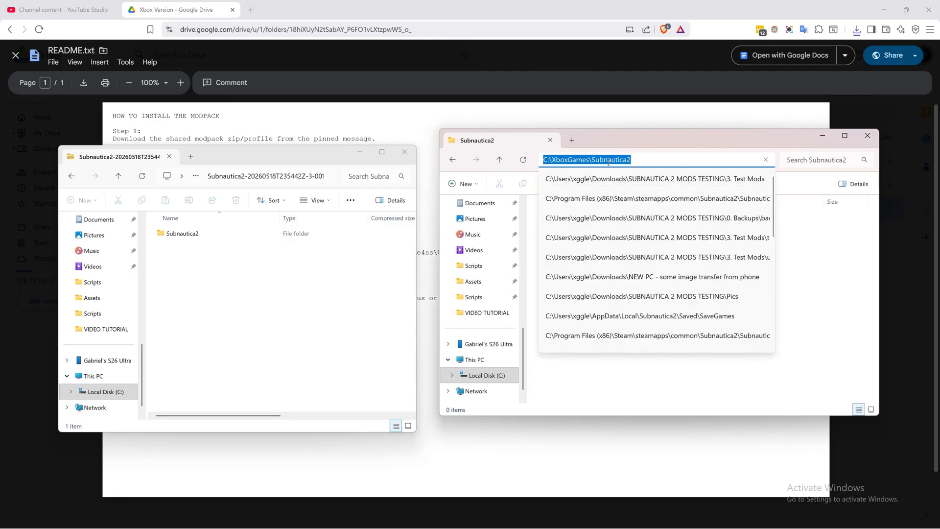
pyautogui.click(803, 255)
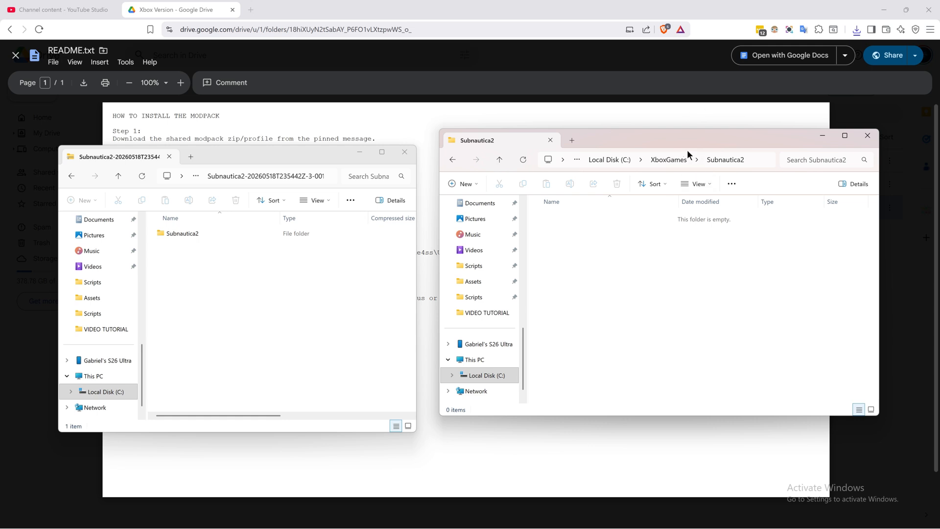
# Step: Go up to the XboxGames folder and copy the Subnautica2 folder from the downloaded archive into it
pyautogui.click(670, 160)
pyautogui.click(557, 314)
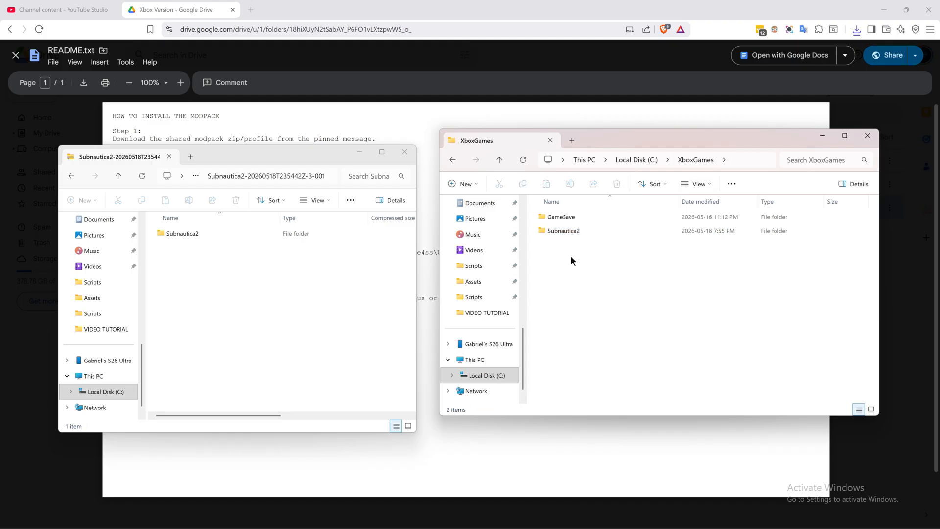
pyautogui.click(732, 159)
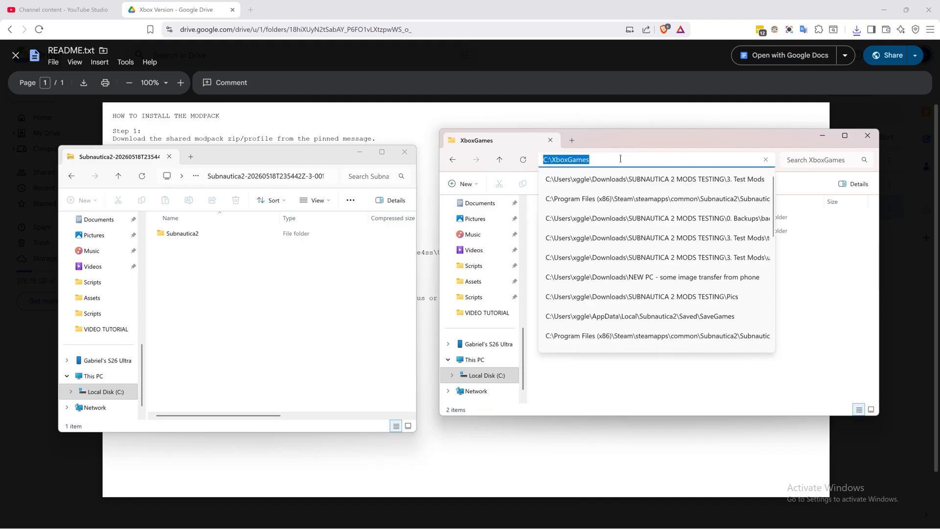
pyautogui.click(574, 295)
pyautogui.moveTo(574, 296); pyautogui.dragTo(623, 285)
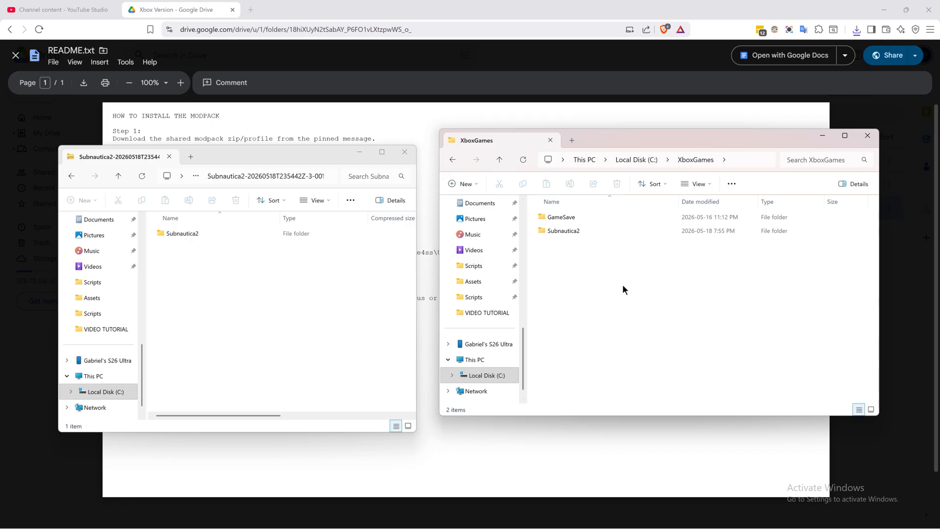
pyautogui.click(218, 293)
pyautogui.moveTo(173, 234); pyautogui.dragTo(596, 288)
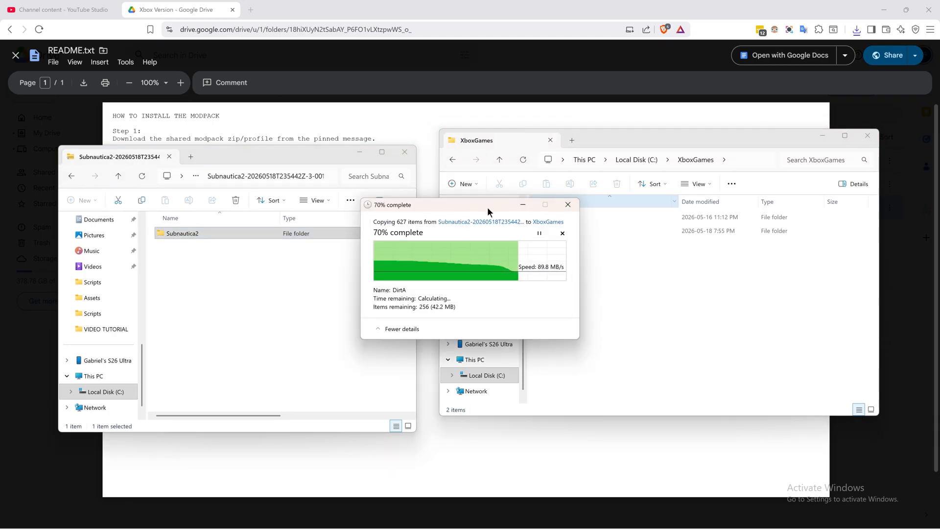
pyautogui.moveTo(486, 207); pyautogui.dragTo(444, 211)
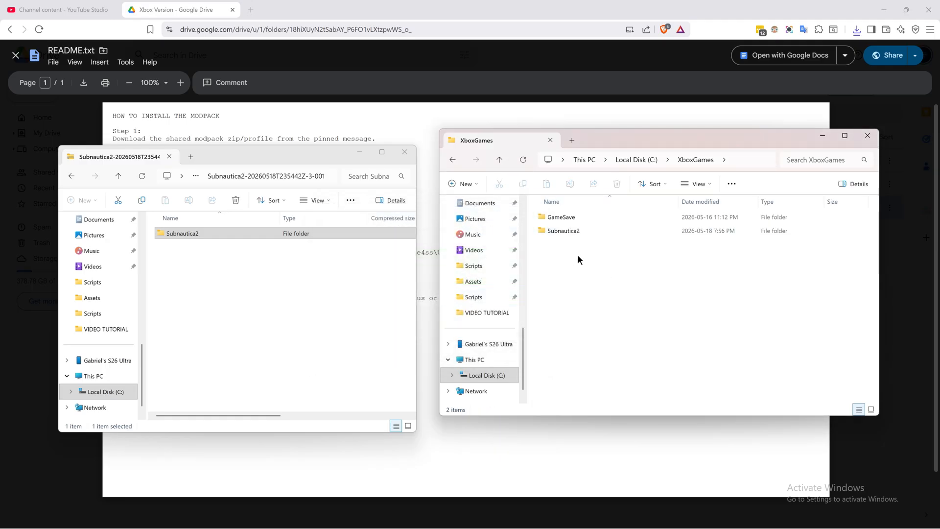
# Step: Open the Content folder inside XboxGames\Subnautica2, close the archive window and point out the ISKLLauncher-S2 folder
pyautogui.doubleClick(577, 230)
pyautogui.hotkey('alt', 'Left')
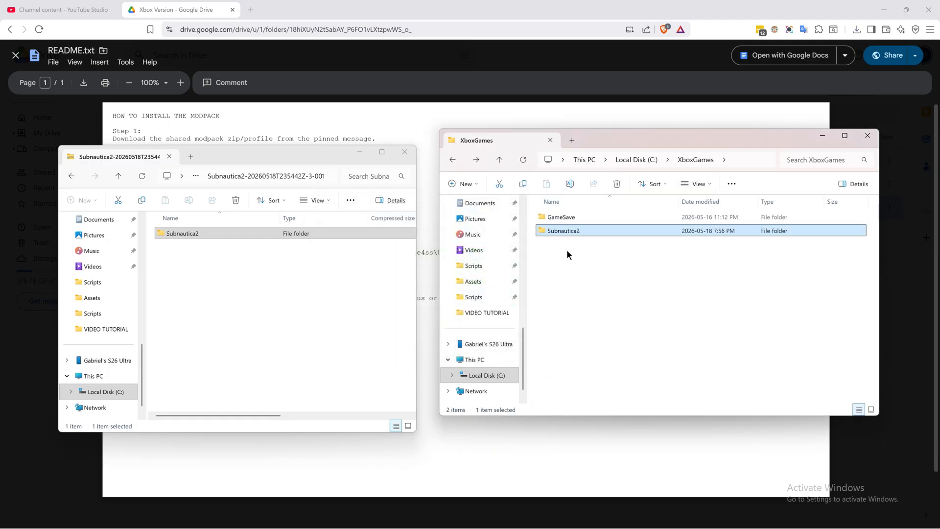
pyautogui.doubleClick(562, 231)
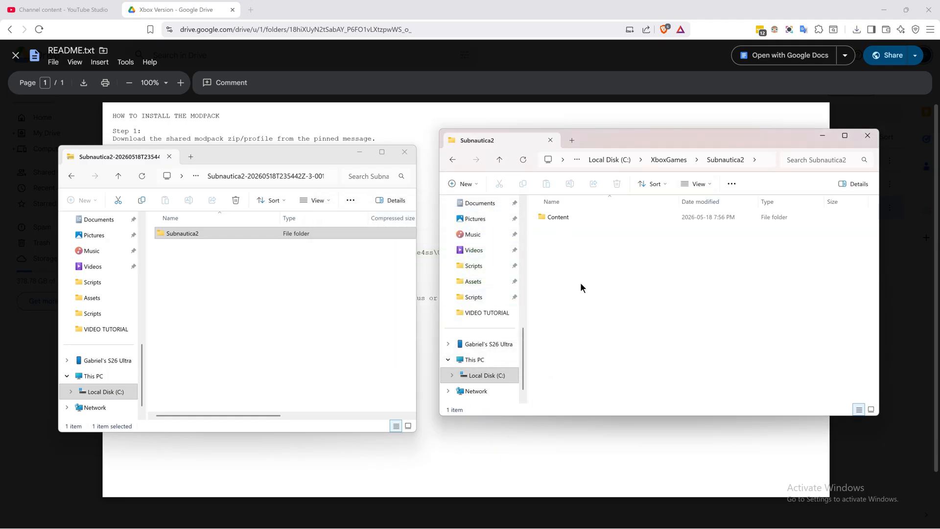
pyautogui.doubleClick(560, 216)
pyautogui.click(405, 152)
pyautogui.moveTo(615, 148); pyautogui.dragTo(450, 156)
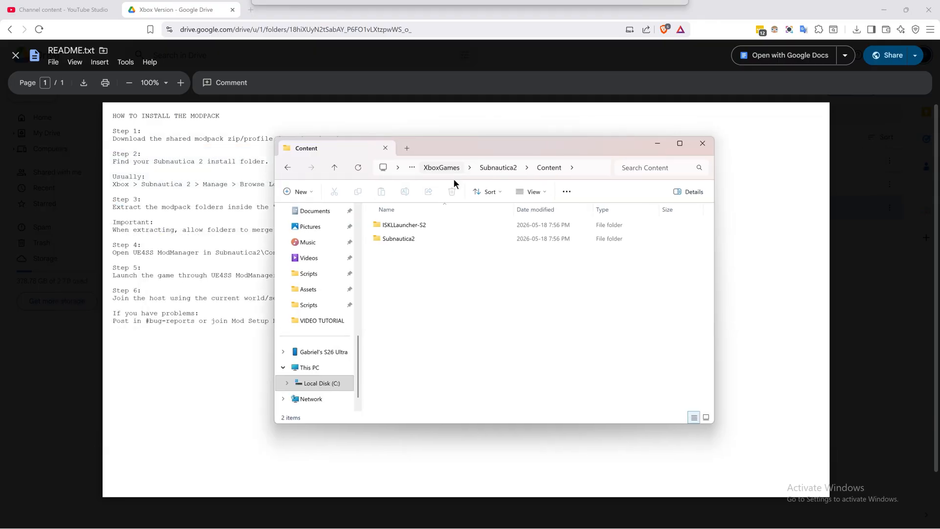
pyautogui.click(420, 226)
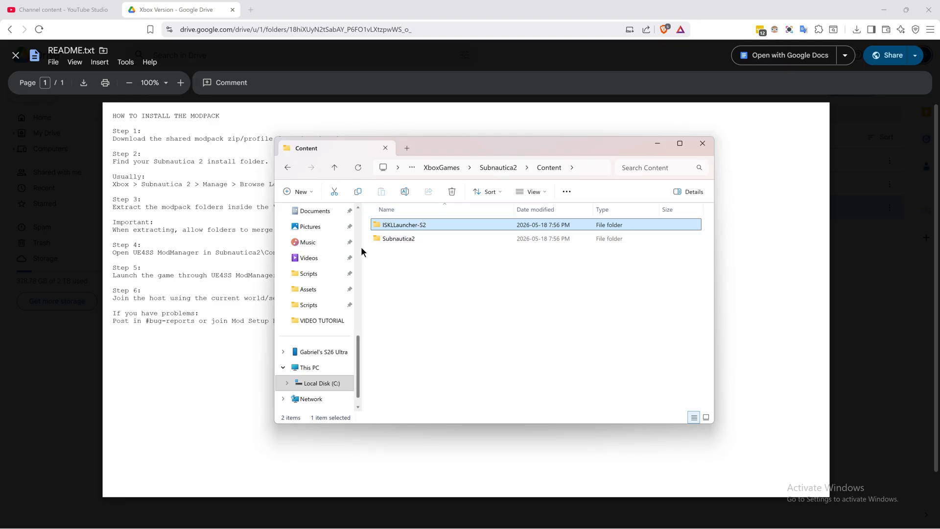
pyautogui.click(425, 251)
pyautogui.moveTo(471, 151); pyautogui.dragTo(505, 132)
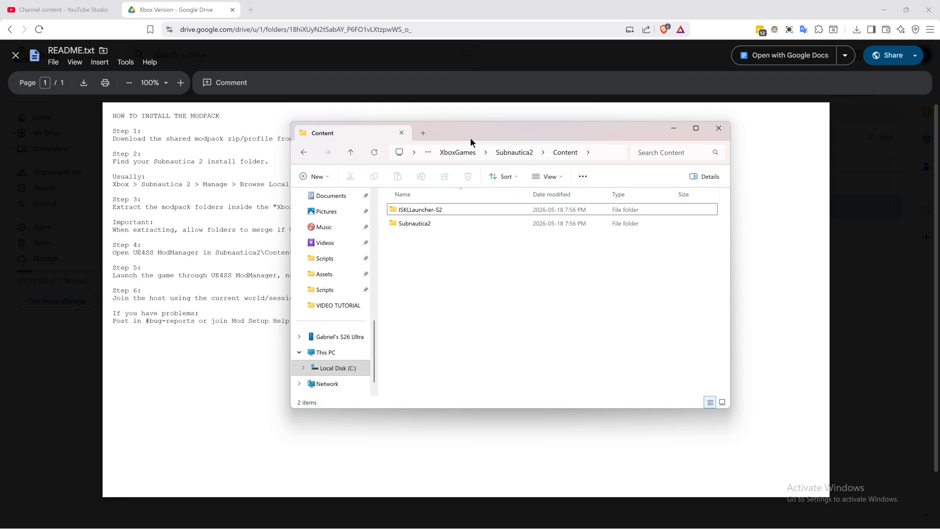
# Step: Open the ue4ss folder under Subnautica2\Binaries\WinGDK within Content
pyautogui.doubleClick(411, 223)
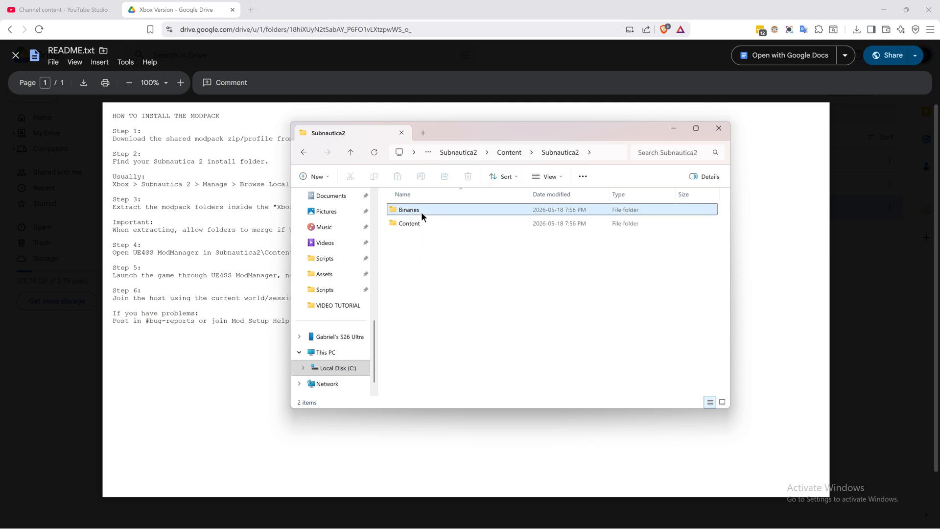
pyautogui.click(421, 211)
pyautogui.doubleClick(404, 210)
pyautogui.click(423, 208)
pyautogui.doubleClick(423, 208)
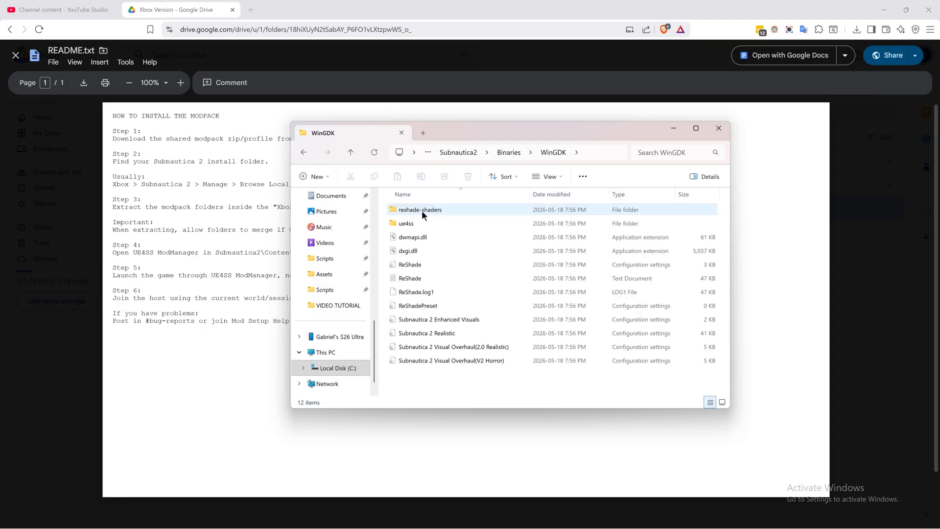
pyautogui.click(408, 224)
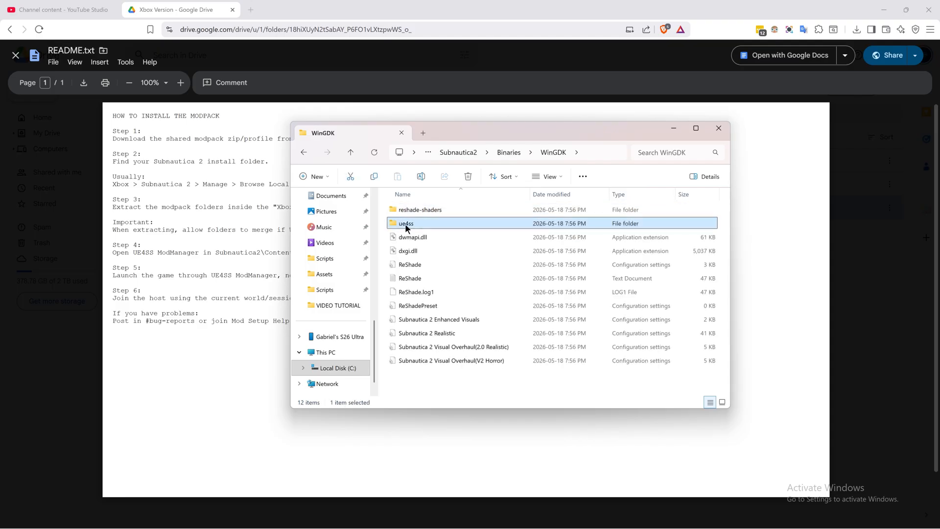
pyautogui.doubleClick(401, 223)
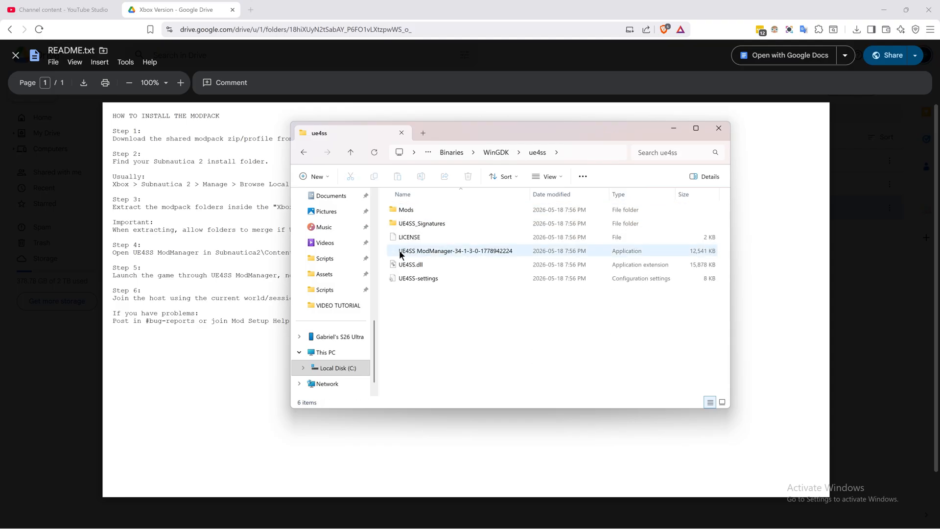
pyautogui.doubleClick(425, 251)
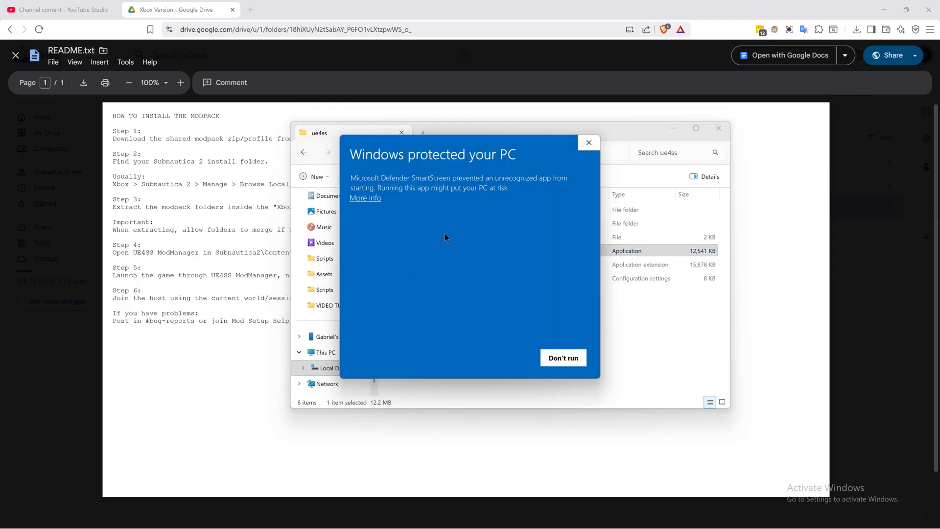
pyautogui.moveTo(427, 153); pyautogui.dragTo(509, 154)
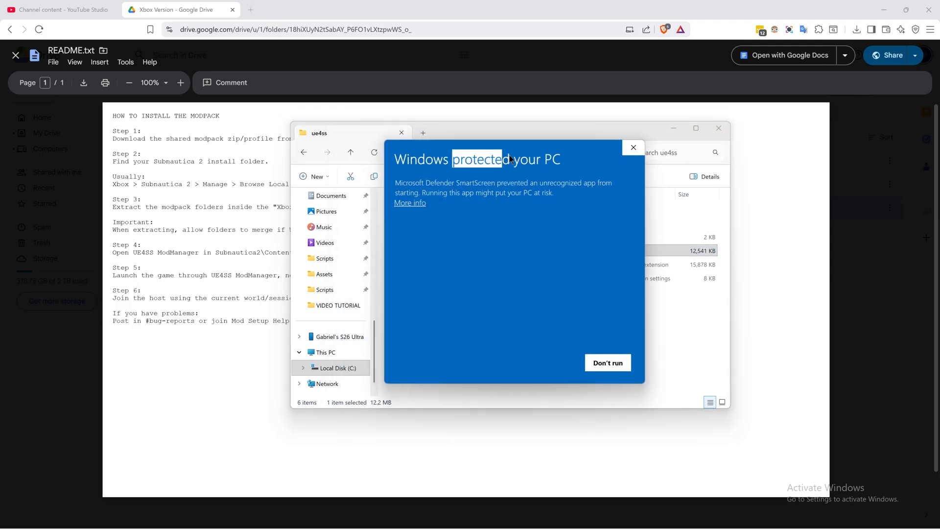
pyautogui.moveTo(440, 149); pyautogui.dragTo(482, 156)
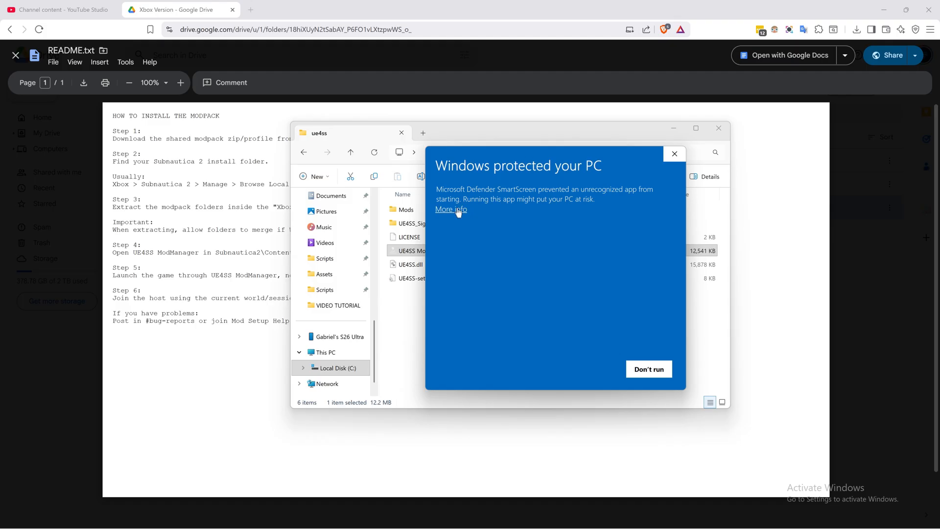
pyautogui.click(458, 210)
pyautogui.click(572, 368)
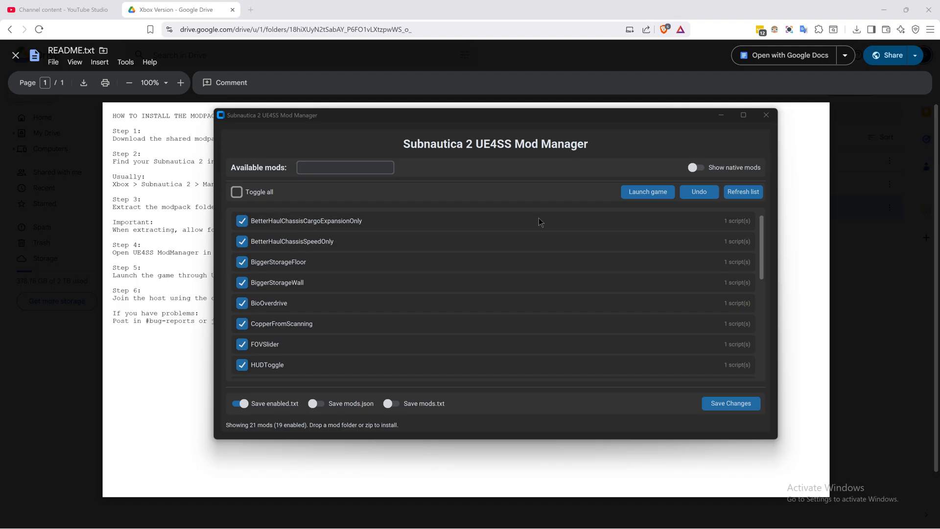
# Step: Look through the Mod Manager's mod list and spread its window and the folder window apart
pyautogui.scroll(-10, 539, 218)
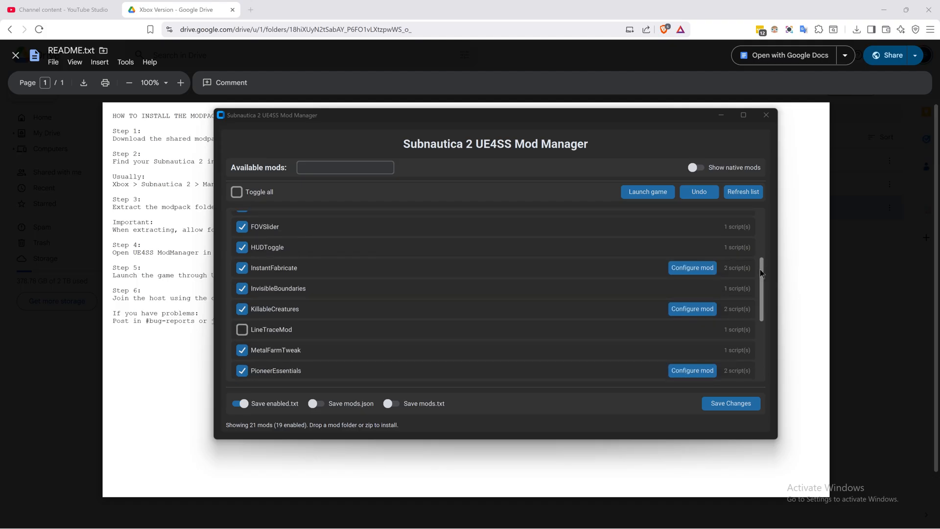
pyautogui.scroll(10, 751, 358)
pyautogui.moveTo(545, 120); pyautogui.dragTo(346, 140)
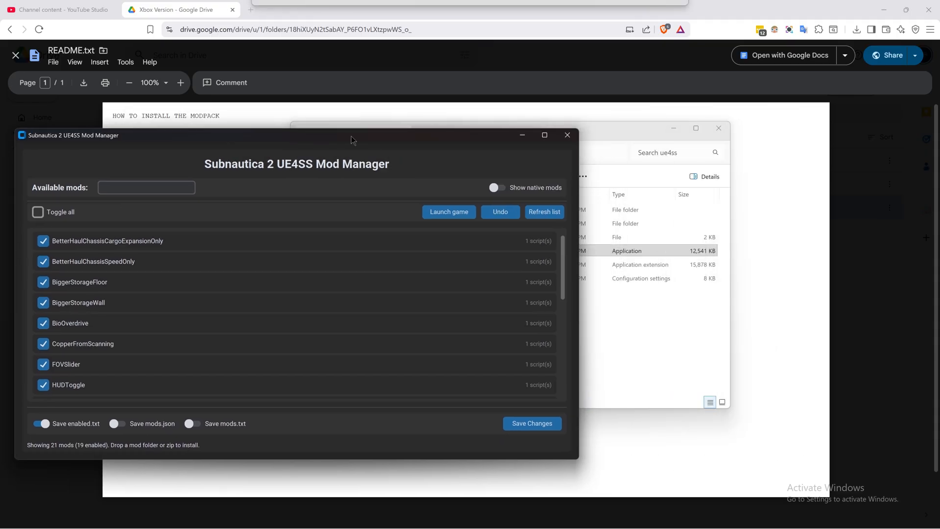
pyautogui.click(556, 144)
pyautogui.moveTo(556, 140); pyautogui.dragTo(652, 141)
# Step: Navigate to Subnautica2\Content\Paks, look inside the ~mods folder and return to Paks
pyautogui.click(551, 153)
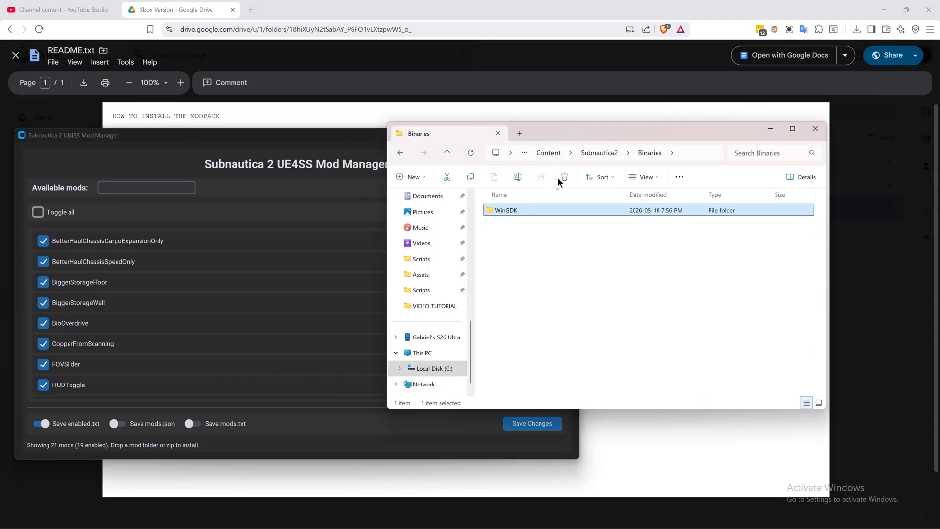
pyautogui.click(590, 152)
pyautogui.doubleClick(519, 222)
pyautogui.doubleClick(514, 212)
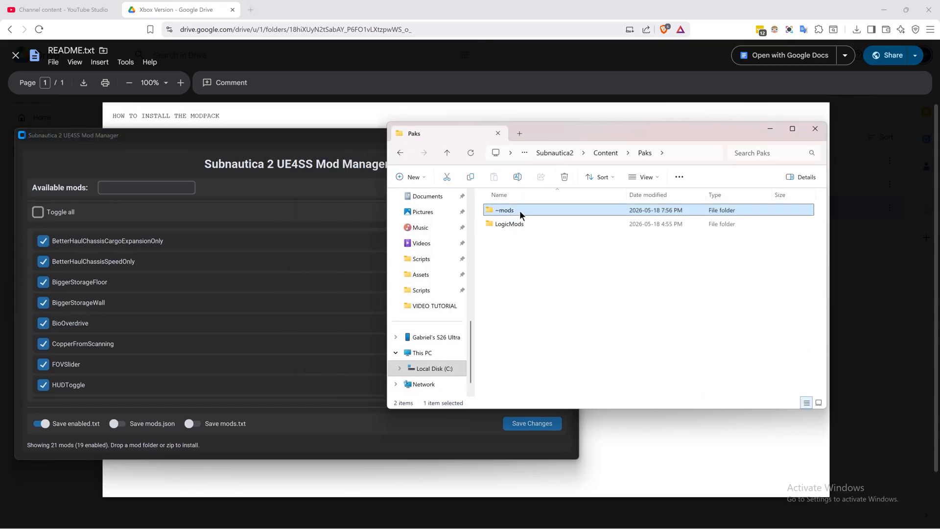
pyautogui.doubleClick(519, 211)
pyautogui.hotkey('alt', 'Left')
pyautogui.click(559, 267)
# Step: Bring the Mod Manager to the front and examine which script mods it lists and which are enabled
pyautogui.moveTo(293, 138); pyautogui.dragTo(375, 131)
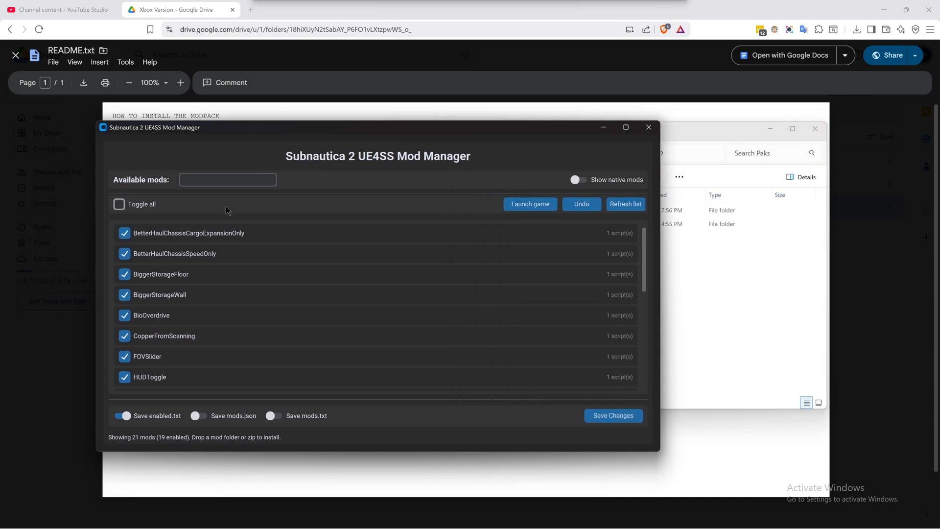
pyautogui.scroll(-3, 481, 319)
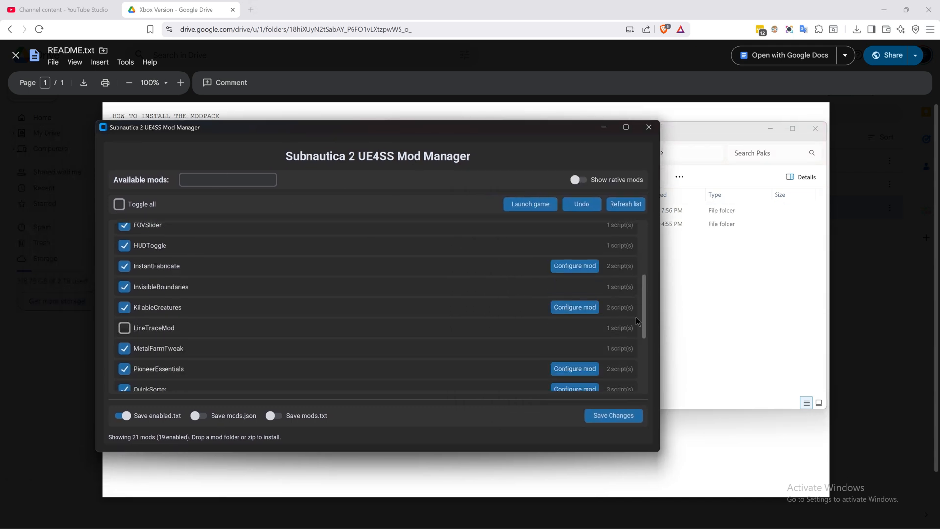
pyautogui.scroll(-3, 642, 321)
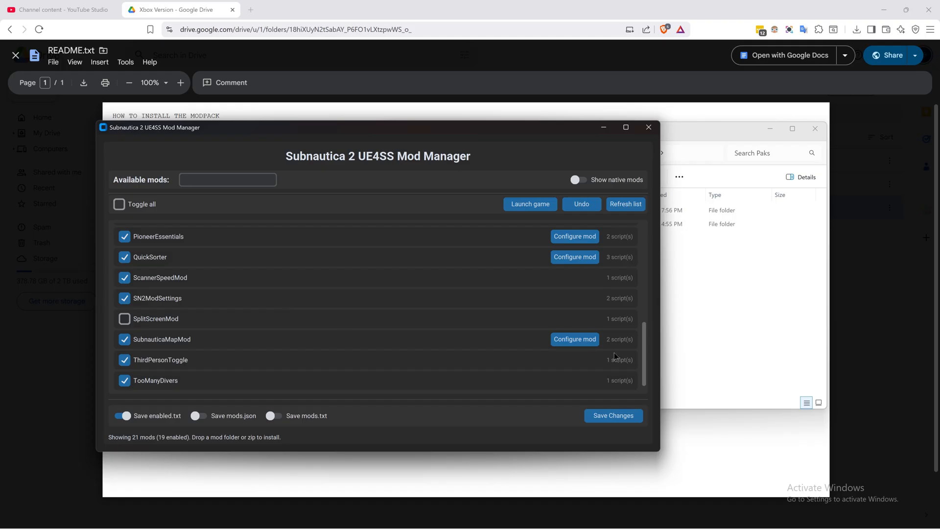
pyautogui.moveTo(642, 360); pyautogui.dragTo(179, 214)
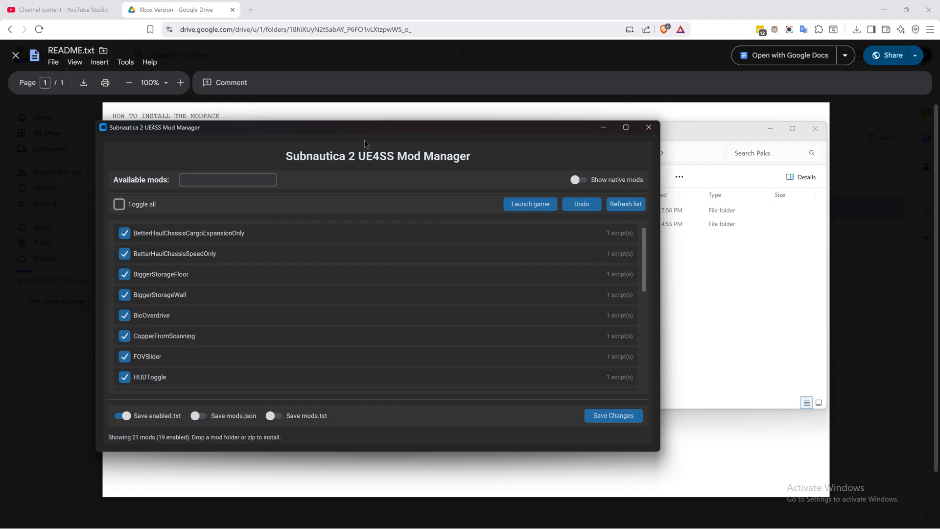
pyautogui.moveTo(358, 130); pyautogui.dragTo(339, 135)
pyautogui.moveTo(424, 135); pyautogui.dragTo(441, 141)
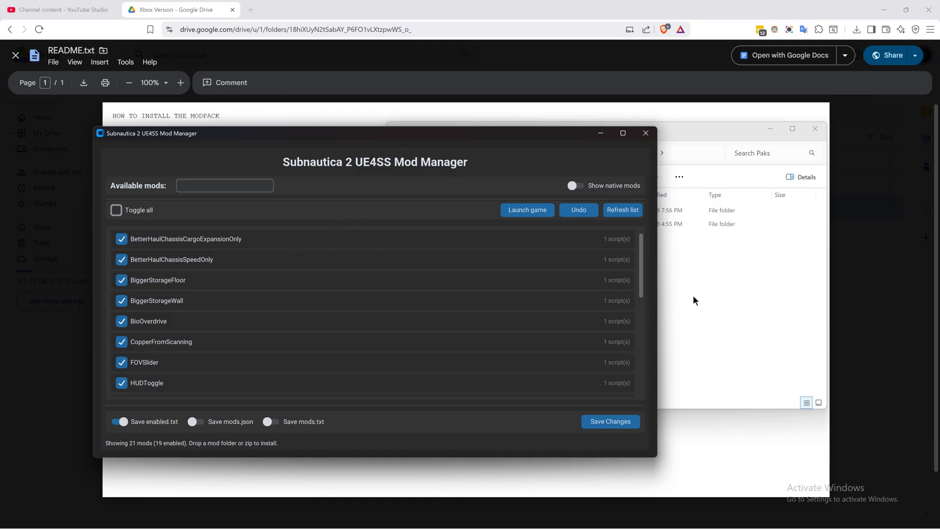
pyautogui.scroll(-5, 260, 301)
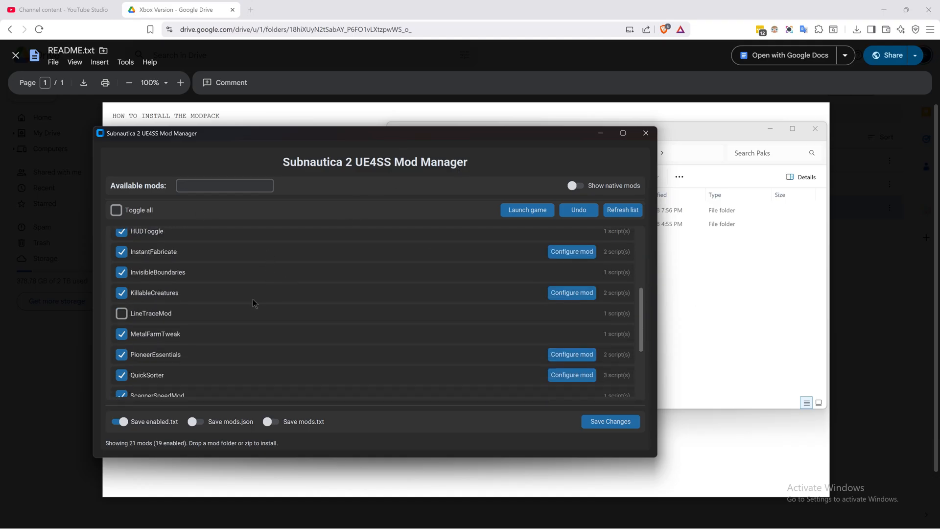
pyautogui.scroll(-5, 141, 274)
pyautogui.scroll(10, 634, 259)
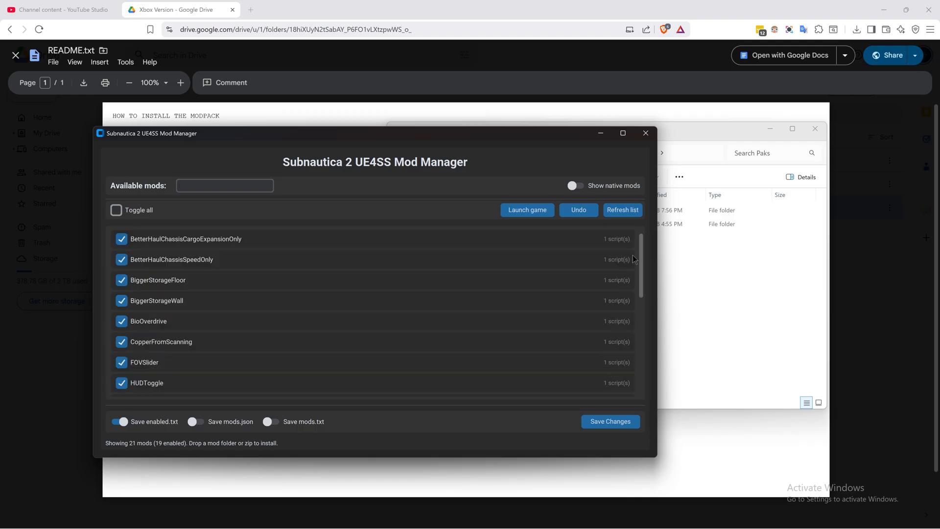
# Step: Open Subnautica2\Content\Paks\~mods from the Subnautica2 folder and review all the mod files in it
pyautogui.click(700, 298)
pyautogui.click(560, 153)
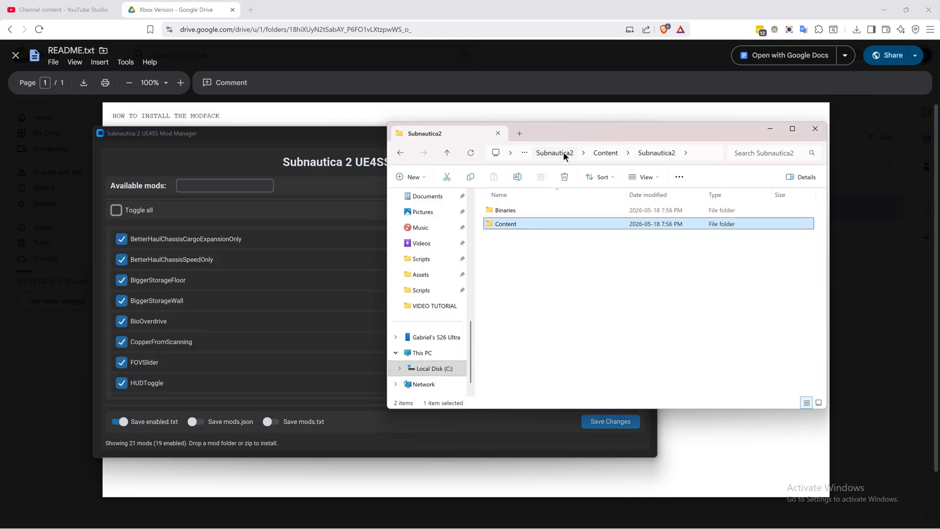
pyautogui.doubleClick(497, 222)
pyautogui.doubleClick(521, 210)
pyautogui.moveTo(513, 260); pyautogui.dragTo(523, 195)
pyautogui.doubleClick(516, 210)
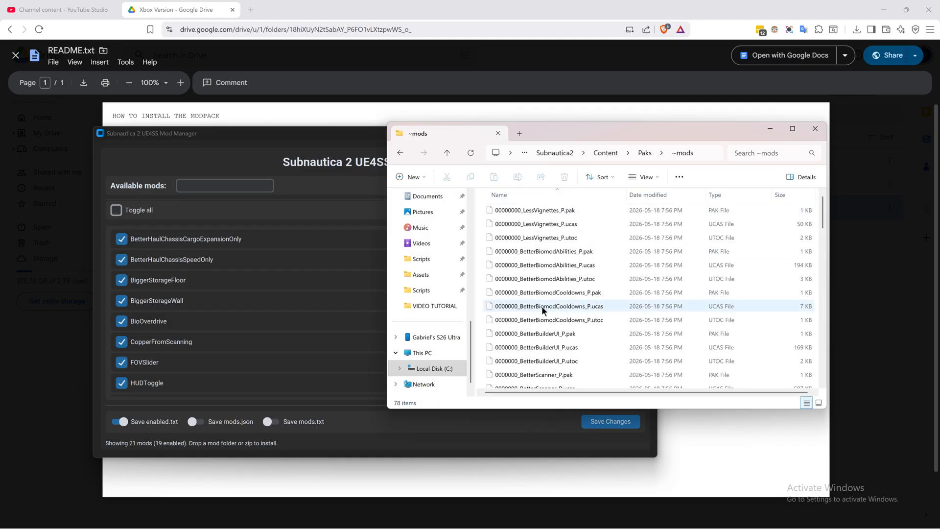
pyautogui.scroll(-14, 563, 313)
pyautogui.scroll(-8, 592, 333)
pyautogui.scroll(20, 587, 304)
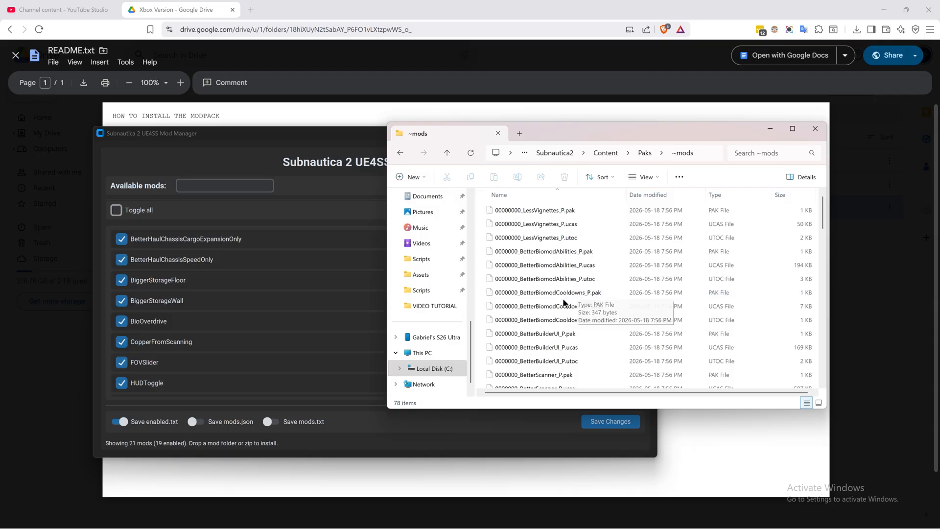
# Step: Return from ~mods to the Paks folder and try to launch the game from the Xbox install's Mod Manager
pyautogui.hotkey('alt', 'Left')
pyautogui.moveTo(284, 134); pyautogui.dragTo(338, 134)
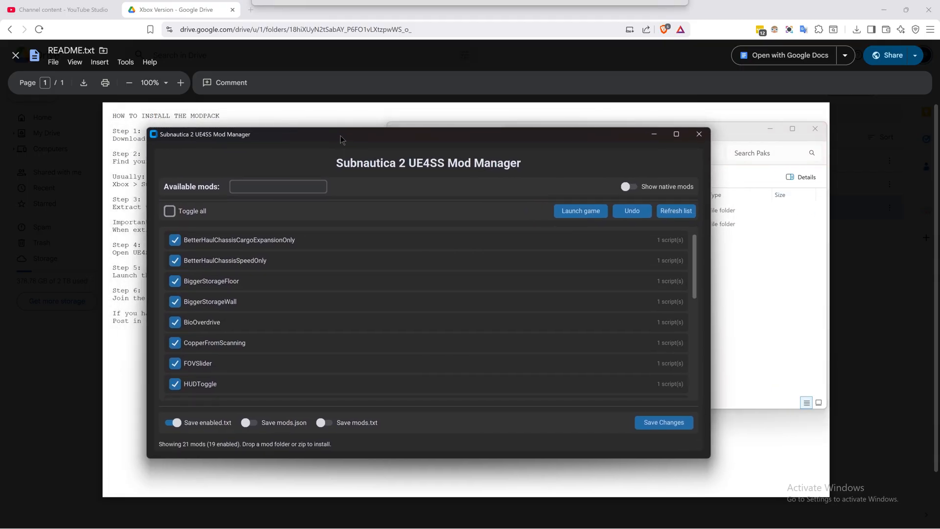
pyautogui.click(592, 217)
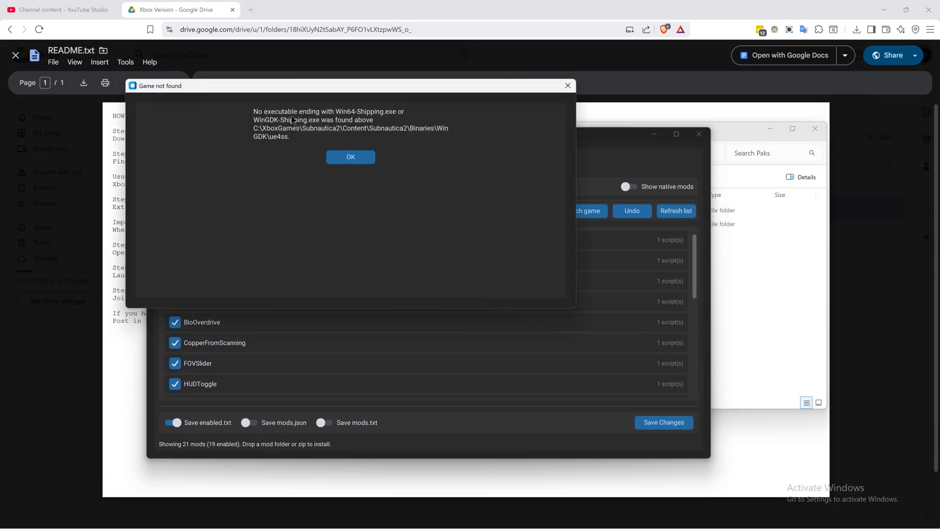
pyautogui.moveTo(374, 79); pyautogui.dragTo(374, 124)
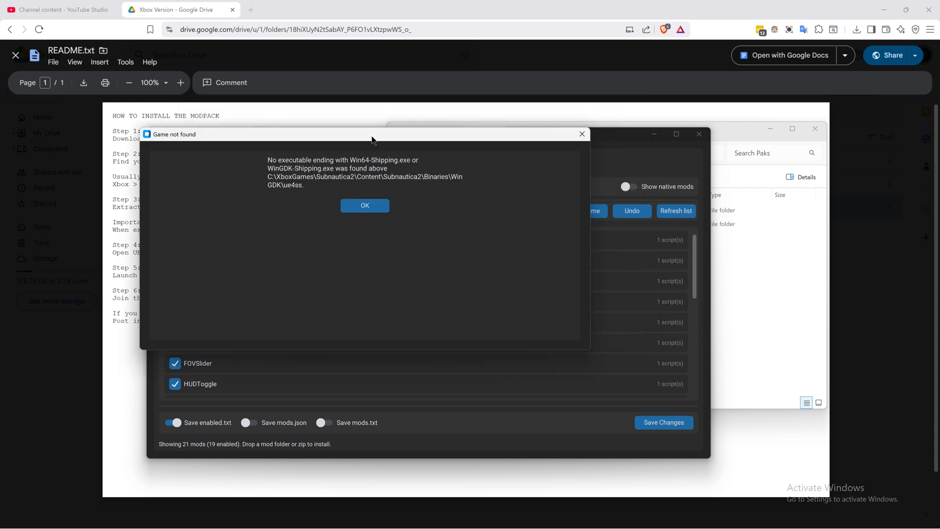
pyautogui.click(372, 211)
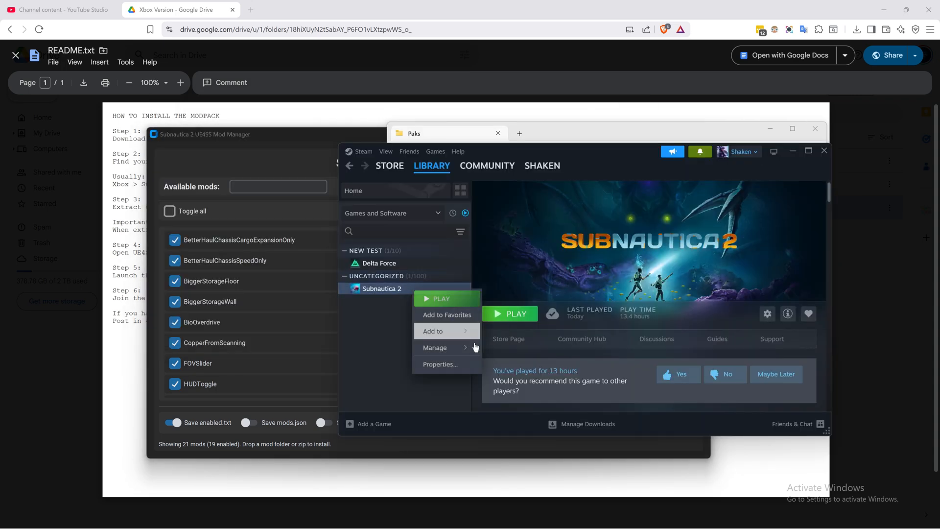
# Step: Browse Subnautica 2's local files from the Steam library and navigate to Subnautica2\Binaries\Win64\ue4ss
pyautogui.moveTo(474, 346)
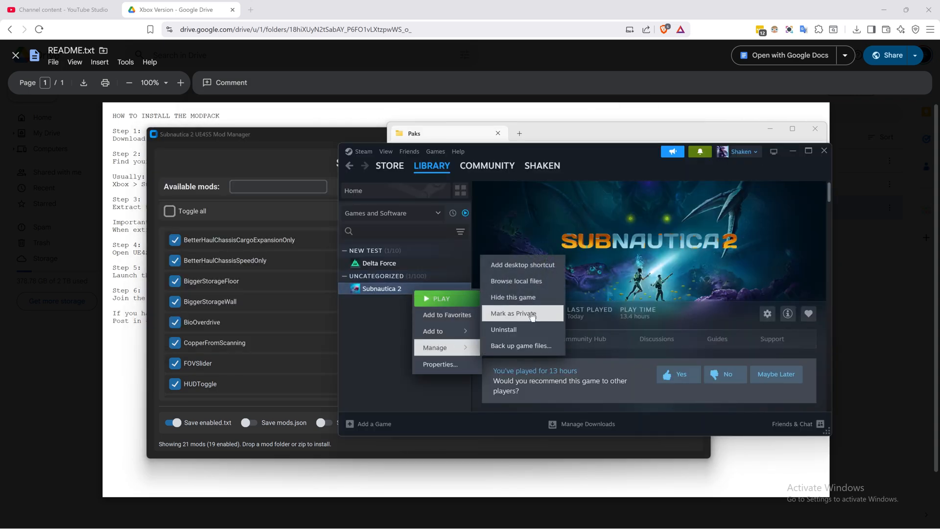
pyautogui.click(516, 280)
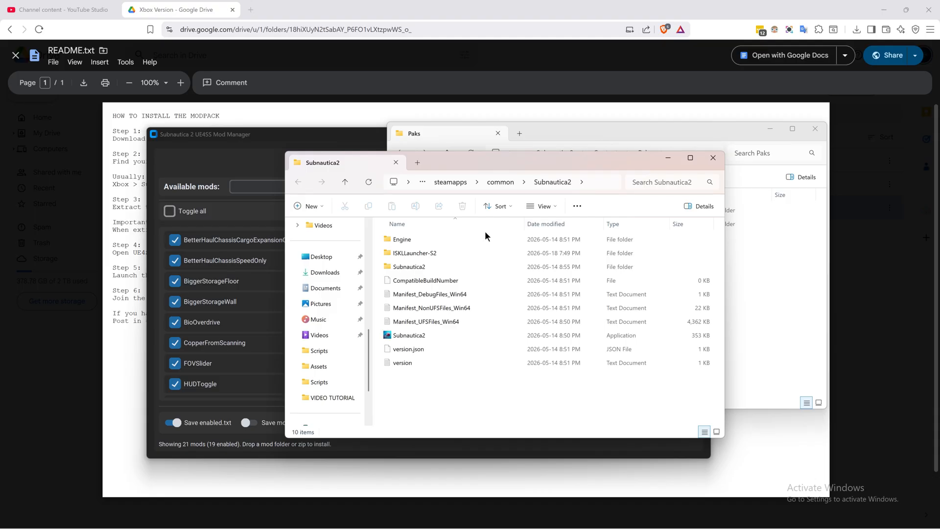
pyautogui.doubleClick(413, 240)
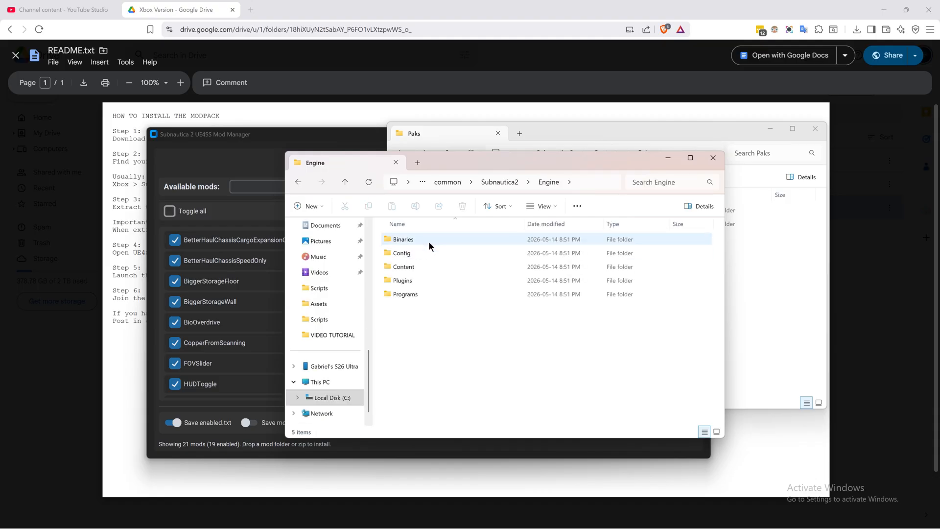
pyautogui.click(507, 183)
pyautogui.doubleClick(416, 266)
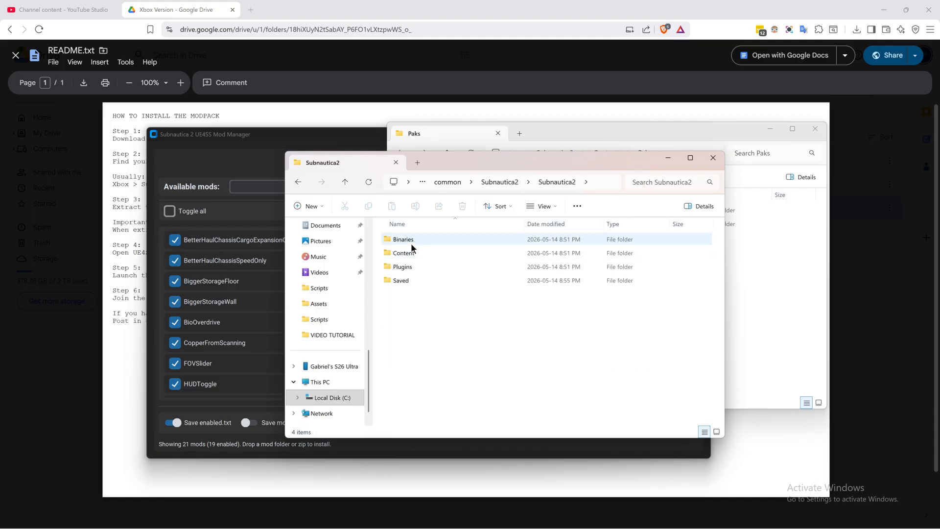
pyautogui.doubleClick(410, 248)
pyautogui.hotkey('alt', 'Left')
pyautogui.doubleClick(406, 240)
pyautogui.doubleClick(415, 238)
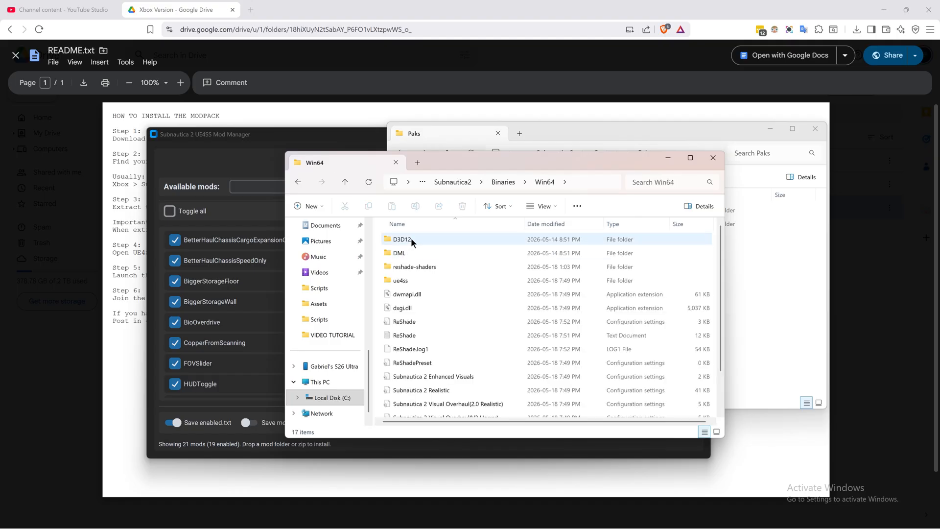
pyautogui.doubleClick(403, 276)
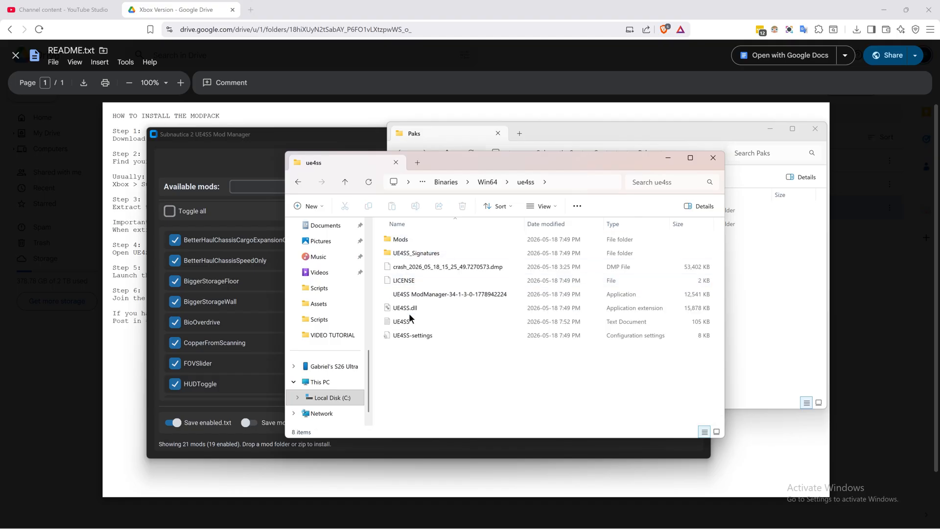
pyautogui.click(417, 298)
pyautogui.doubleClick(438, 295)
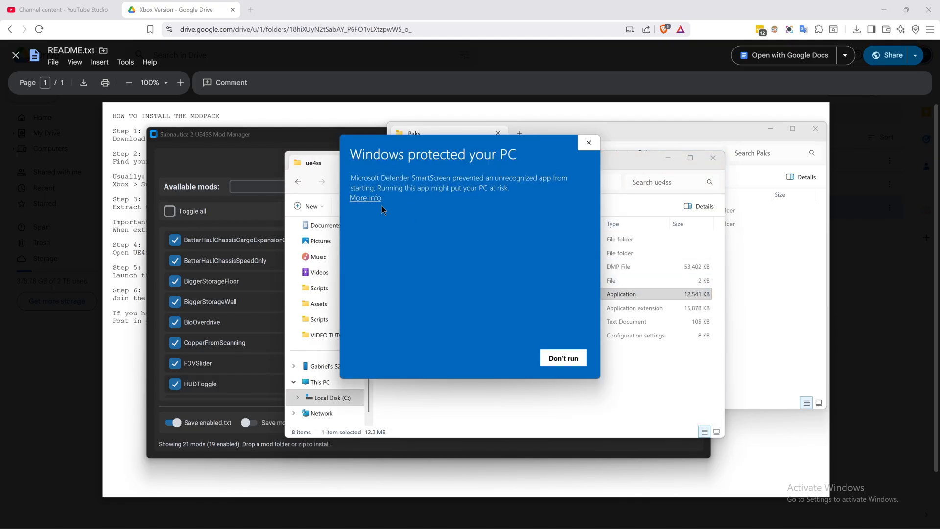
pyautogui.click(367, 198)
pyautogui.click(504, 357)
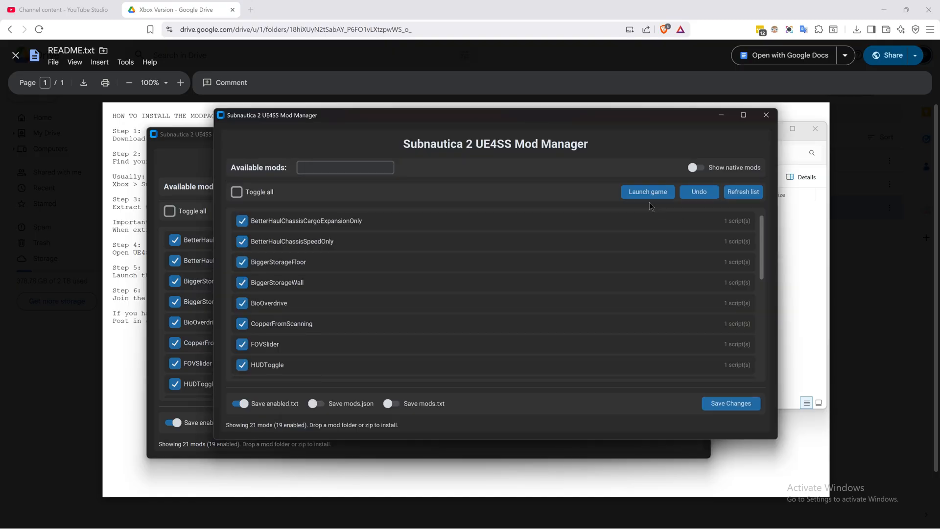
pyautogui.click(643, 194)
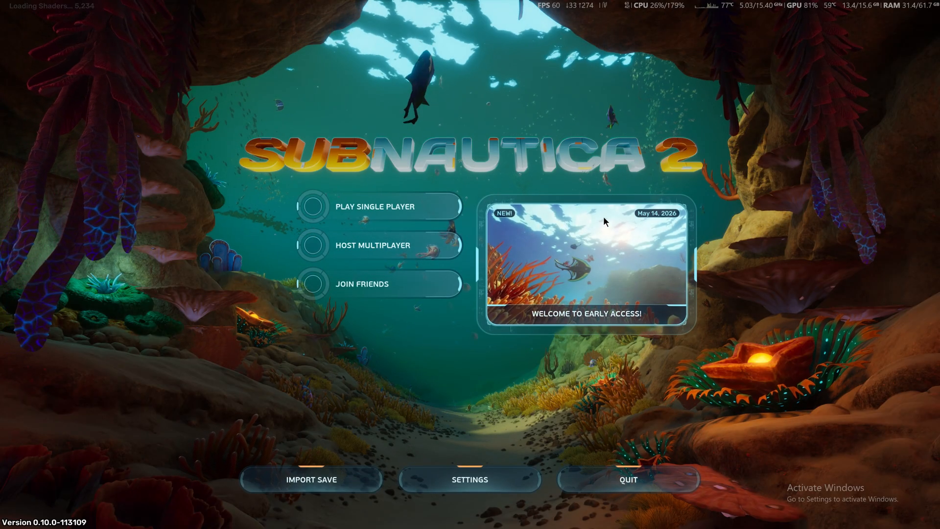
# Step: Host a multiplayer session and look through the character's inventory in the loaded world
pyautogui.click(391, 245)
pyautogui.click(783, 215)
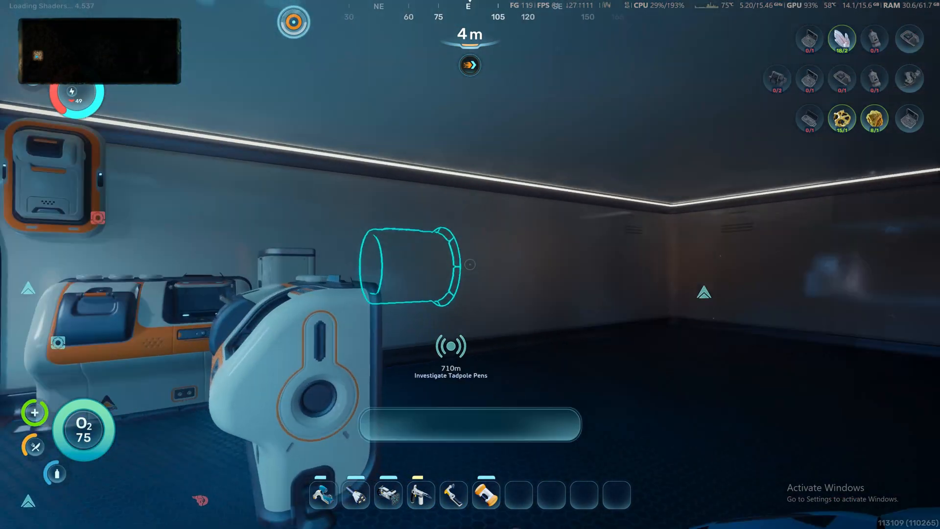
pyautogui.press('Tab')
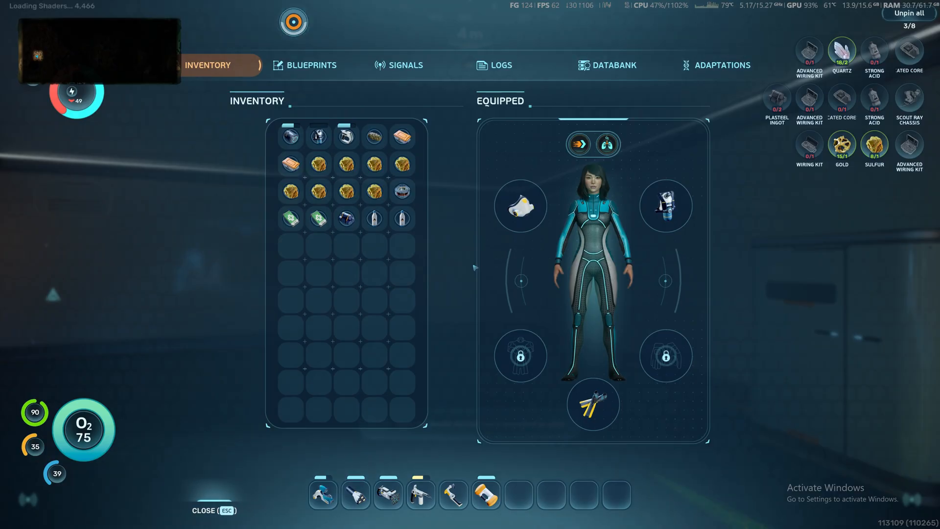
pyautogui.press('Tab')
pyautogui.click(470, 264)
pyautogui.press('Tab')
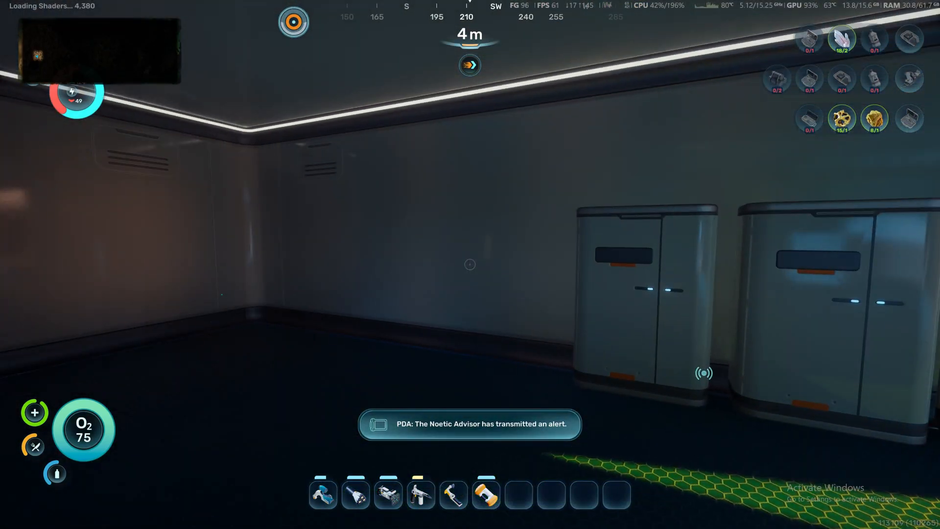
# Step: Quit the running Subnautica 2 session and return to the desktop
pyautogui.press('Escape')
pyautogui.click(497, 402)
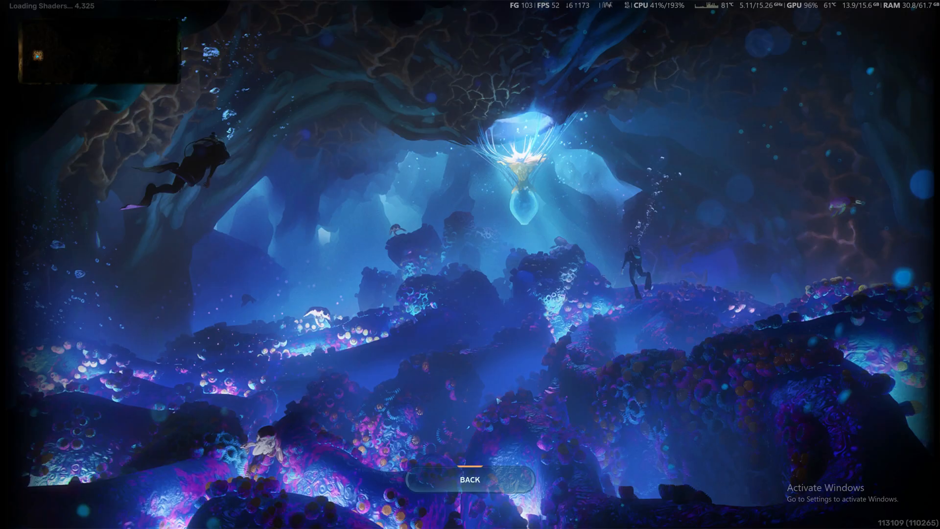
pyautogui.click(482, 279)
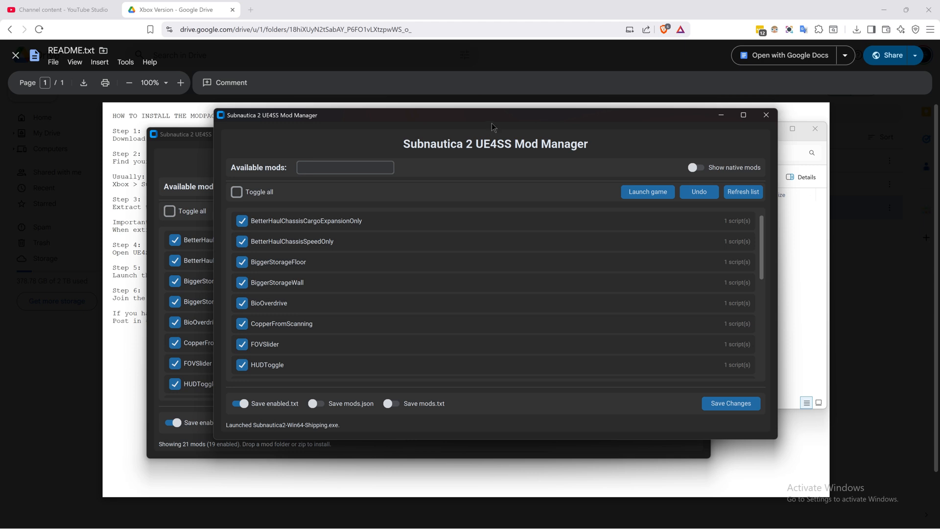
# Step: Move the Mod Manager and Paks windows aside and get the Steam install's Mod Manager out of the way
pyautogui.moveTo(569, 120); pyautogui.dragTo(614, 128)
pyautogui.moveTo(412, 154); pyautogui.dragTo(383, 158)
pyautogui.click(676, 156)
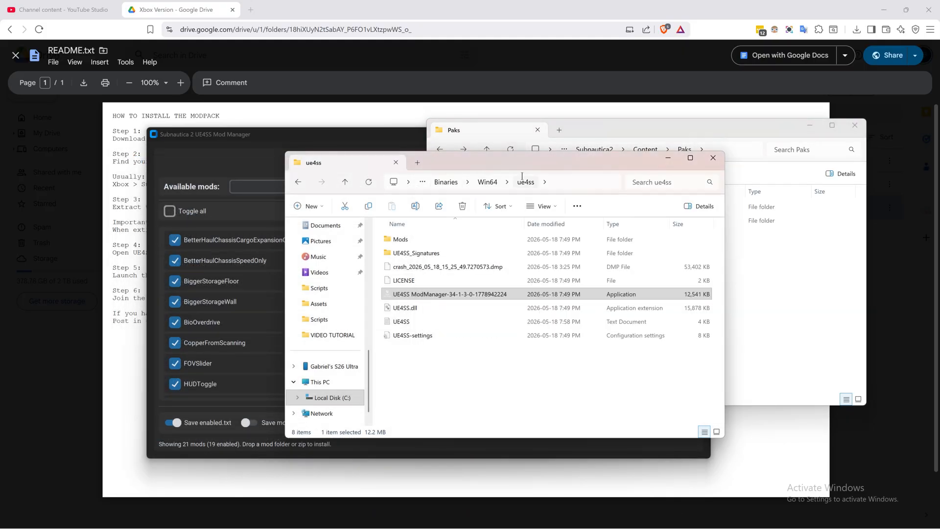
# Step: Go back up from ue4ss to the steamapps\common\Subnautica2 folder and close its window
pyautogui.moveTo(495, 157); pyautogui.dragTo(317, 164)
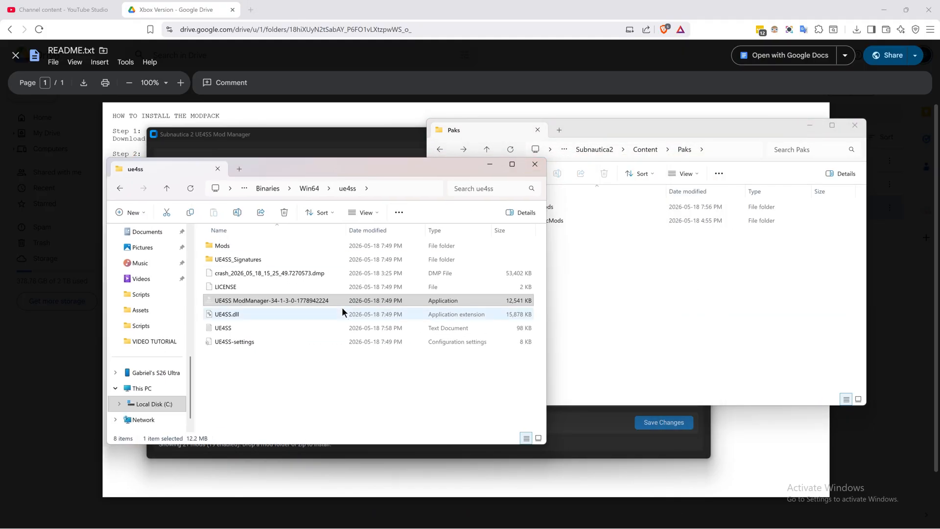
pyautogui.click(278, 189)
pyautogui.click(289, 189)
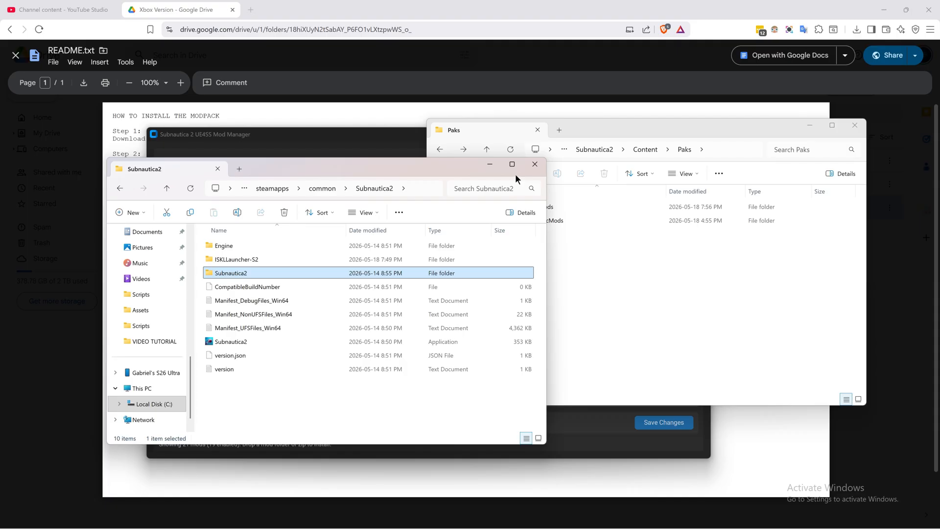
pyautogui.click(535, 164)
# Step: Locate Subnautica2-20260518T235442Z-3-001 in Downloads, open the archive beside the XboxGames window and go to its Subnautica2\Content folder
pyautogui.click(855, 29)
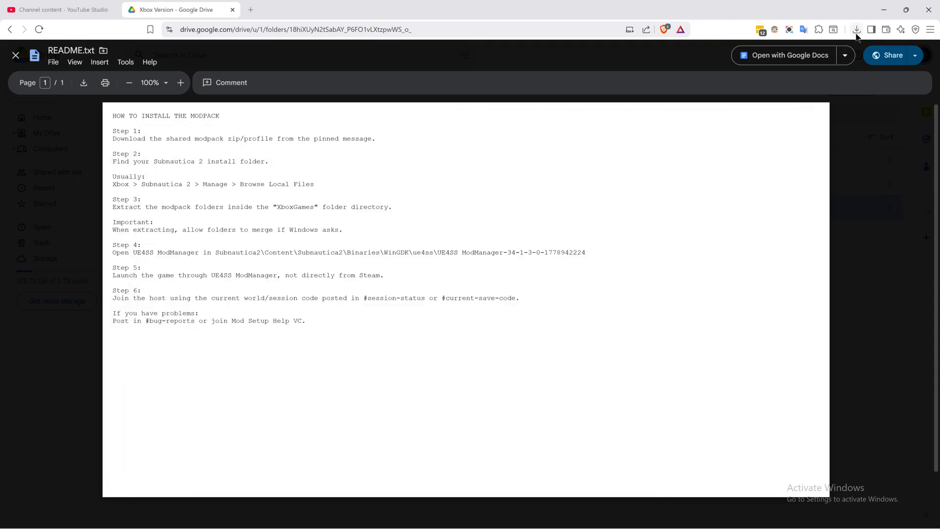
pyautogui.click(832, 72)
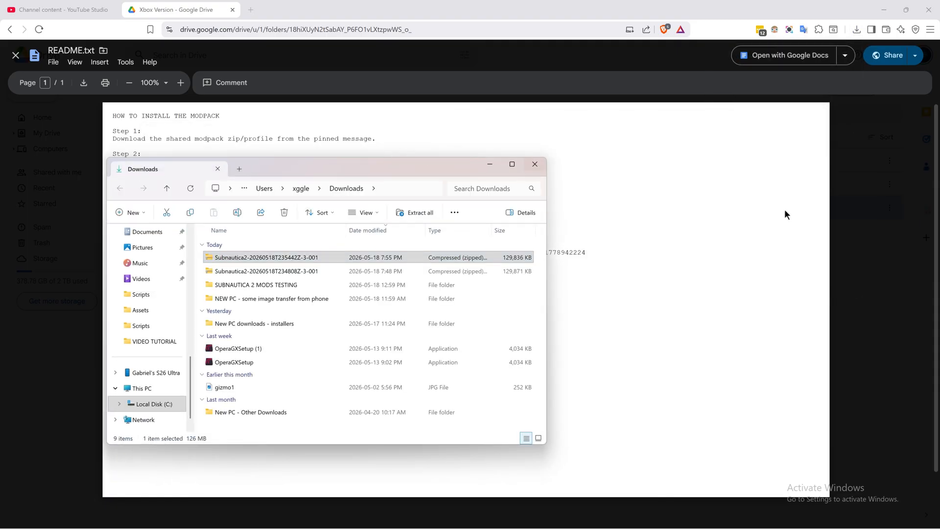
pyautogui.click(849, 213)
pyautogui.hotkey('alt', 'Tab')
pyautogui.moveTo(344, 166); pyautogui.dragTo(295, 157)
pyautogui.doubleClick(256, 247)
pyautogui.doubleClick(215, 236)
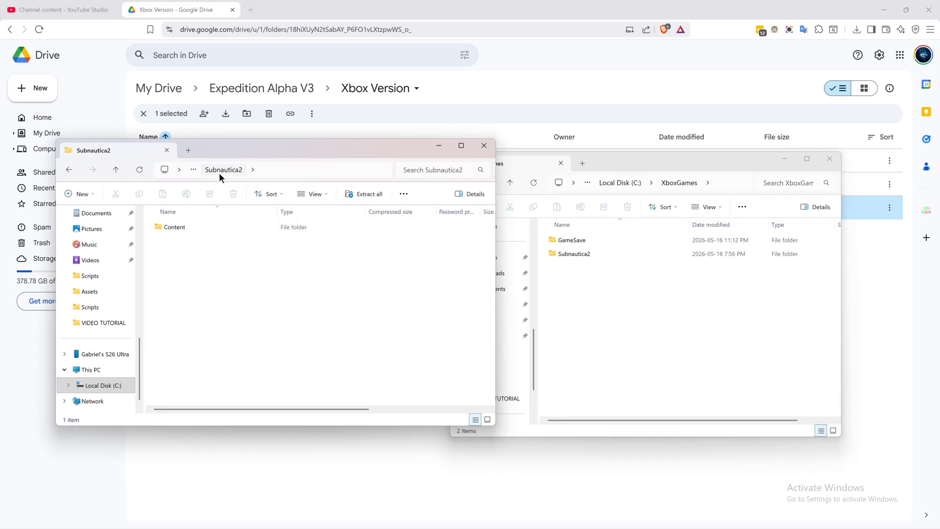
pyautogui.doubleClick(174, 226)
# Step: Open XboxGames\Subnautica2\Content beside the archive window and delete the ISKLLauncher-S2 folder there
pyautogui.click(602, 323)
pyautogui.click(595, 254)
pyautogui.doubleClick(595, 254)
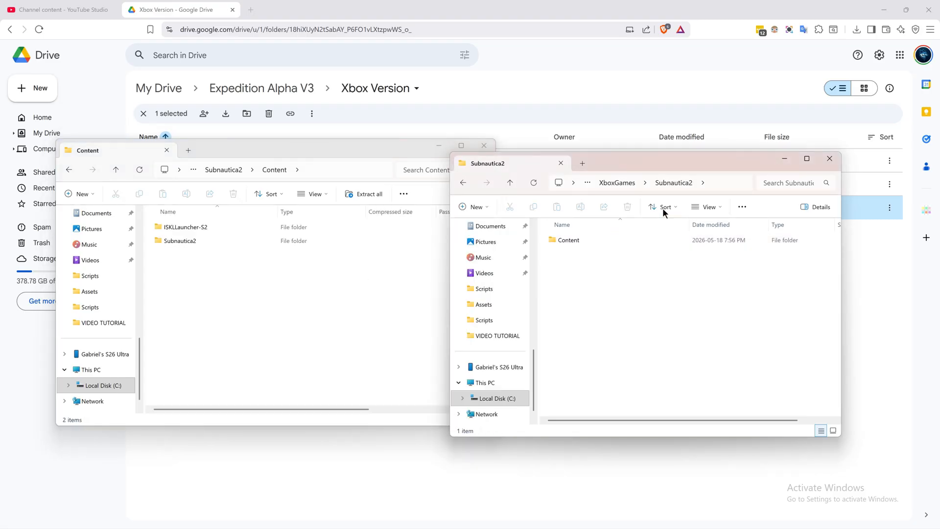
pyautogui.moveTo(674, 159); pyautogui.dragTo(725, 170)
pyautogui.moveTo(686, 292); pyautogui.dragTo(693, 274)
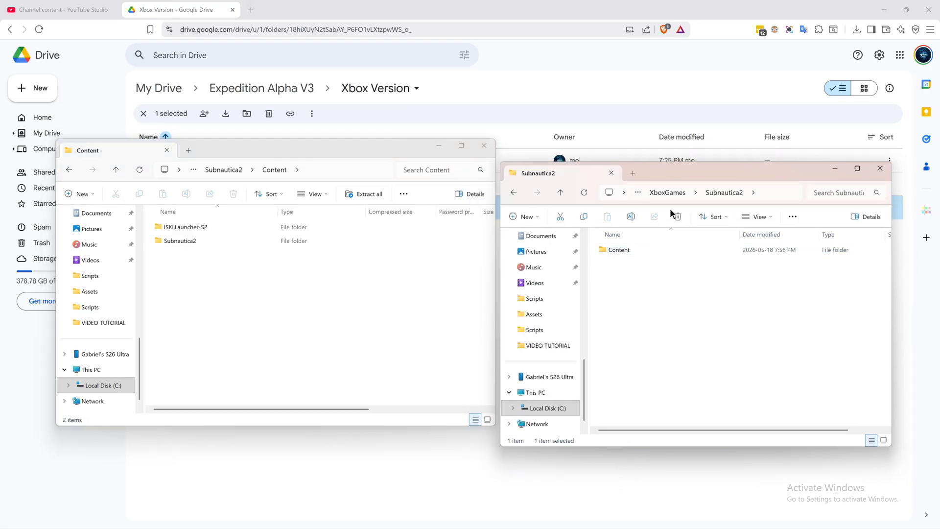
pyautogui.doubleClick(630, 251)
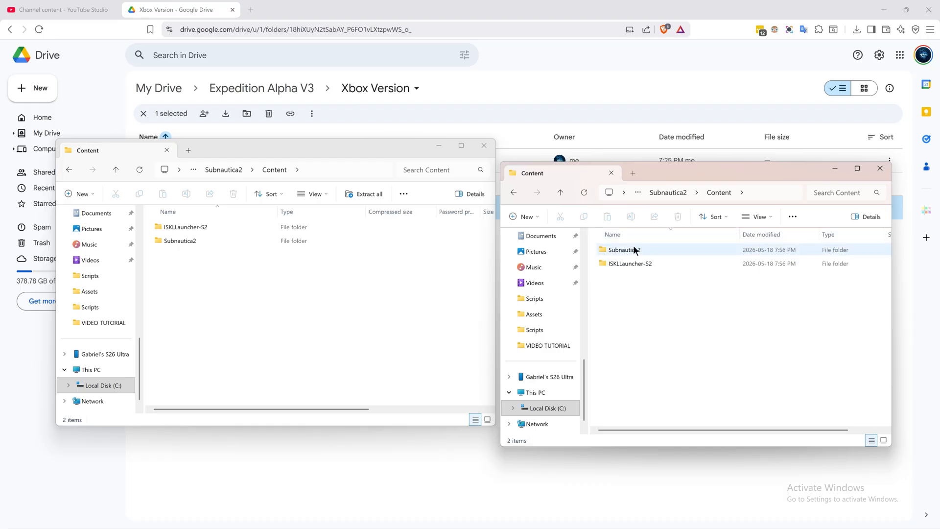
pyautogui.click(633, 249)
pyautogui.press('Delete')
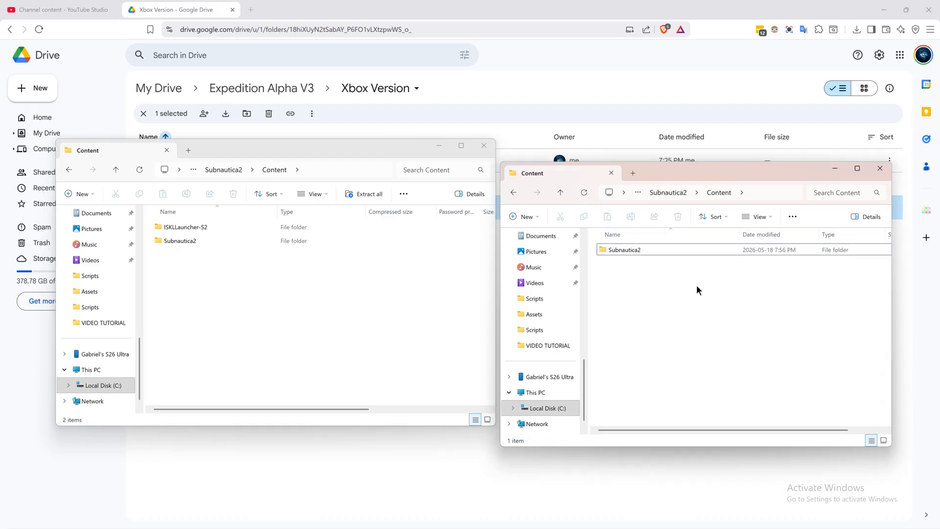
# Step: Navigate both windows to Content\Subnautica2\Content\Paks and delete everything inside the XboxGames copy of Paks
pyautogui.click(211, 226)
pyautogui.doubleClick(198, 241)
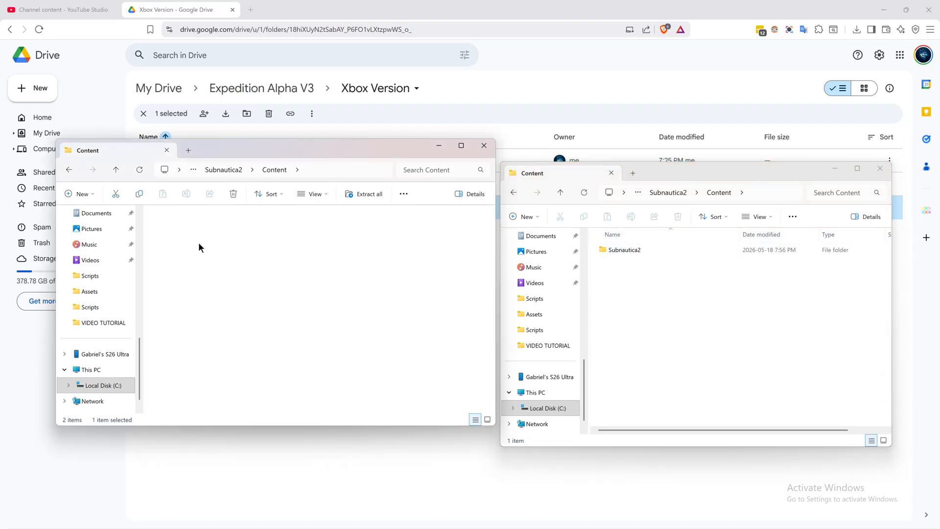
pyautogui.doubleClick(624, 250)
pyautogui.doubleClick(230, 242)
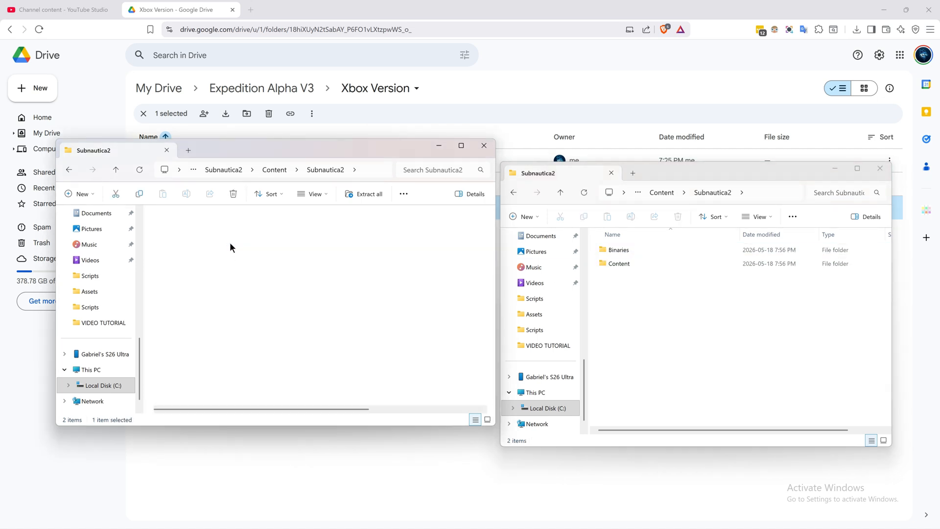
pyautogui.doubleClick(182, 227)
pyautogui.click(637, 260)
pyautogui.doubleClick(635, 263)
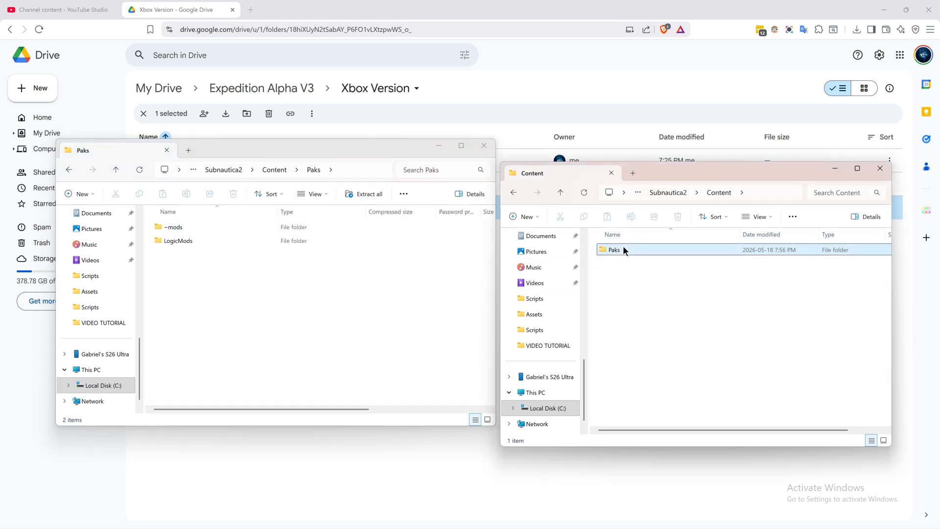
pyautogui.doubleClick(623, 249)
pyautogui.hotkey('ctrl', 'a')
pyautogui.press('Delete')
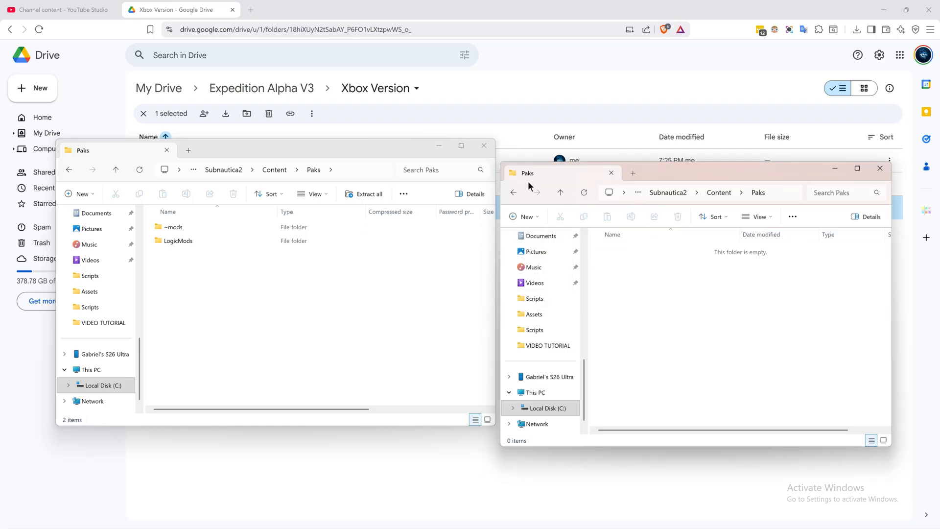
# Step: Navigate the XboxGames window and the archive window to their Content\Subnautica2\Binaries folders
pyautogui.click(513, 192)
pyautogui.click(513, 192)
pyautogui.click(642, 250)
pyautogui.doubleClick(641, 248)
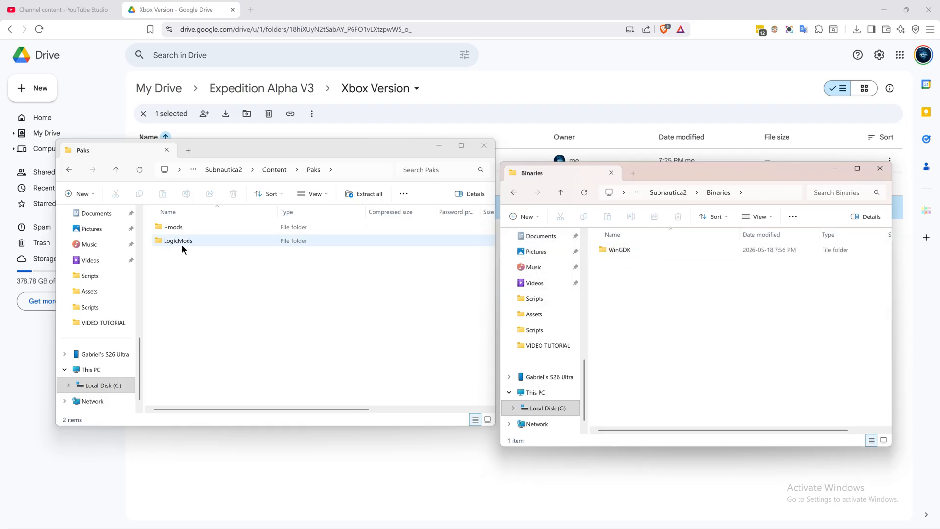
pyautogui.click(273, 169)
pyautogui.doubleClick(186, 228)
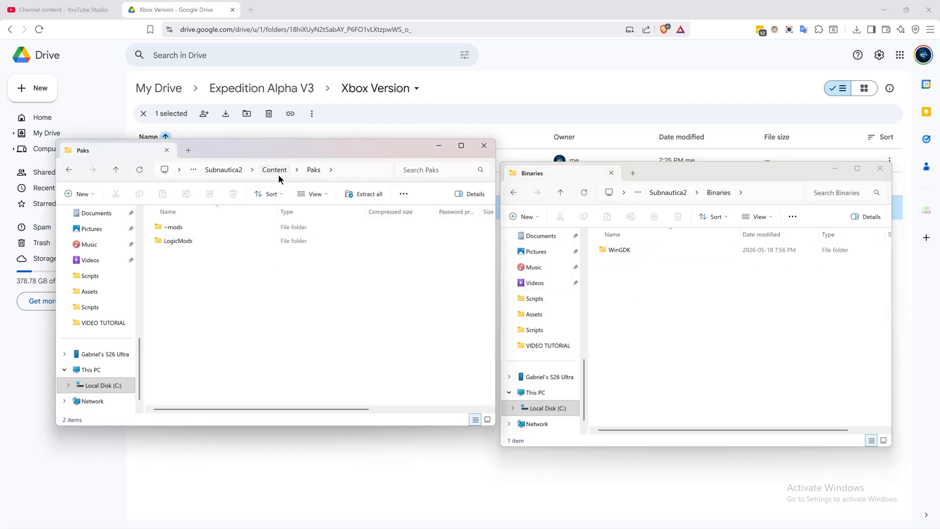
pyautogui.click(276, 169)
pyautogui.click(249, 170)
pyautogui.doubleClick(196, 228)
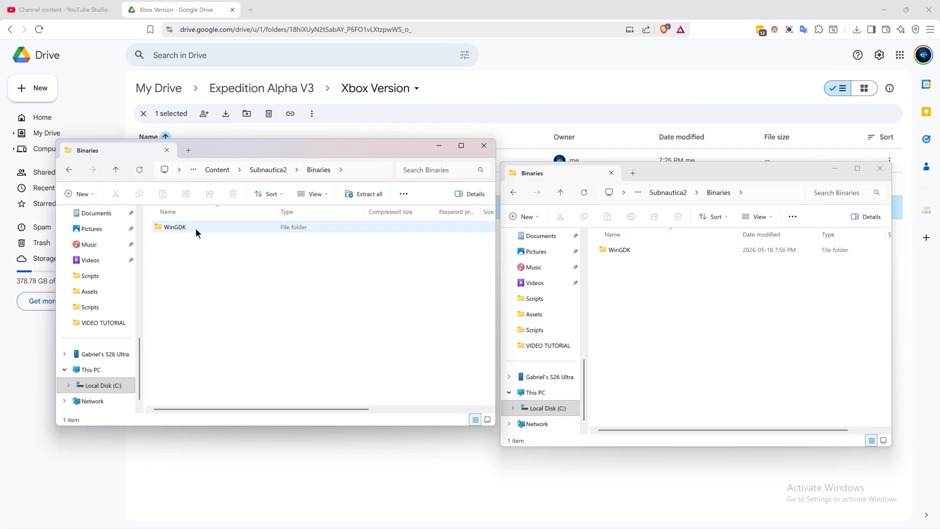
# Step: Open the WinGDK folder in both windows and compare the full set of files in the archive and XboxGames copies
pyautogui.doubleClick(195, 226)
pyautogui.doubleClick(626, 251)
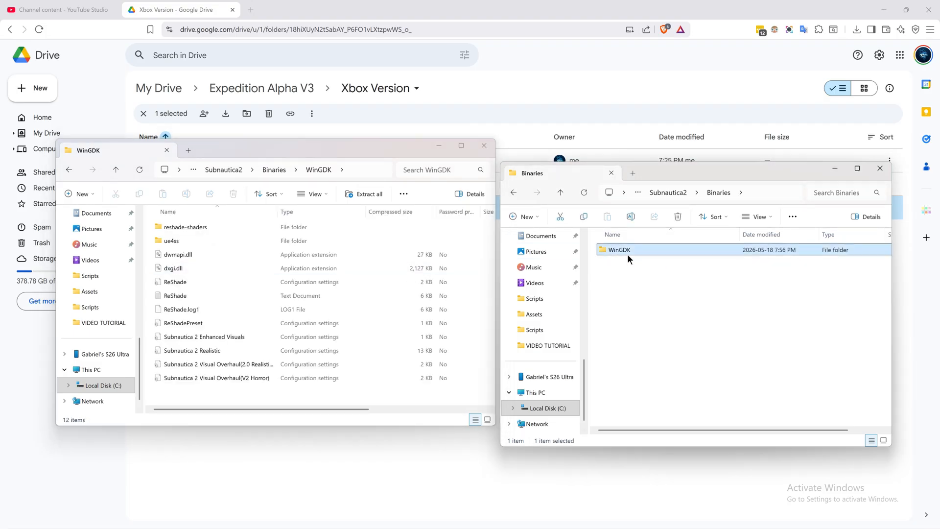
pyautogui.click(251, 253)
pyautogui.hotkey('ctrl', 'a')
pyautogui.click(667, 342)
pyautogui.hotkey('ctrl', 'a')
pyautogui.click(658, 416)
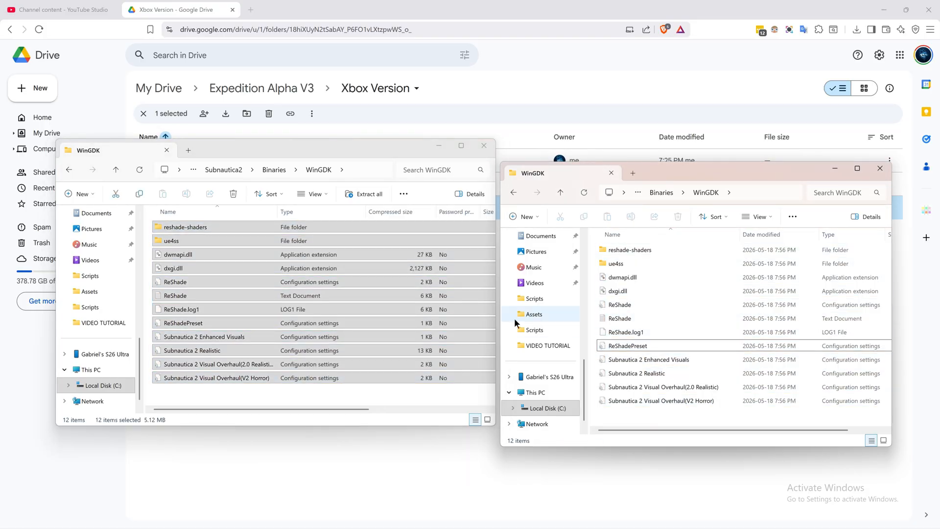
pyautogui.click(353, 397)
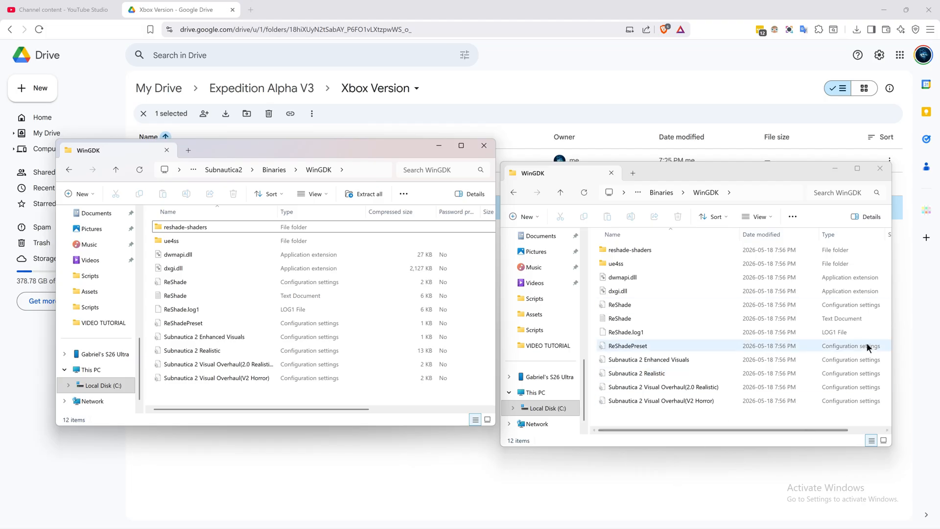
# Step: Reposition the XboxGames window slightly and return it from WinGDK to the parent Binaries folder
pyautogui.click(662, 201)
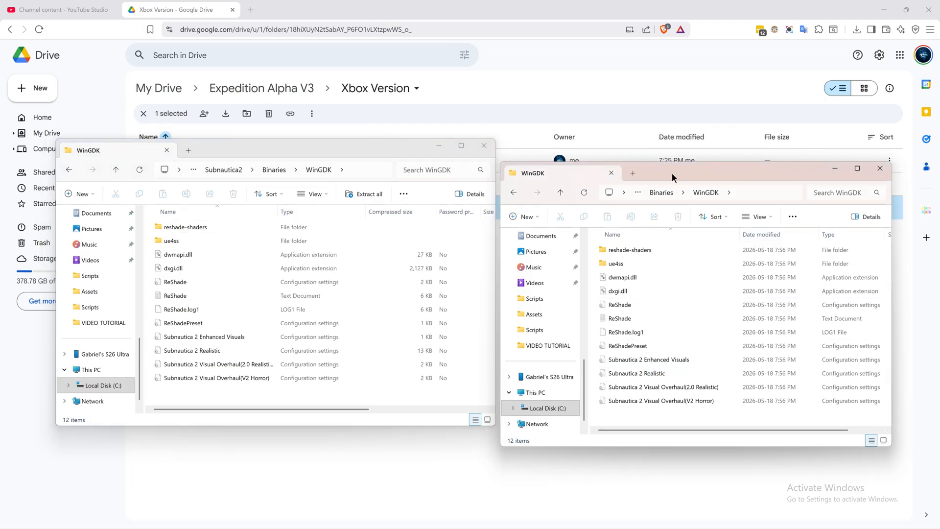
pyautogui.moveTo(671, 172); pyautogui.dragTo(678, 168)
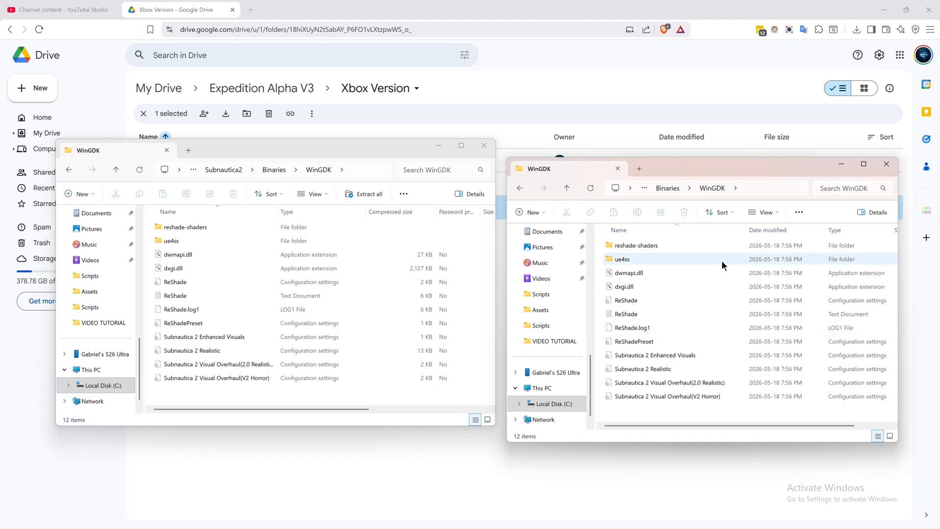
pyautogui.click(678, 190)
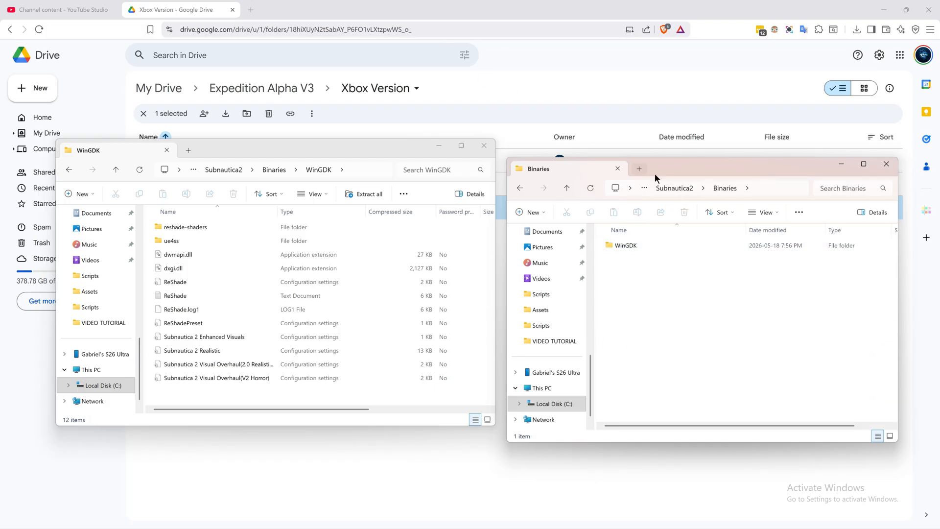